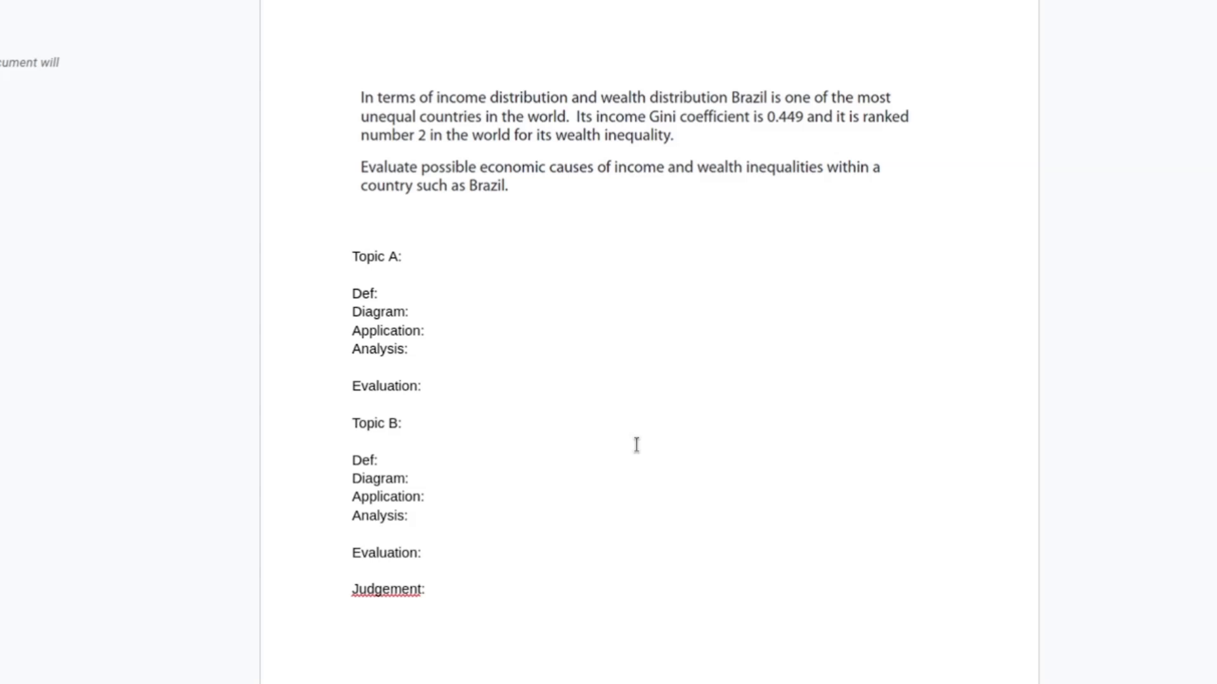
Title Topic A 'Geographic inequalities'.
{"action": "left_click", "coordinate": [459, 268]}
{"action": "left_click", "coordinate": [429, 252]}
{"action": "type", "text": "Geographic inequalities"}
Title Topic B 'Access to institutions (healthcare, education ect)'.
{"action": "left_click", "coordinate": [456, 424]}
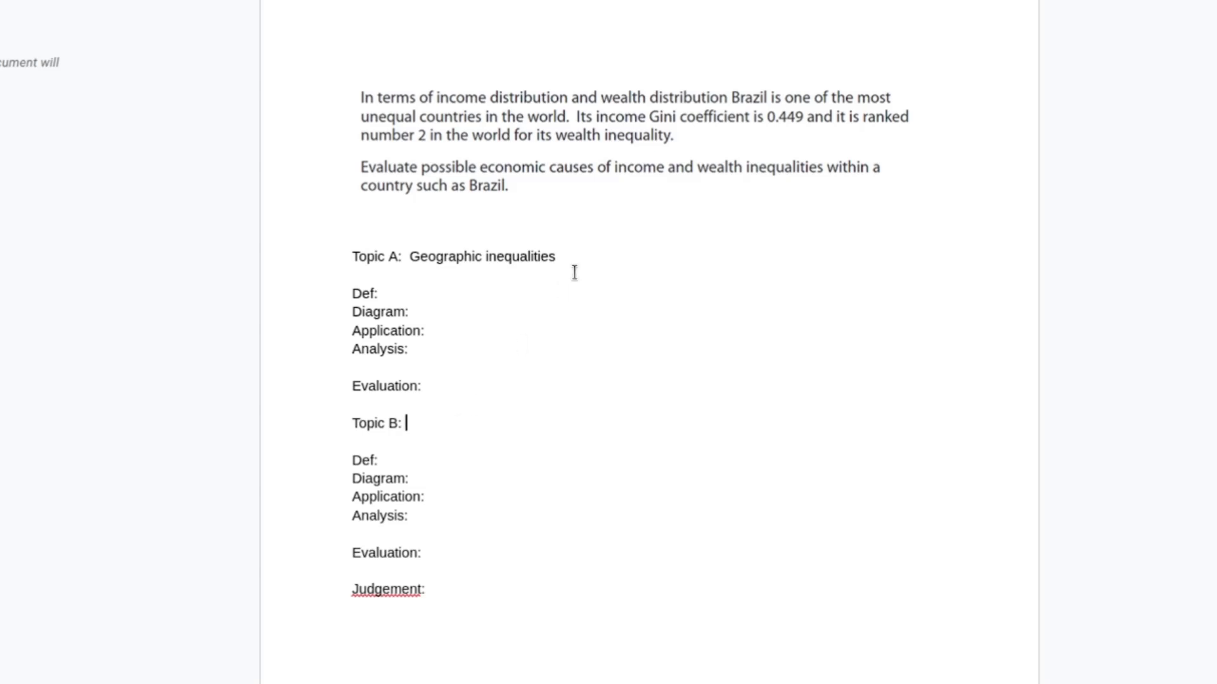
{"action": "type", "text": "Access to ins"}
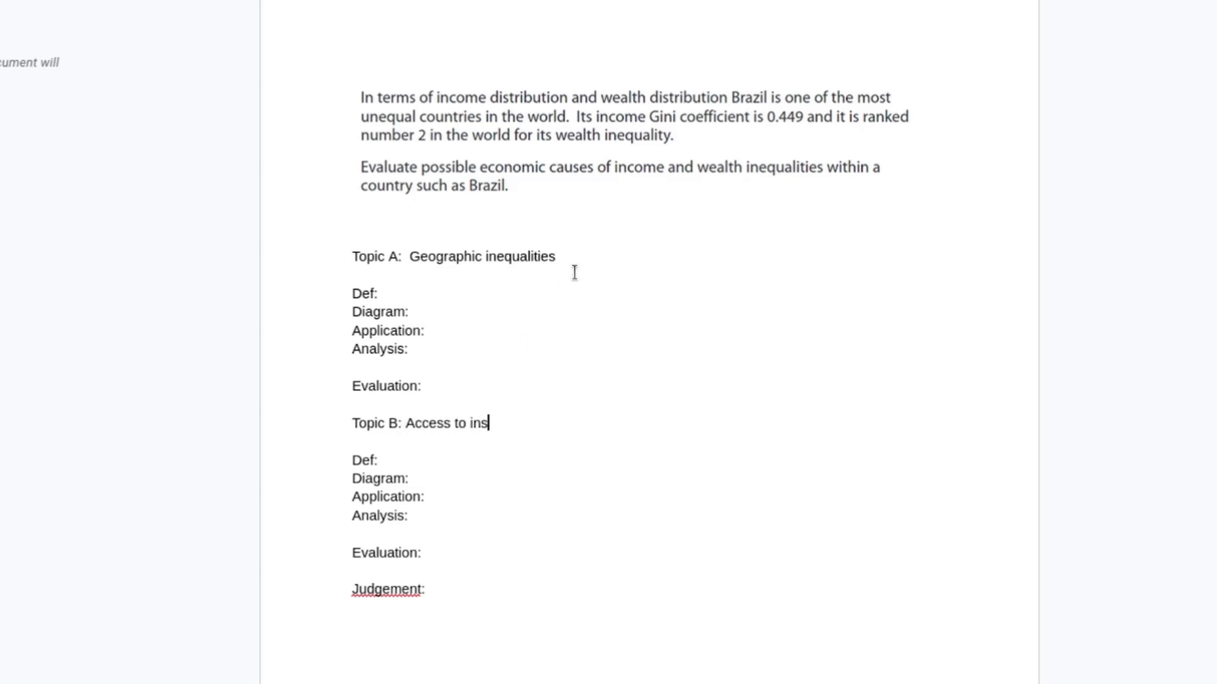
{"action": "type", "text": "titutions"}
{"action": "left_click", "coordinate": [574, 272]}
{"action": "left_click", "coordinate": [601, 428]}
{"action": "type", "text": "(healthcare, "}
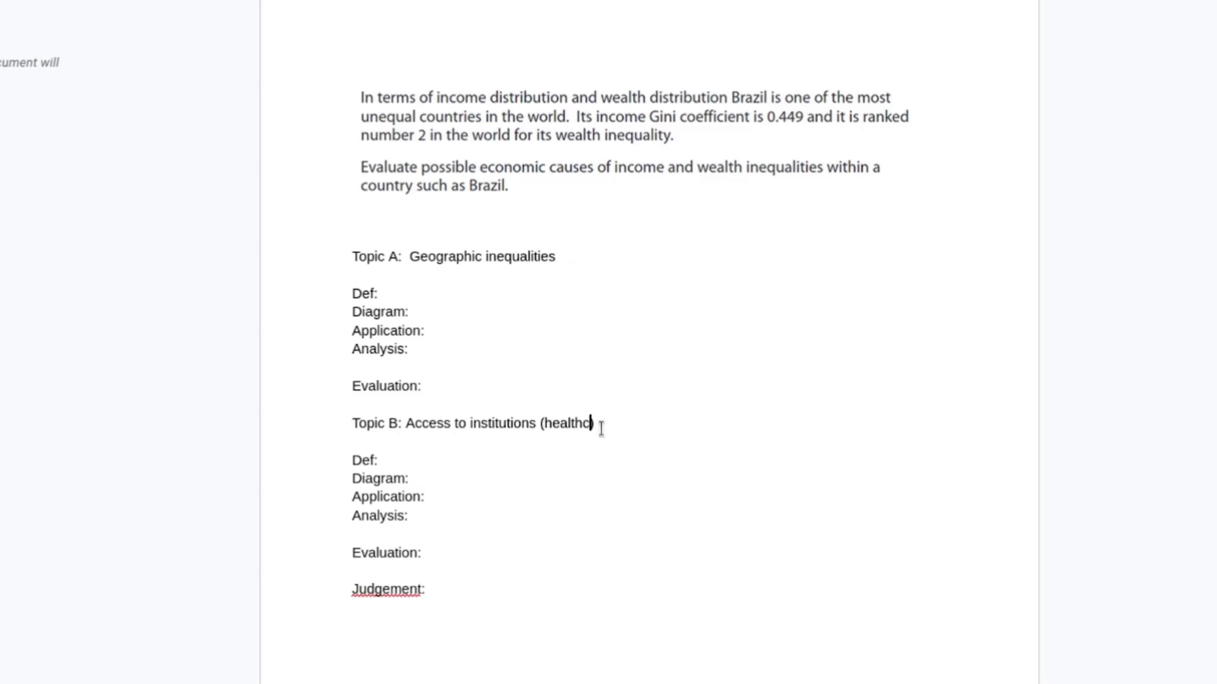
{"action": "type", "text": "education ect"}
Append '(Growth vs Inequality Macro tradeoff)' to the Topic A title.
{"action": "key", "text": "Up"}
{"action": "key", "text": "Up"}
{"action": "key", "text": "Up"}
{"action": "key", "text": "Up"}
{"action": "key", "text": "Up"}
{"action": "key", "text": "Up"}
{"action": "key", "text": "Up"}
{"action": "left_click", "coordinate": [644, 254]}
{"action": "type", "text": "()"}
{"action": "type", "text": "Growth vs Ineq"}
{"action": "type", "text": "uality Macro "}
{"action": "type", "text": "trade"}
{"action": "type", "text": "off"}
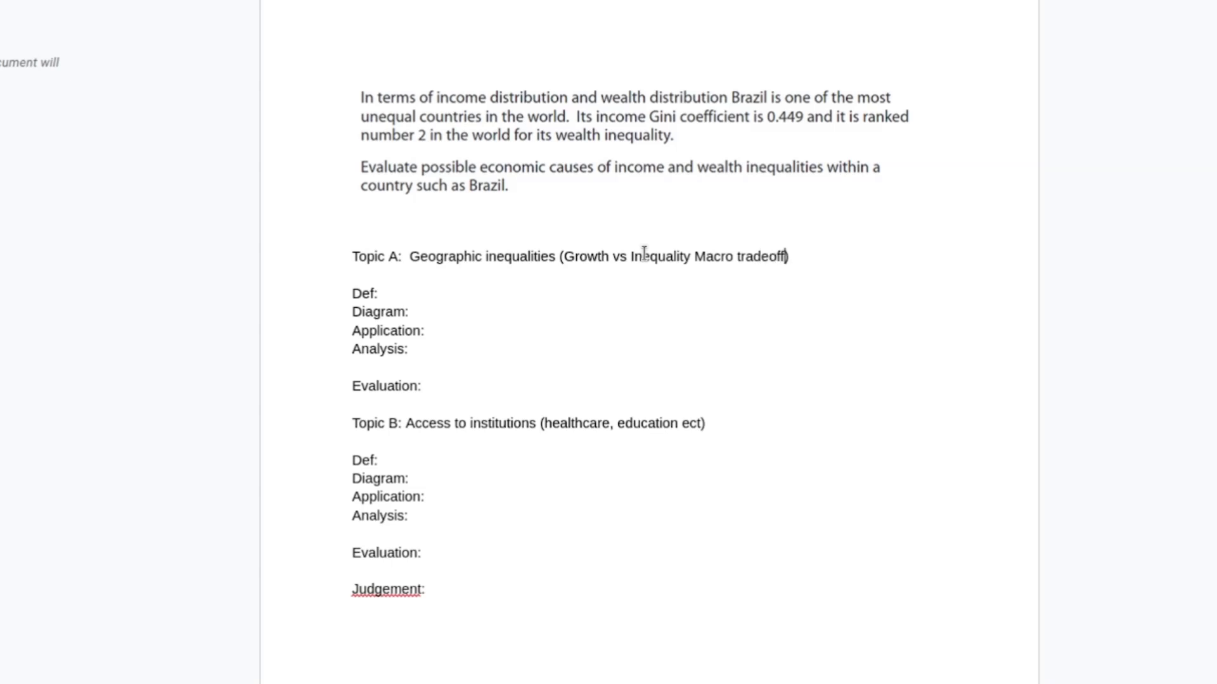
{"action": "left_click", "coordinate": [459, 312]}
Fill Topic A's Def line with 'Geographic labour mobility; Gini coefficient'.
{"action": "left_click", "coordinate": [392, 282]}
{"action": "left_click", "coordinate": [445, 302]}
{"action": "type", "text": "Geographic labour mobility"}
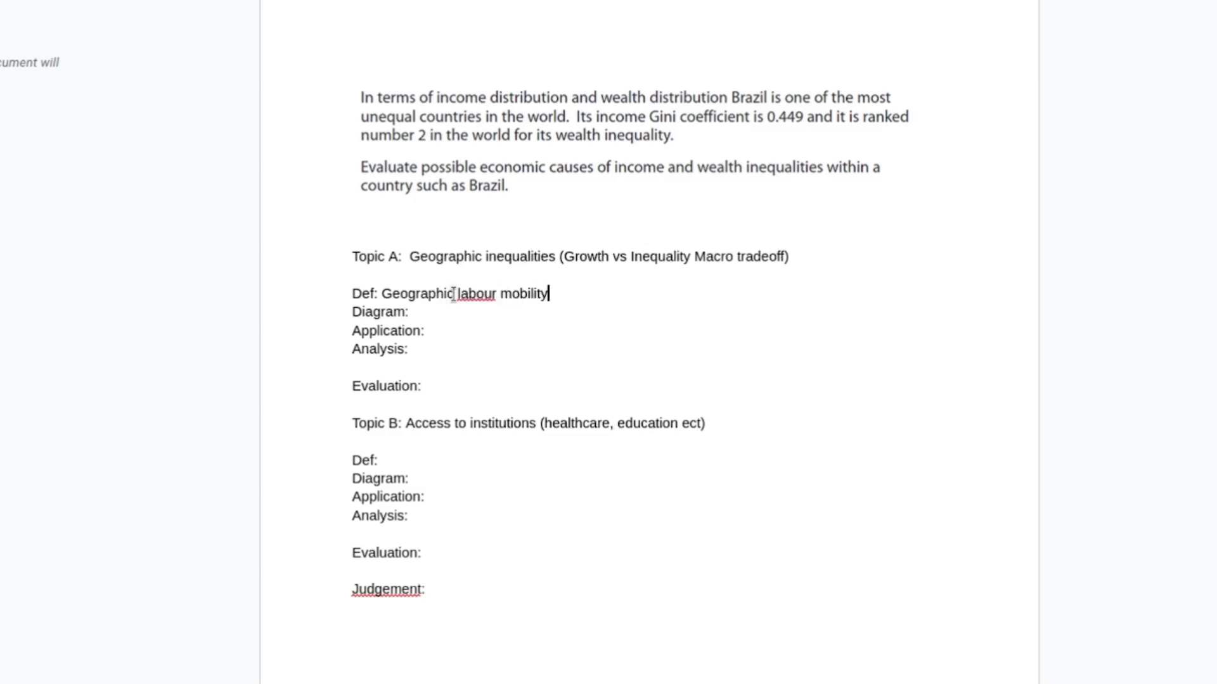
{"action": "type", "text": ";"}
{"action": "type", "text": "Gini coefficient"}
Name Topic A's diagram 'Lorenz Curve'.
{"action": "key", "text": "Down"}
{"action": "key", "text": "Return"}
{"action": "type", "text": "Lorenz Curve"}
Copy the Lorenz Curve chart under 'Diagram: Lorenz Curve' and shrink it to fit.
{"action": "scroll", "coordinate": [513, 273], "scroll_direction": "down", "scroll_amount": 8}
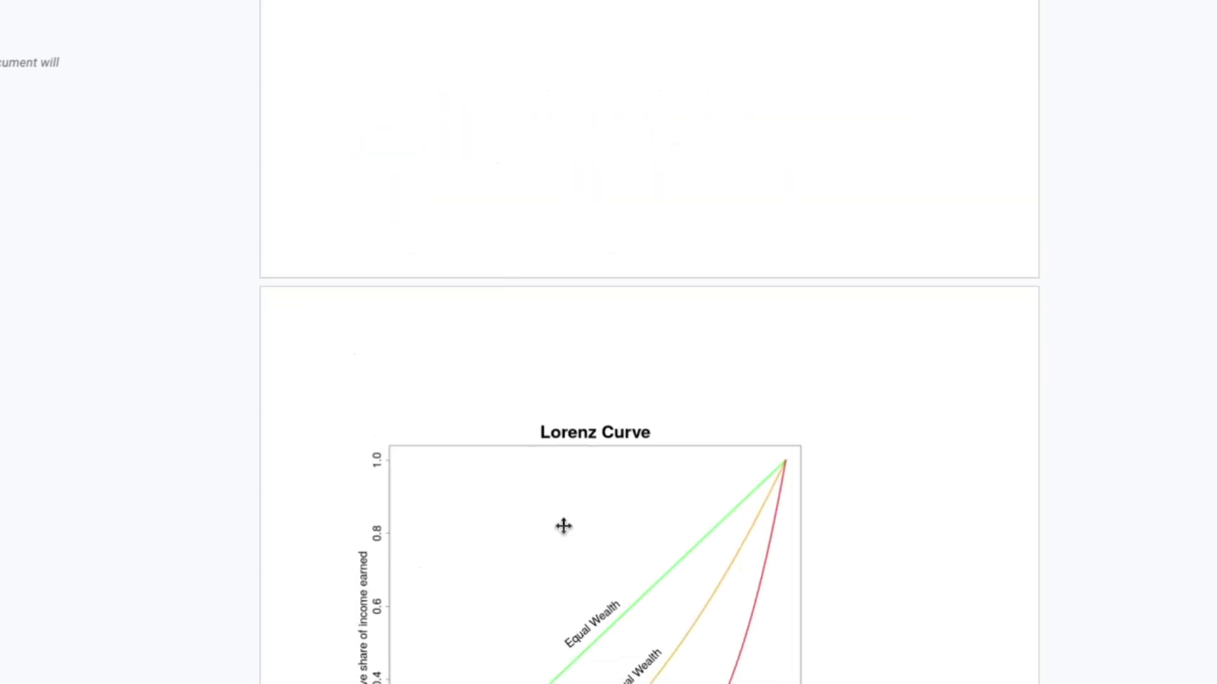
{"action": "right_click", "coordinate": [562, 525]}
{"action": "left_click", "coordinate": [634, 135]}
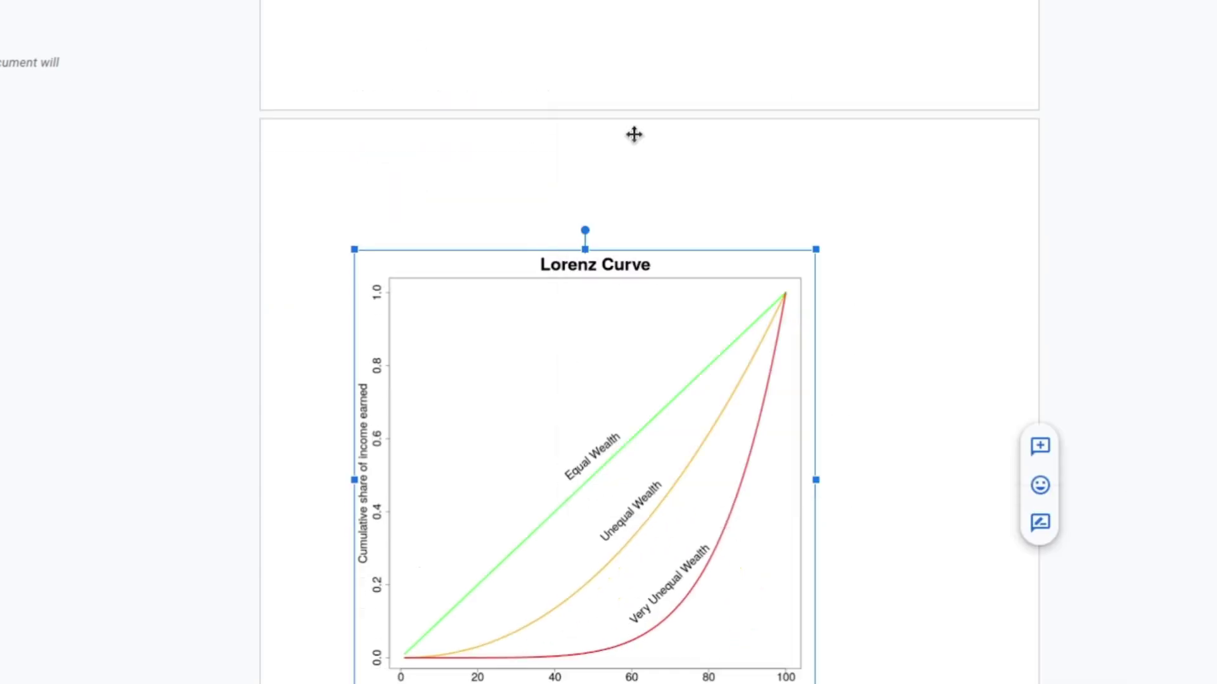
{"action": "scroll", "coordinate": [633, 133], "scroll_direction": "up", "scroll_amount": 8}
{"action": "left_click", "coordinate": [511, 329]}
{"action": "key", "text": "ctrl+v"}
{"action": "left_click", "coordinate": [509, 329]}
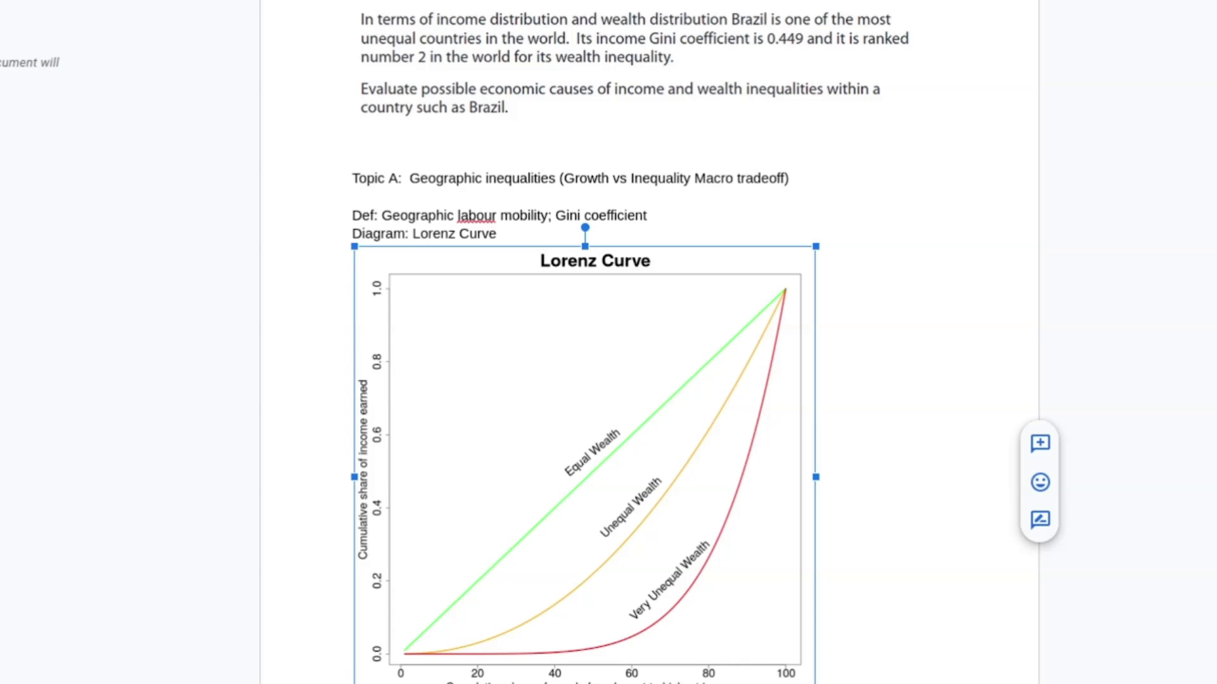
{"action": "left_click_drag", "start_coordinate": [815, 682], "coordinate": [671, 561]}
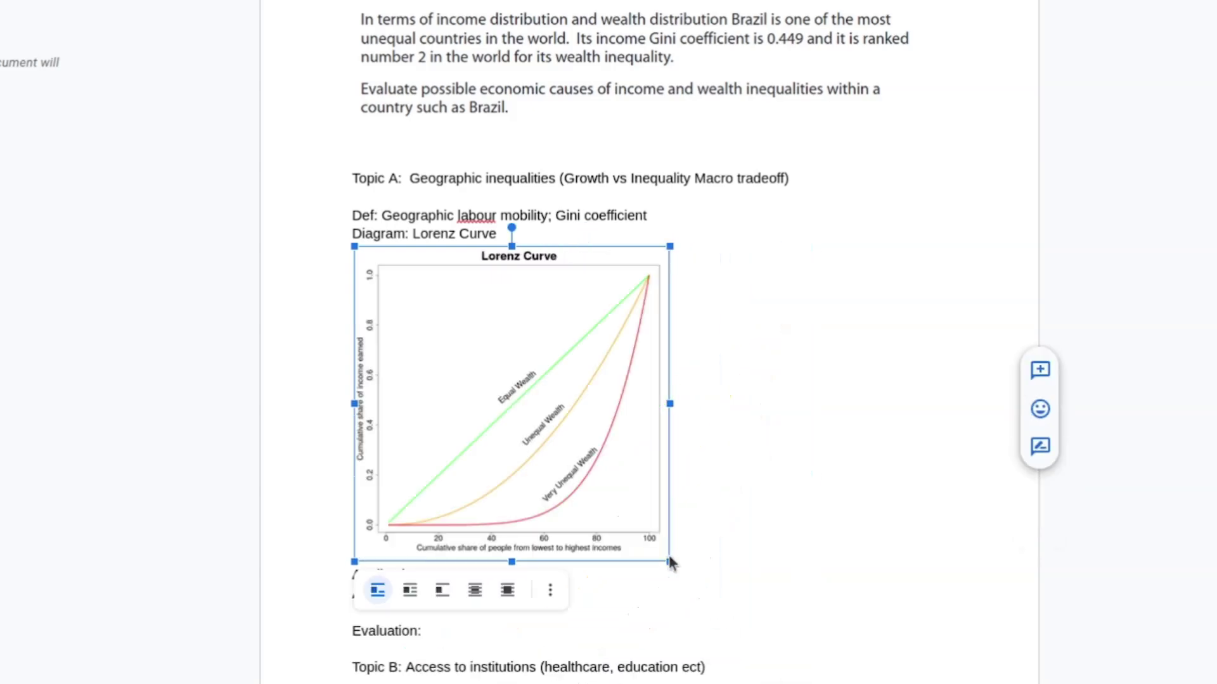
{"action": "left_click", "coordinate": [641, 667]}
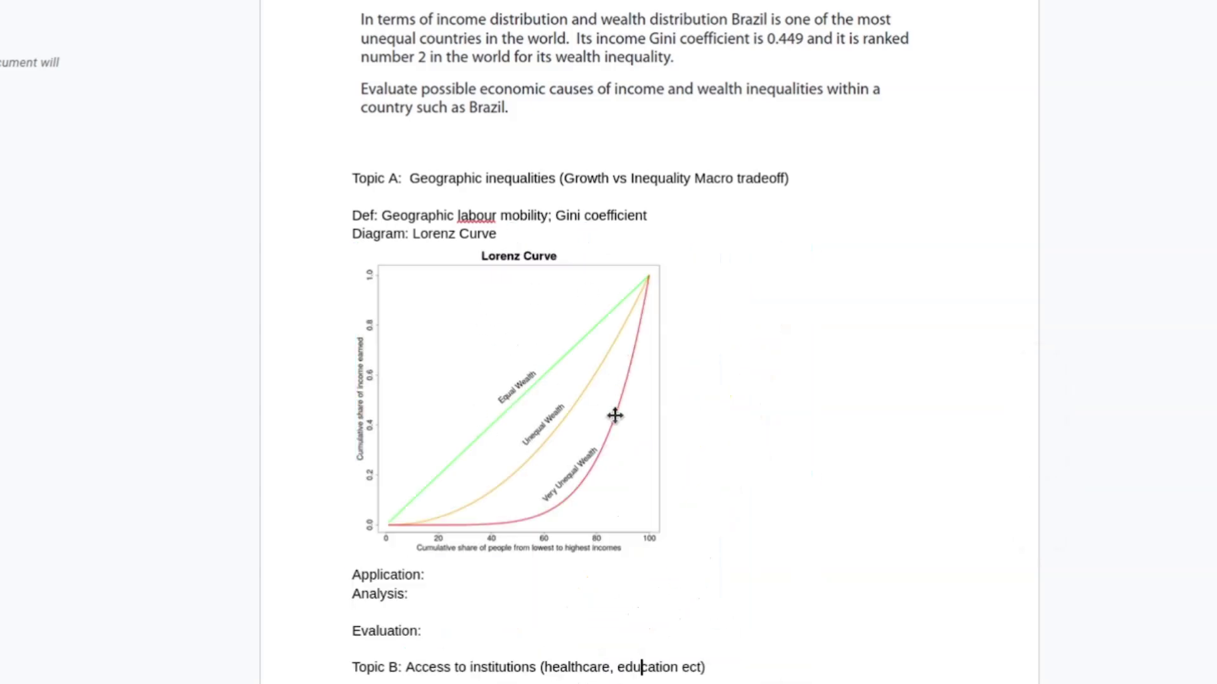
{"action": "left_click", "coordinate": [529, 333]}
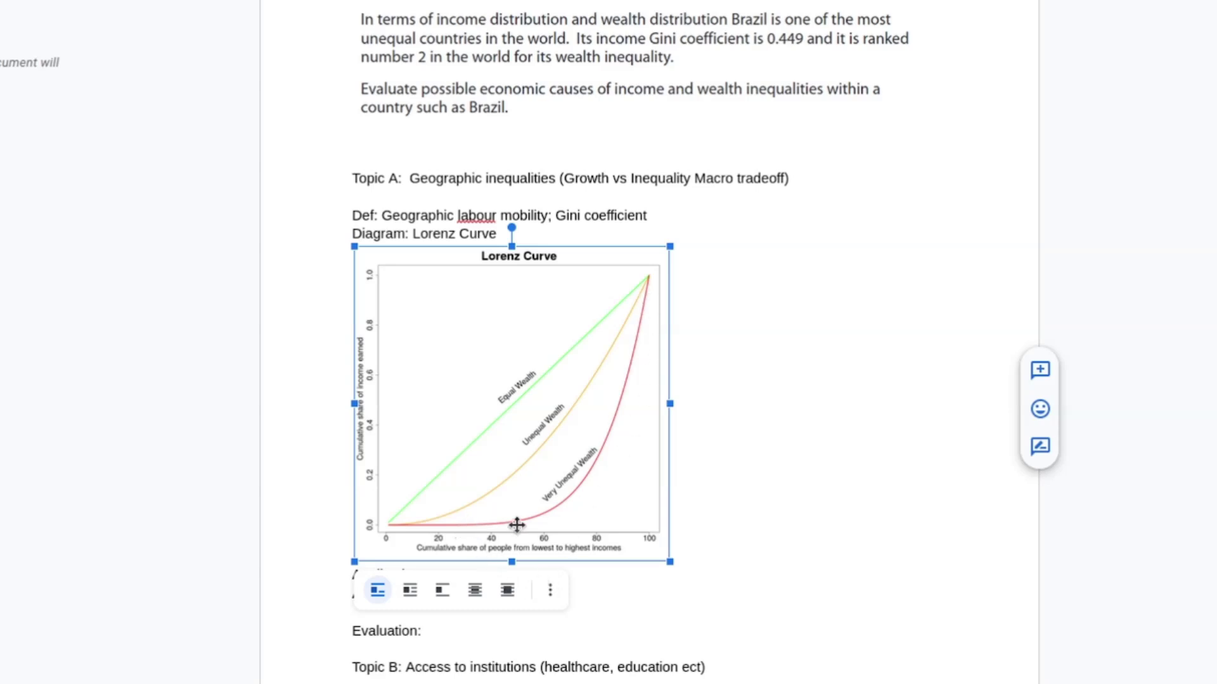
{"action": "left_click", "coordinate": [735, 322]}
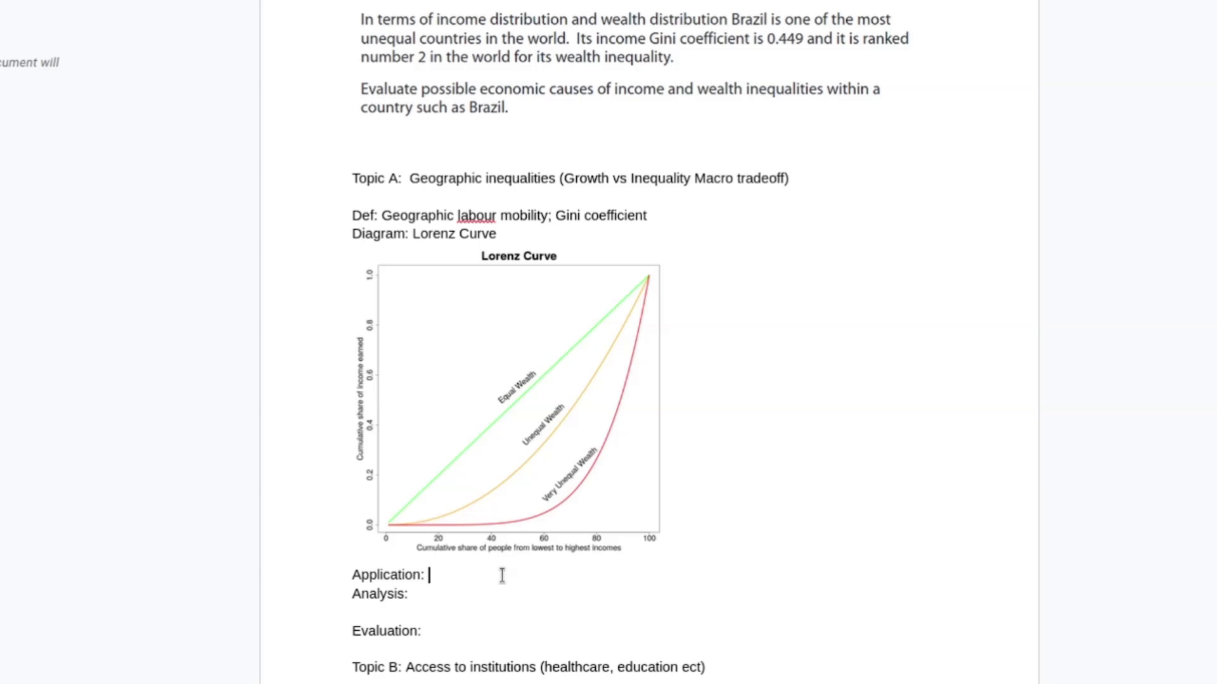
Extend Topic A's Analysis: growth enriches wealthy shareholders while city incomes outpace the countryside.
{"action": "left_click", "coordinate": [431, 595]}
{"action": "type", "text": "(1) Growth tends to increase the "}
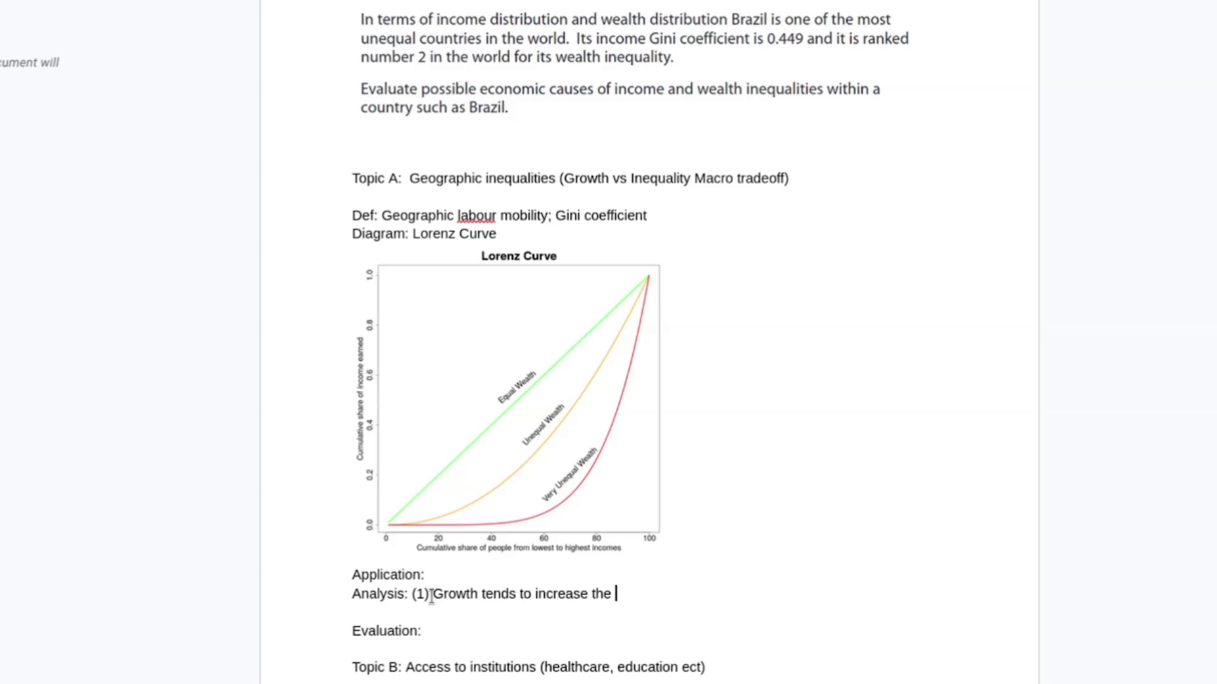
{"action": "type", "text": "wealth and incomes "}
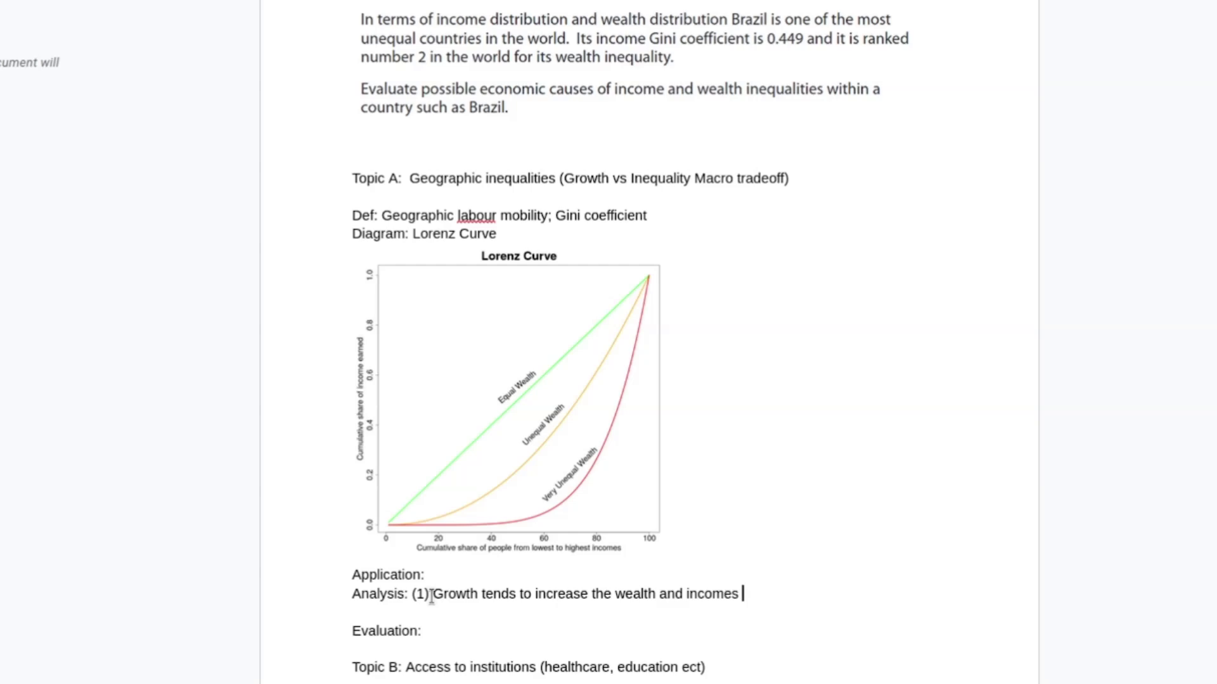
{"action": "type", "text": "of a small sha"}
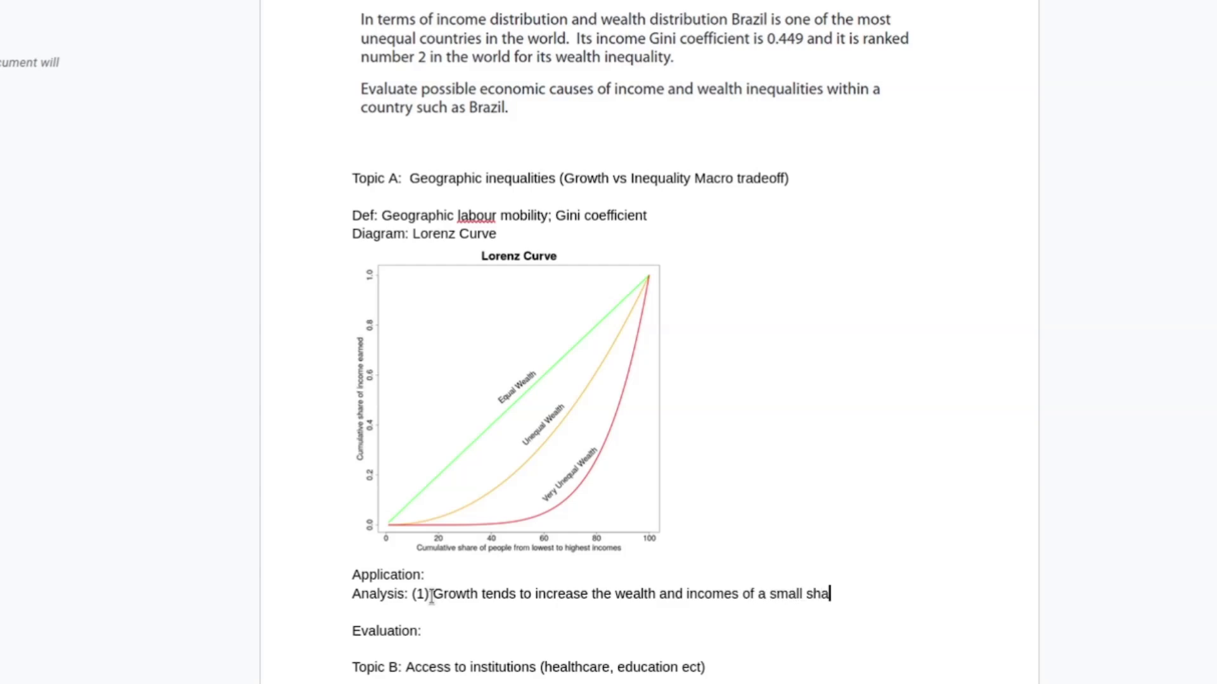
{"action": "type", "text": "re of hte population tha"}
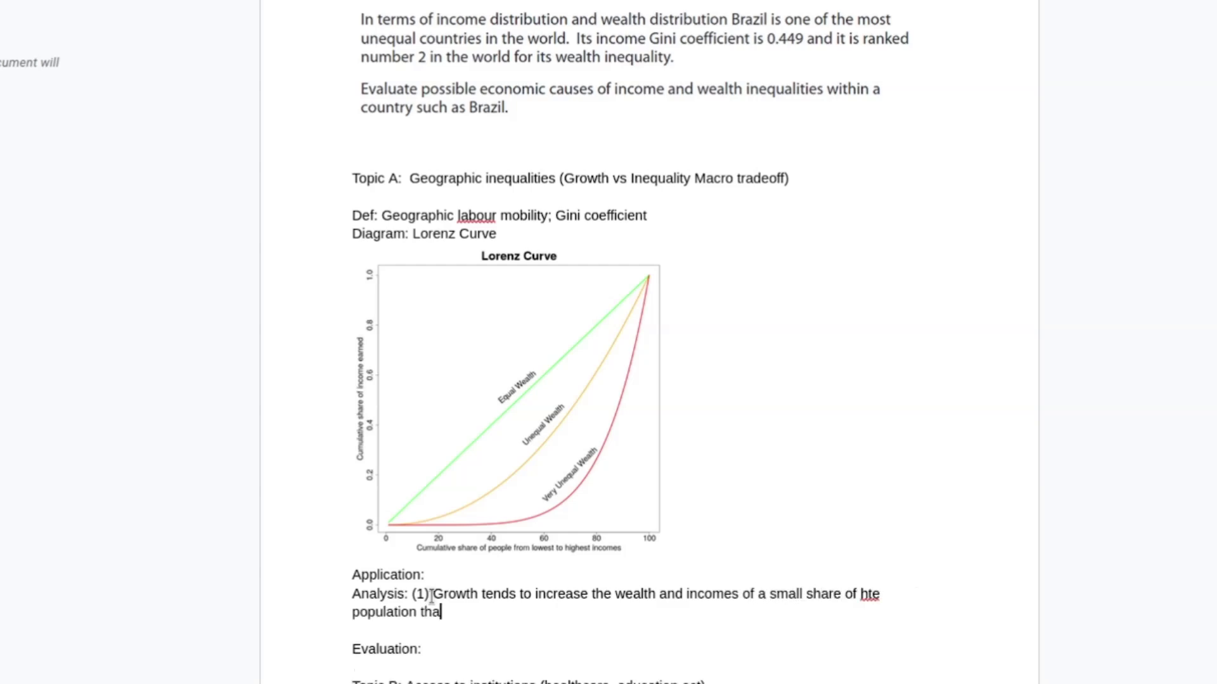
{"action": "type", "text": "t already have"}
{"action": "key", "text": "BackSpace"}
{"action": "key", "text": "BackSpace"}
{"action": "key", "text": "BackSpace"}
{"action": "key", "text": "BackSpace"}
{"action": "key", "text": "BackSpace"}
{"action": "key", "text": "BackSpace"}
{"action": "key", "text": "BackSpace"}
{"action": "key", "text": "BackSpace"}
{"action": "key", "text": "BackSpace"}
{"action": "key", "text": "BackSpace"}
{"action": "key", "text": "BackSpace"}
{"action": "key", "text": "BackSpace"}
{"action": "type", "text": "are already wealth"}
{"action": "key", "text": "BackSpace"}
{"action": "key", "text": "BackSpace"}
{"action": "key", "text": "BackSpace"}
{"action": "key", "text": "BackSpace"}
{"action": "type", "text": "althy:"}
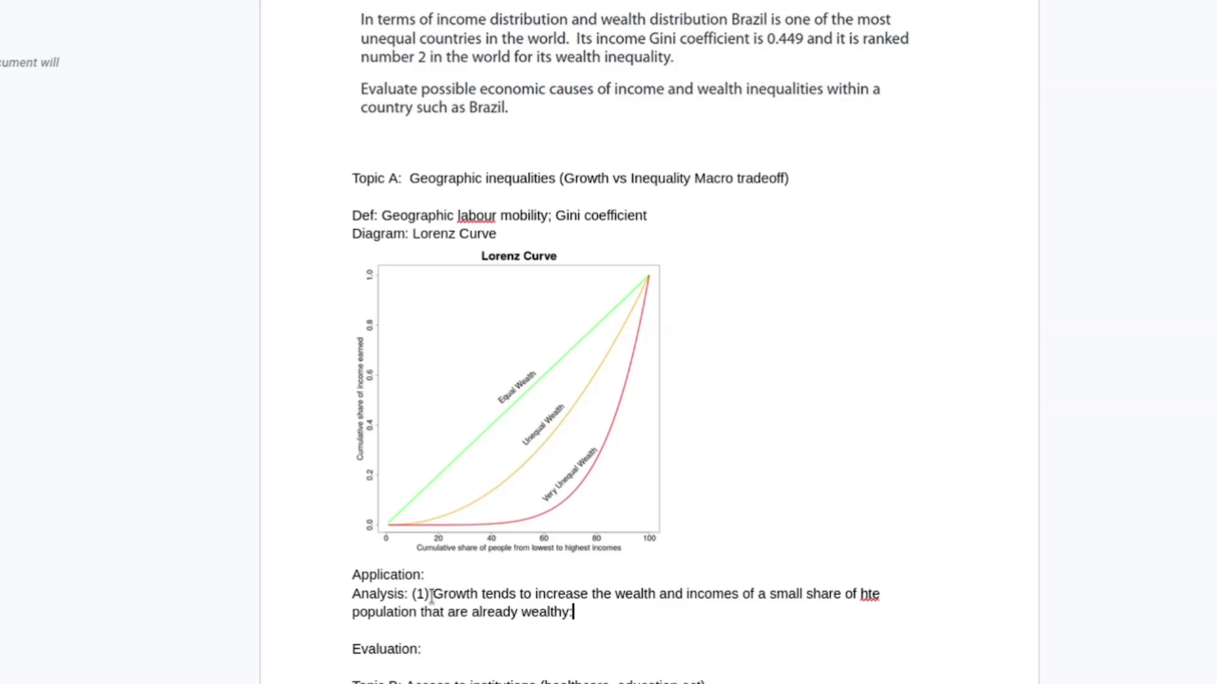
{"action": "type", "text": " (1) "}
{"action": "type", "text": "already wealth"}
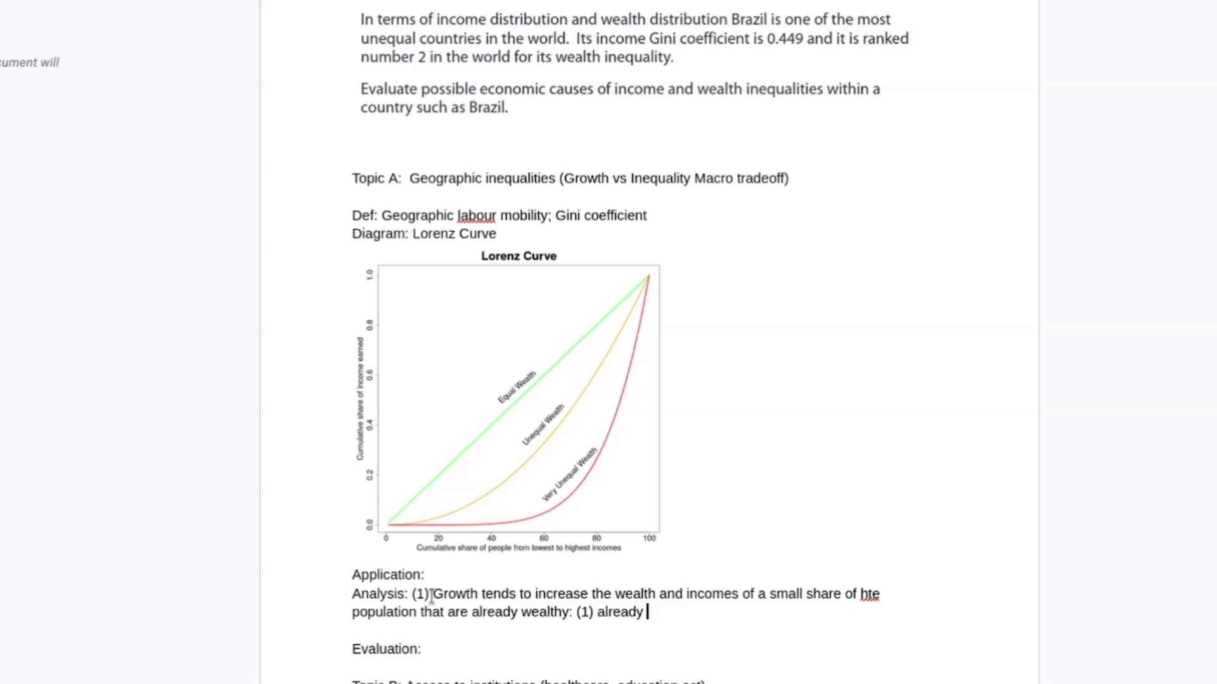
{"action": "type", "text": "y people are more likely"}
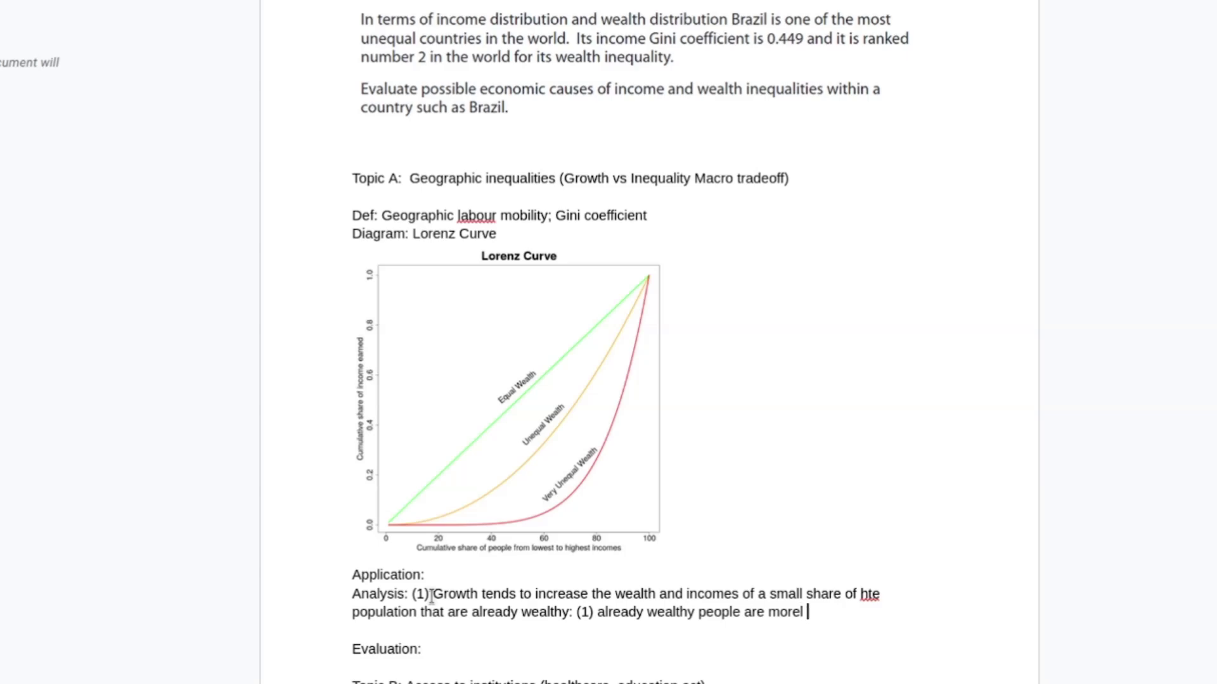
{"action": "type", "text": " to own shar"}
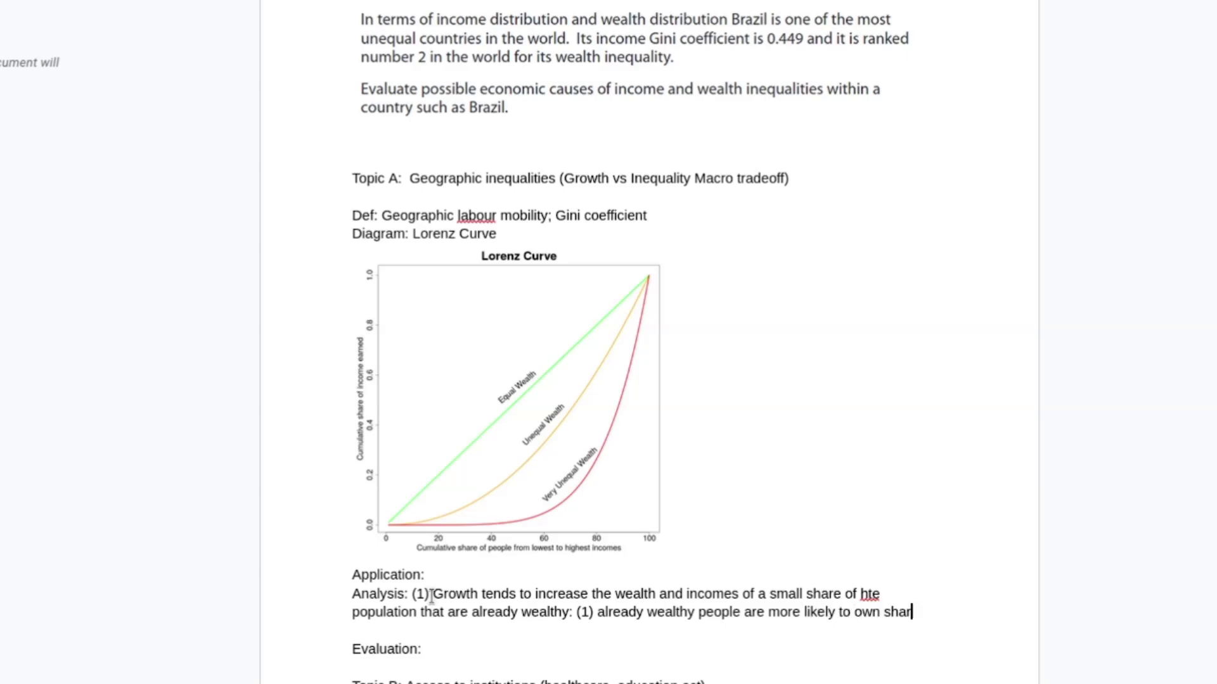
{"action": "type", "text": "es in compari"}
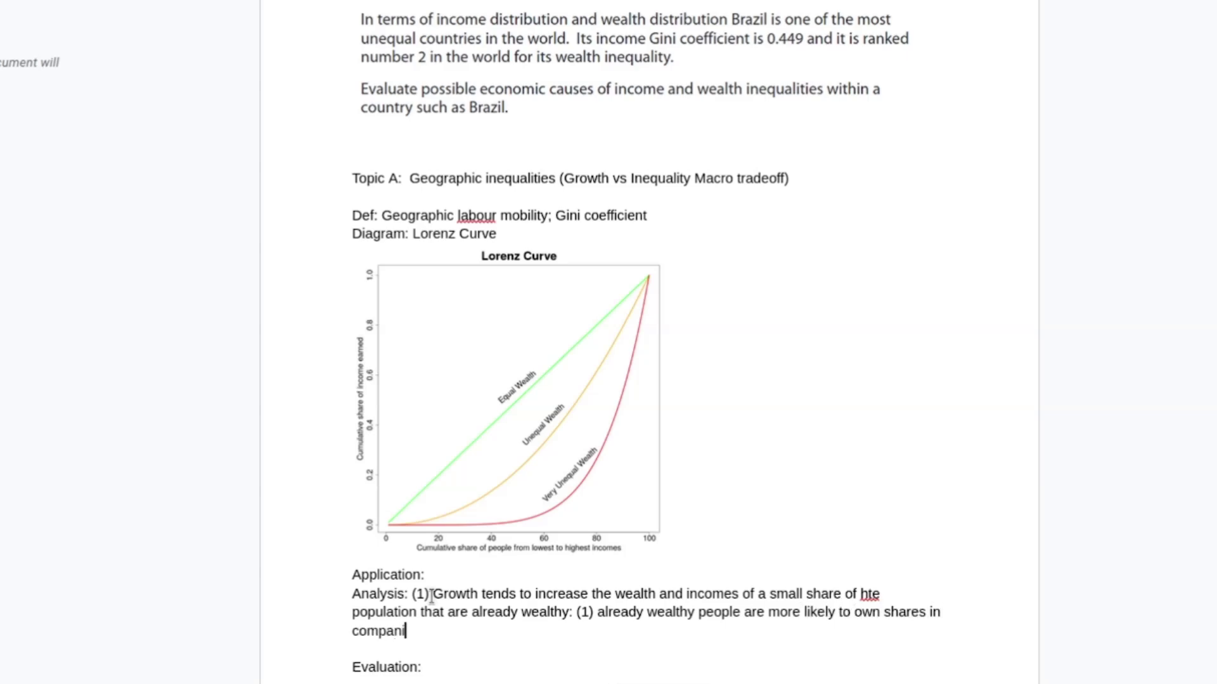
{"action": "type", "text": "es, which leads "}
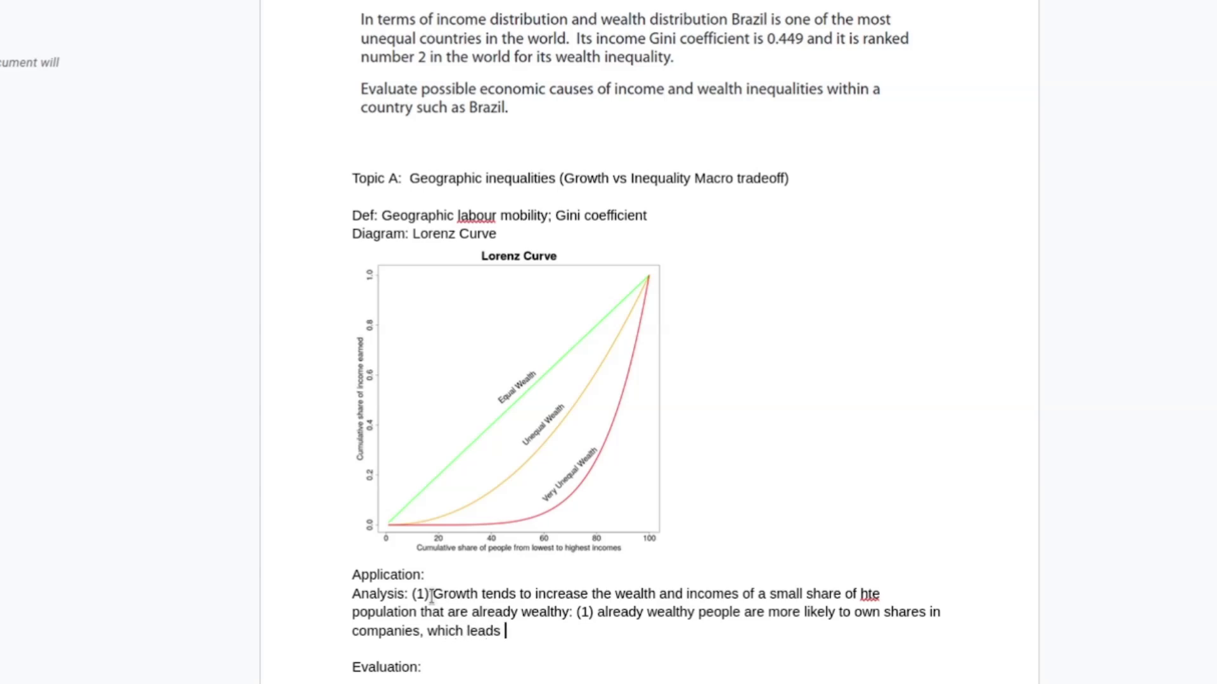
{"action": "type", "text": "to wealth incre"}
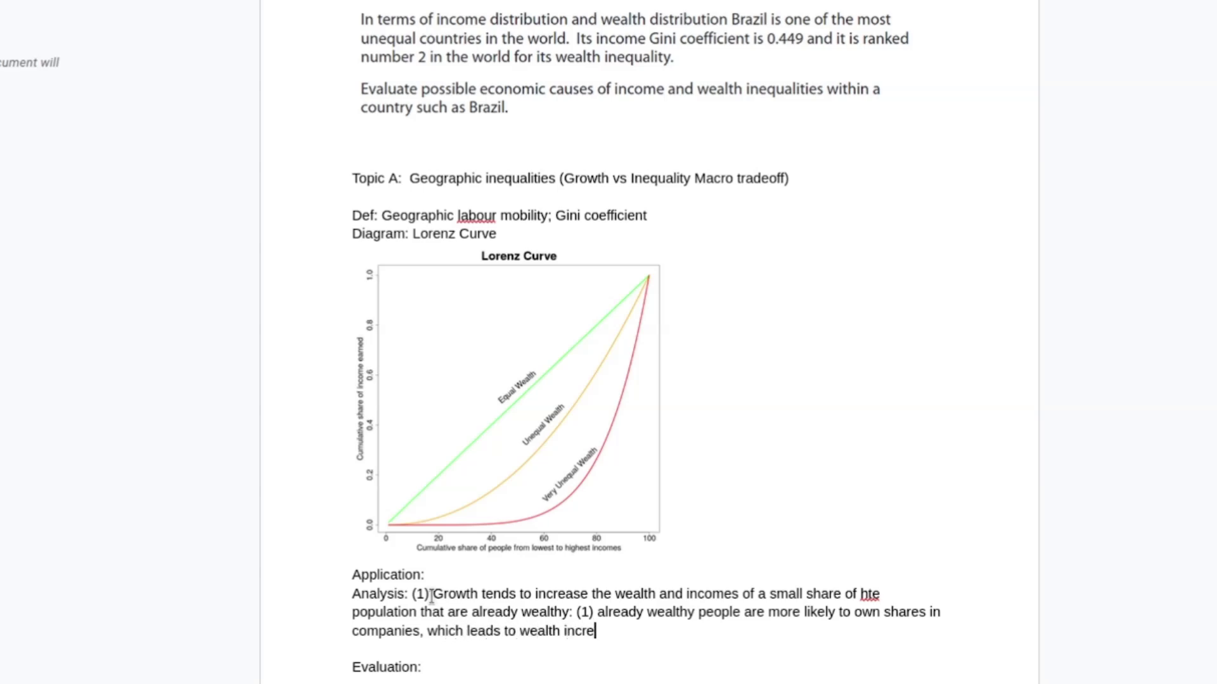
{"action": "type", "text": "ases as the economic "}
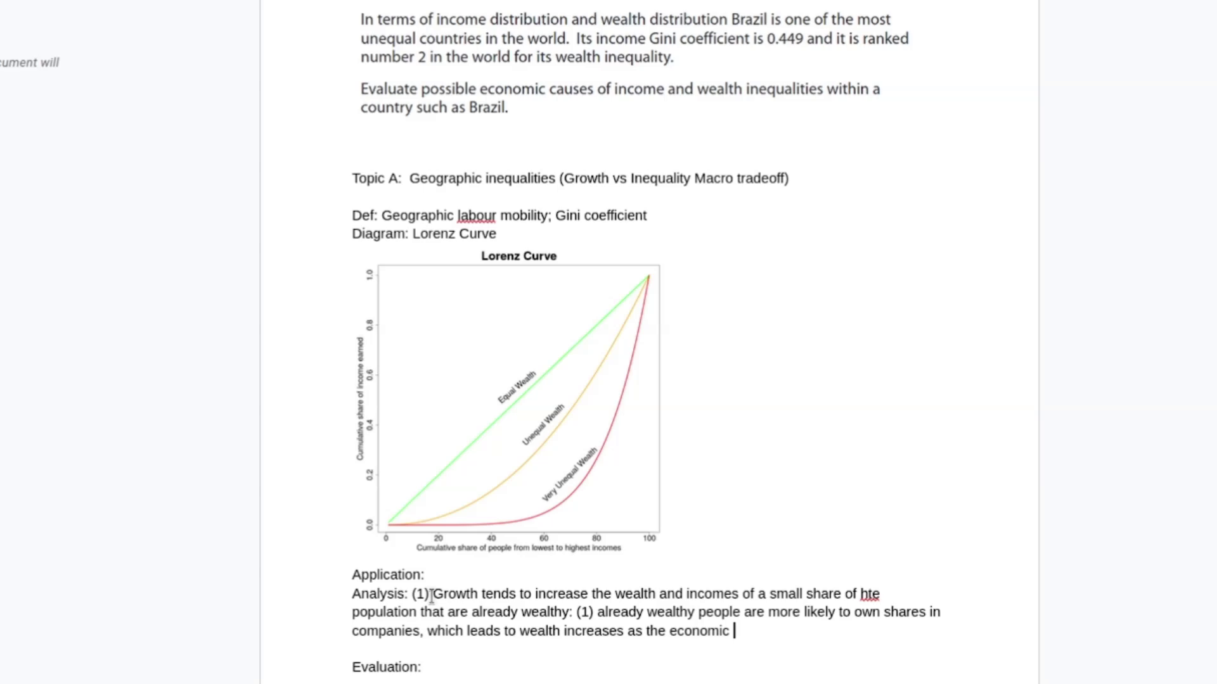
{"action": "type", "text": "grows (2) increases in incomes with economi"}
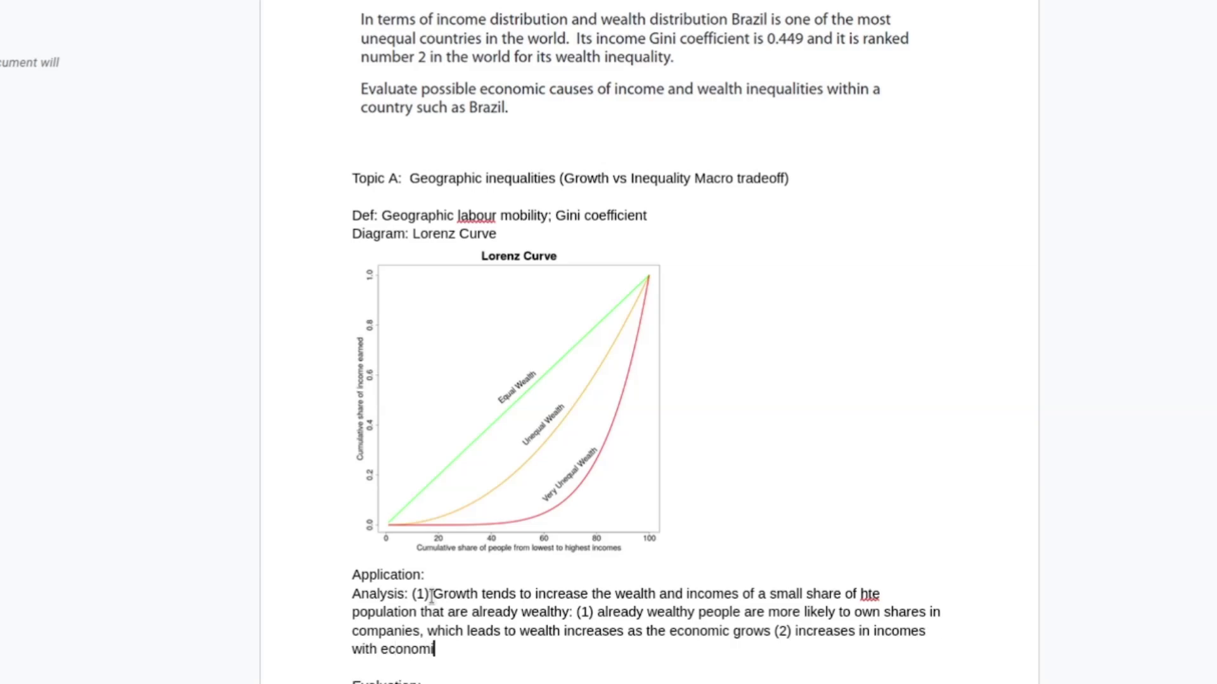
{"action": "type", "text": "c growth tend to ha"}
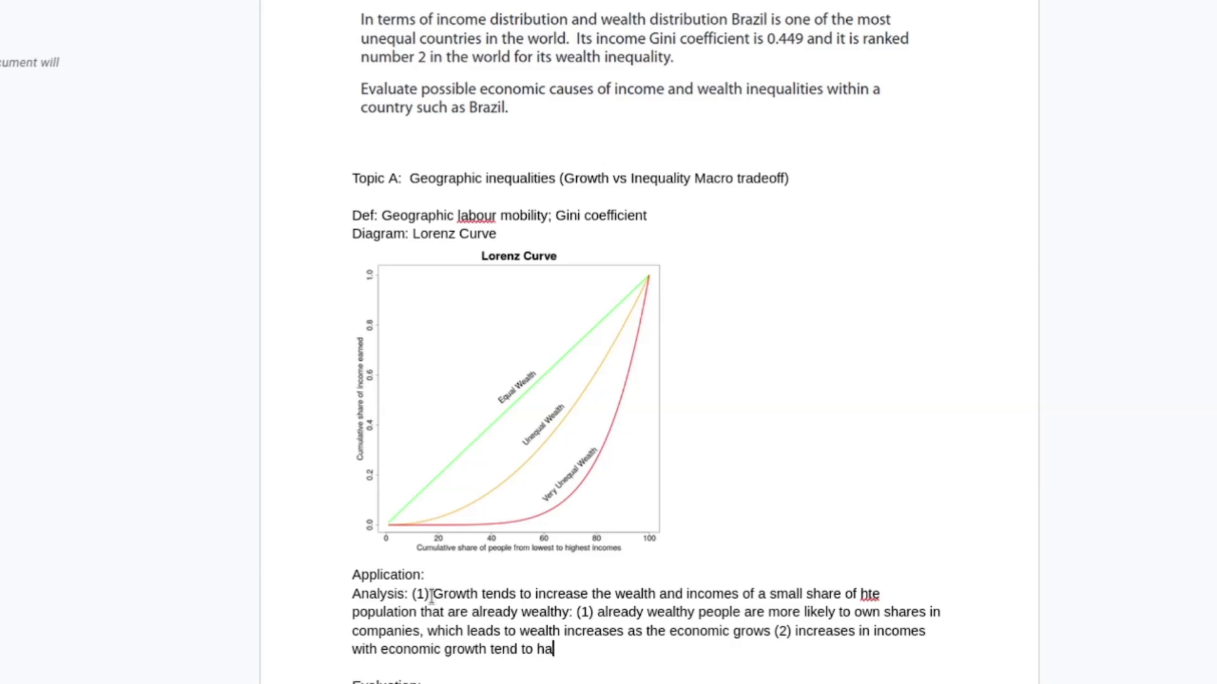
{"action": "type", "text": "ppen in major cities "}
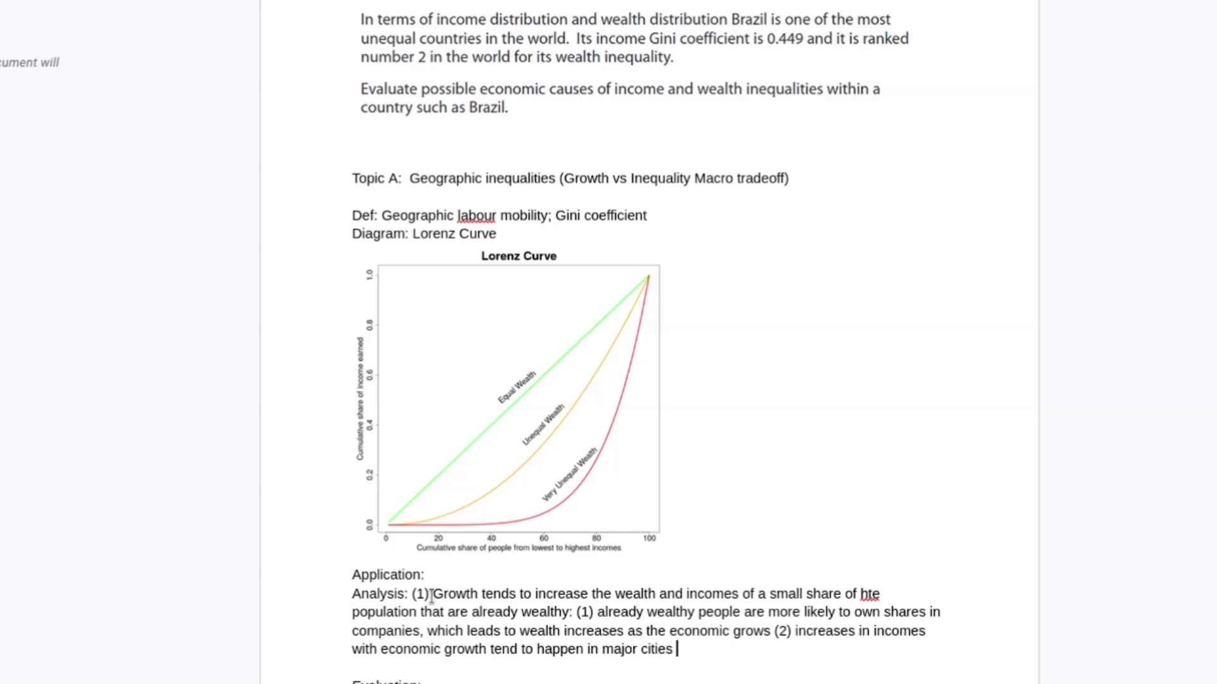
{"action": "type", "text": "while the count"}
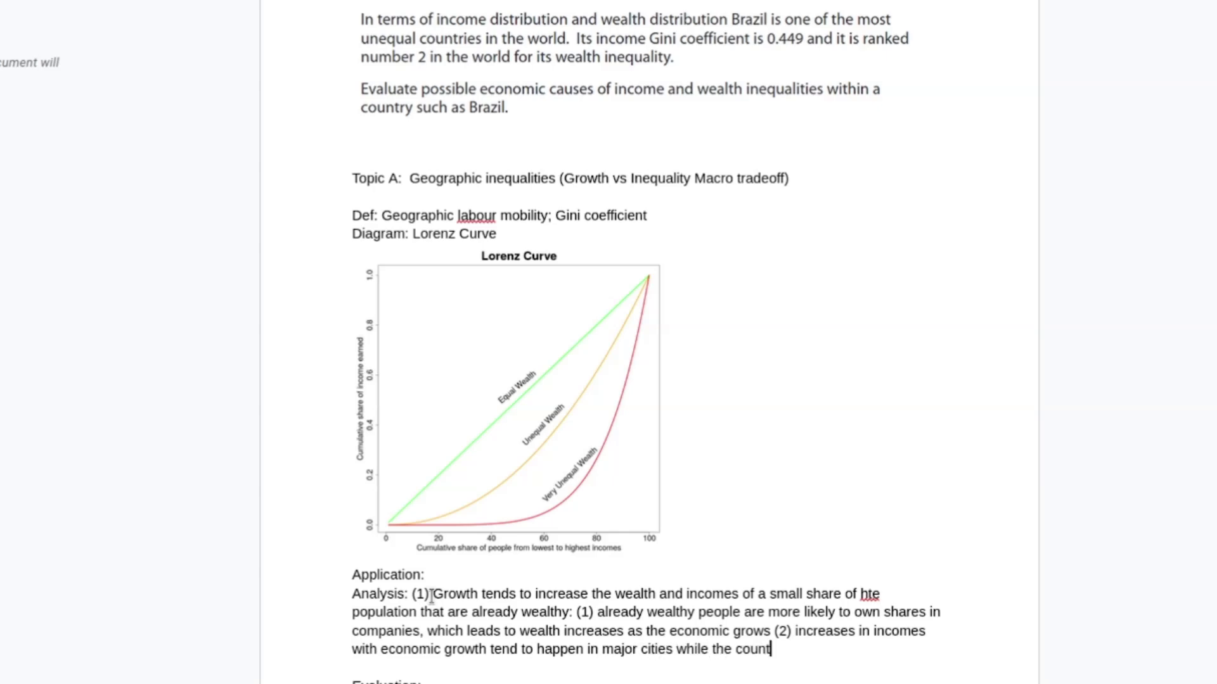
{"action": "type", "text": "ryside does not inc"}
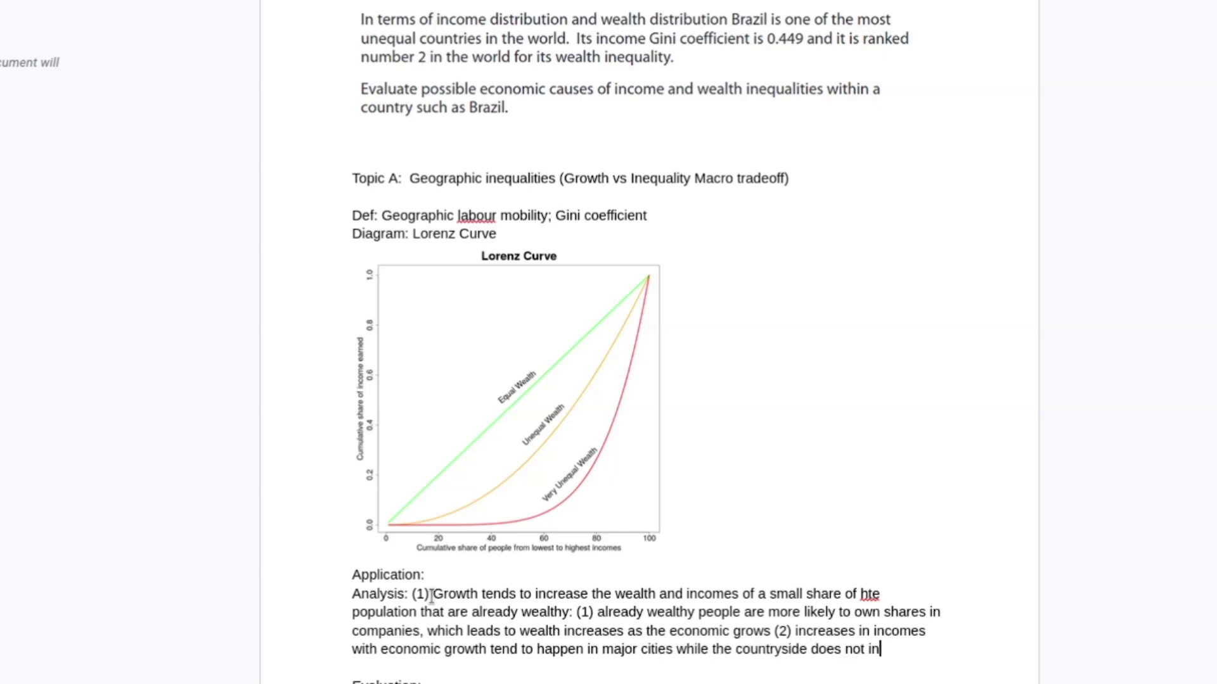
{"action": "key", "text": "BackSpace"}
{"action": "key", "text": "BackSpace"}
{"action": "key", "text": "BackSpace"}
{"action": "type", "text": "eexpr"}
{"action": "key", "text": "BackSpace"}
{"action": "key", "text": "BackSpace"}
{"action": "key", "text": "BackSpace"}
{"action": "key", "text": "BackSpace"}
{"action": "type", "text": "xperience s"}
{"action": "type", "text": "imilar increases."}
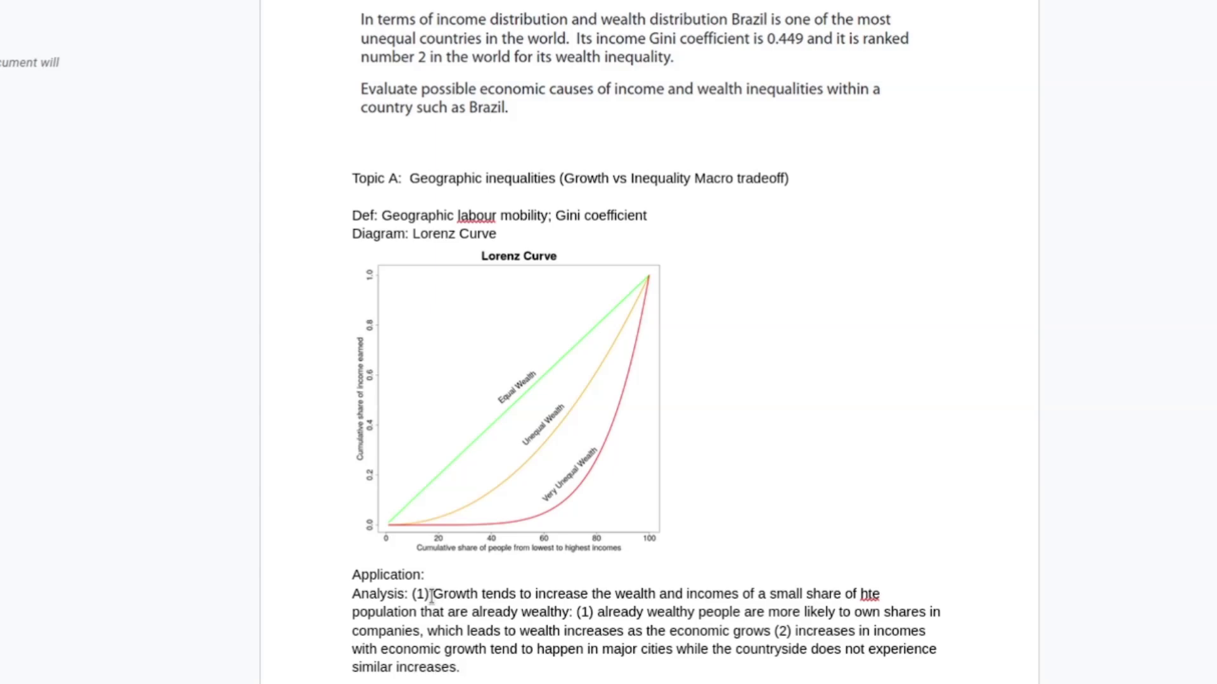
Copy the high-skill/low-skill wage-rate diagram below Topic A's Analysis and shrink it.
{"action": "scroll", "coordinate": [430, 595], "scroll_direction": "down", "scroll_amount": 6}
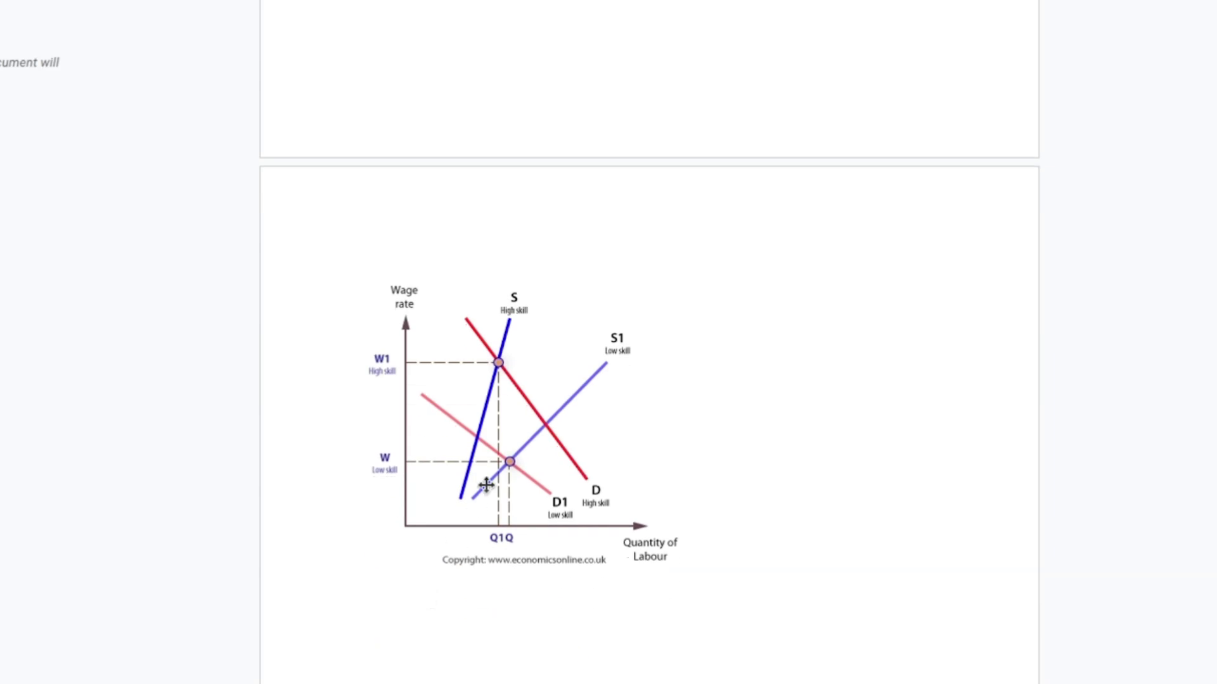
{"action": "right_click", "coordinate": [489, 481]}
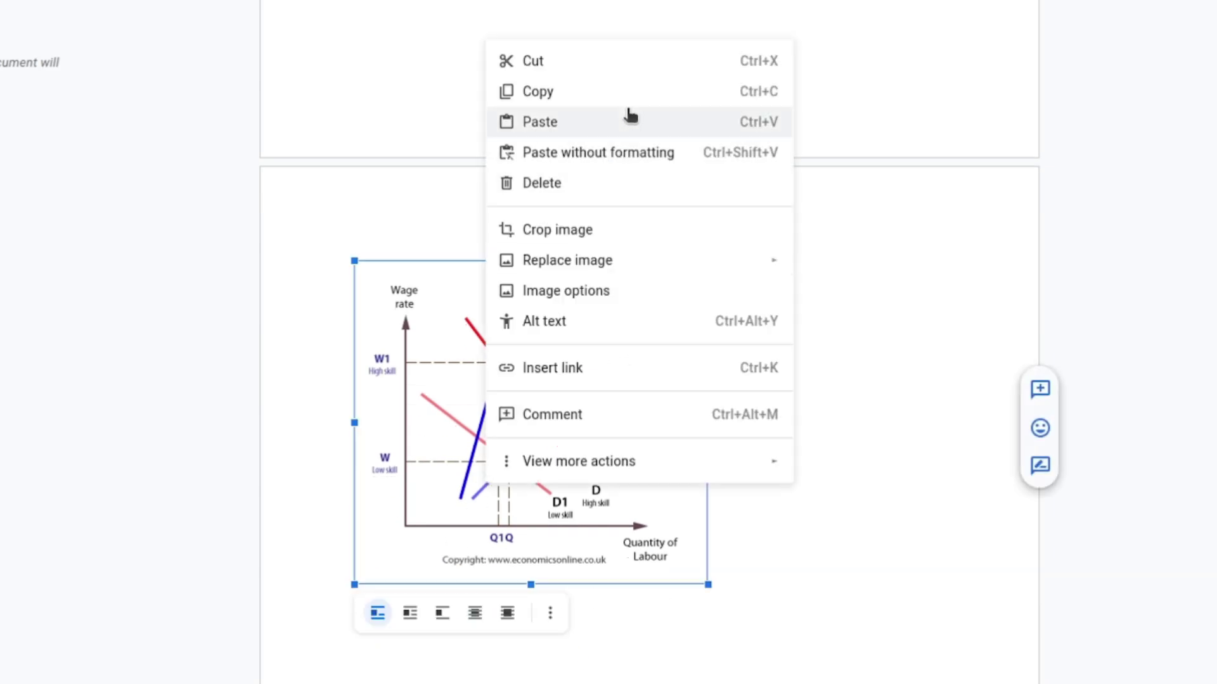
{"action": "left_click", "coordinate": [607, 92]}
{"action": "scroll", "coordinate": [608, 104], "scroll_direction": "up", "scroll_amount": 6}
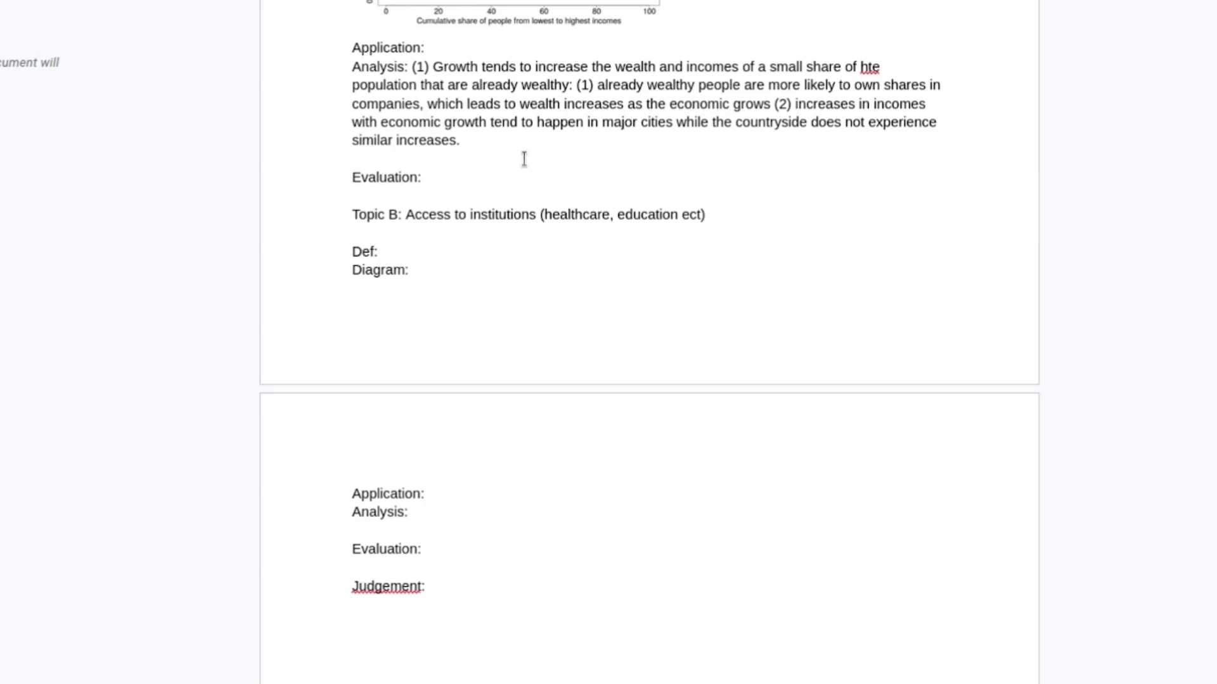
{"action": "scroll", "coordinate": [524, 159], "scroll_direction": "up", "scroll_amount": 2}
{"action": "key", "text": "ctrl+v"}
{"action": "left_click", "coordinate": [550, 422]}
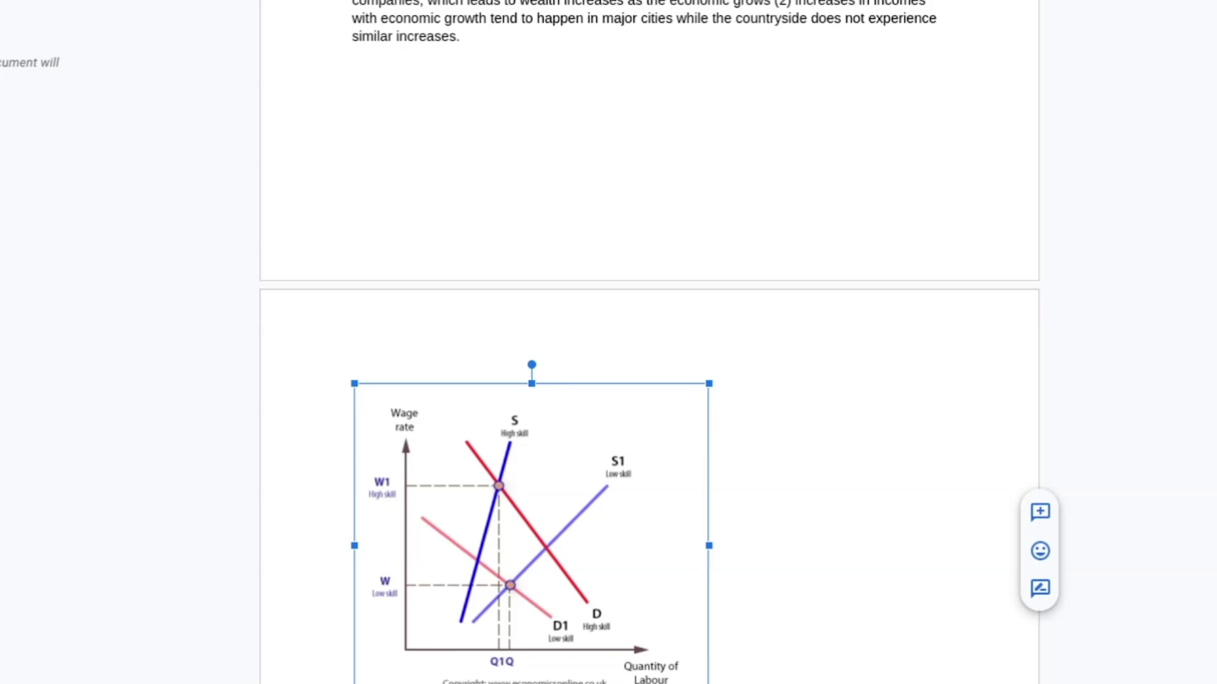
{"action": "left_click_drag", "start_coordinate": [692, 680], "coordinate": [586, 609]}
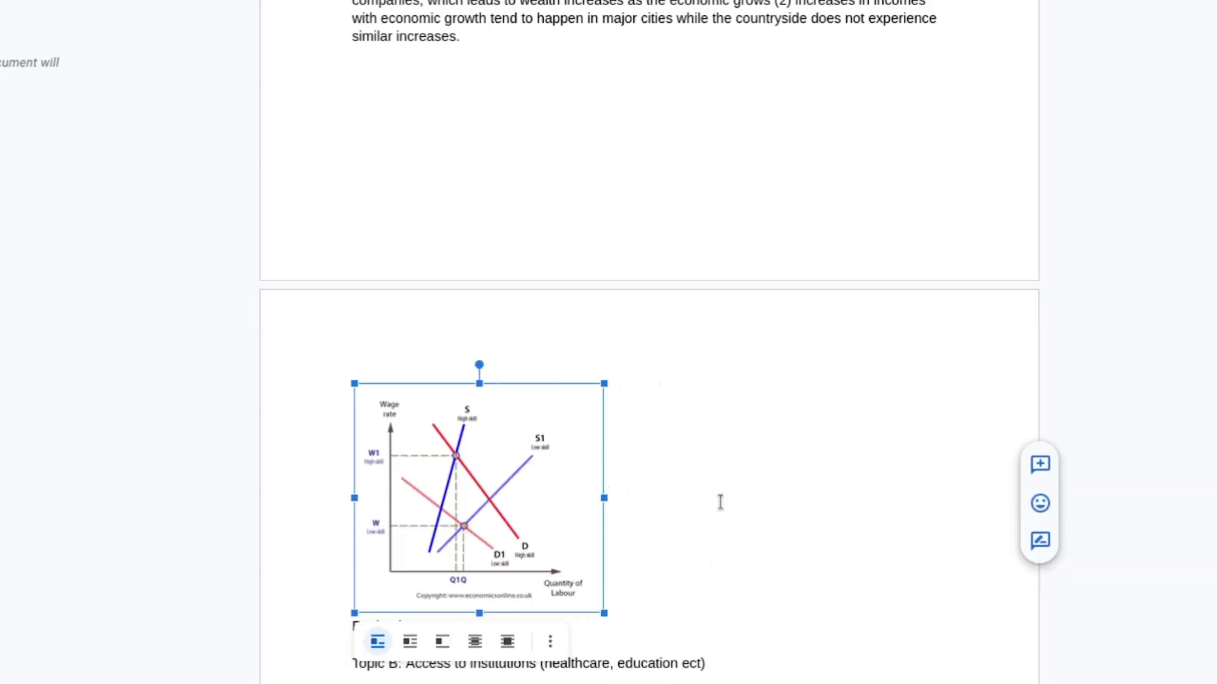
{"action": "scroll", "coordinate": [720, 502], "scroll_direction": "up", "scroll_amount": 5}
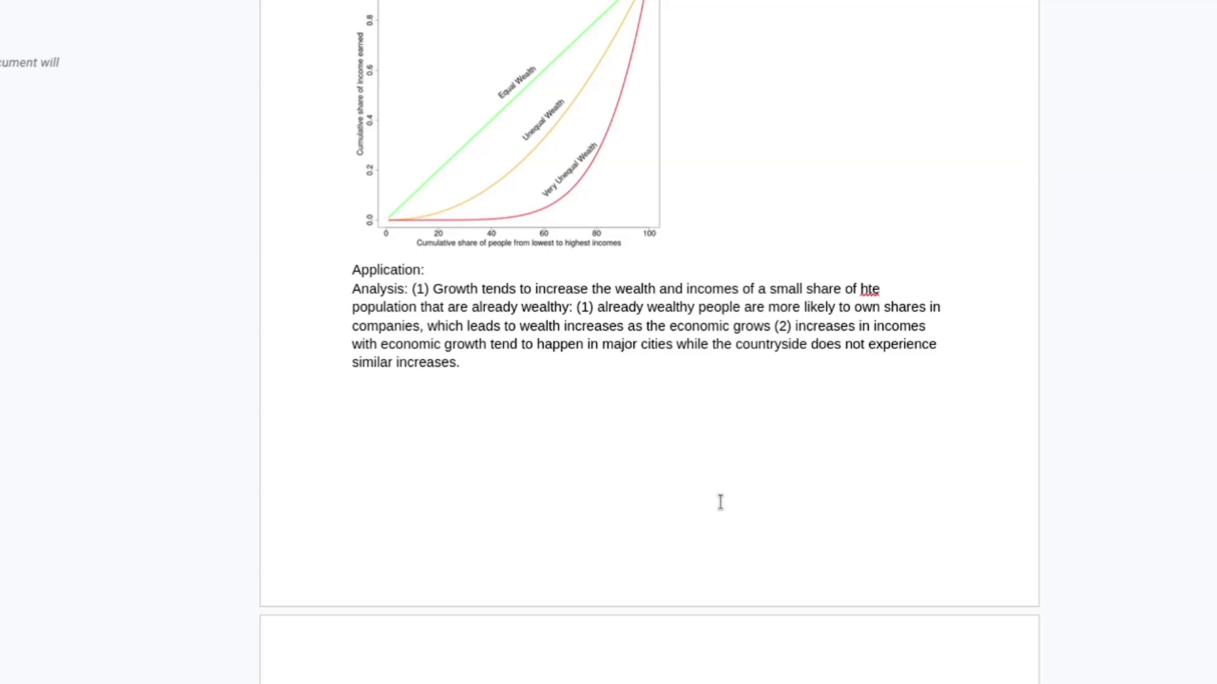
{"action": "scroll", "coordinate": [720, 502], "scroll_direction": "down", "scroll_amount": 5}
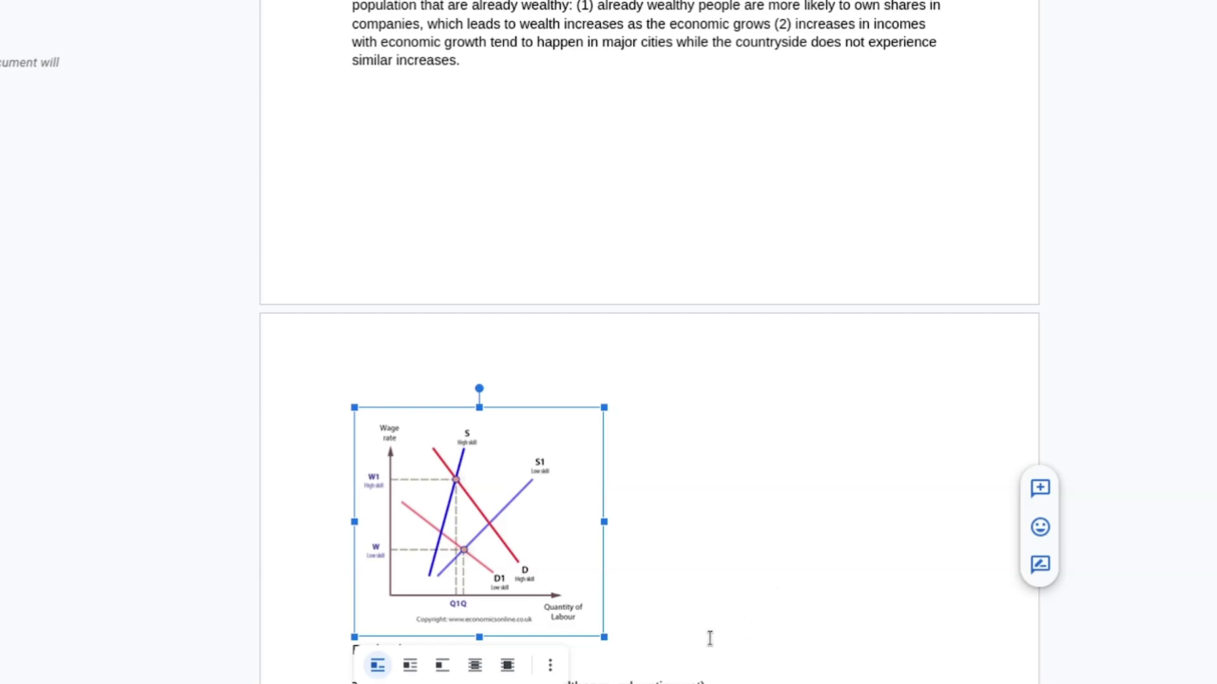
Write 'Brazil - Sao Paulo and Rio get most of the investment' on Topic A's Application line.
{"action": "scroll", "coordinate": [710, 638], "scroll_direction": "up", "scroll_amount": 5}
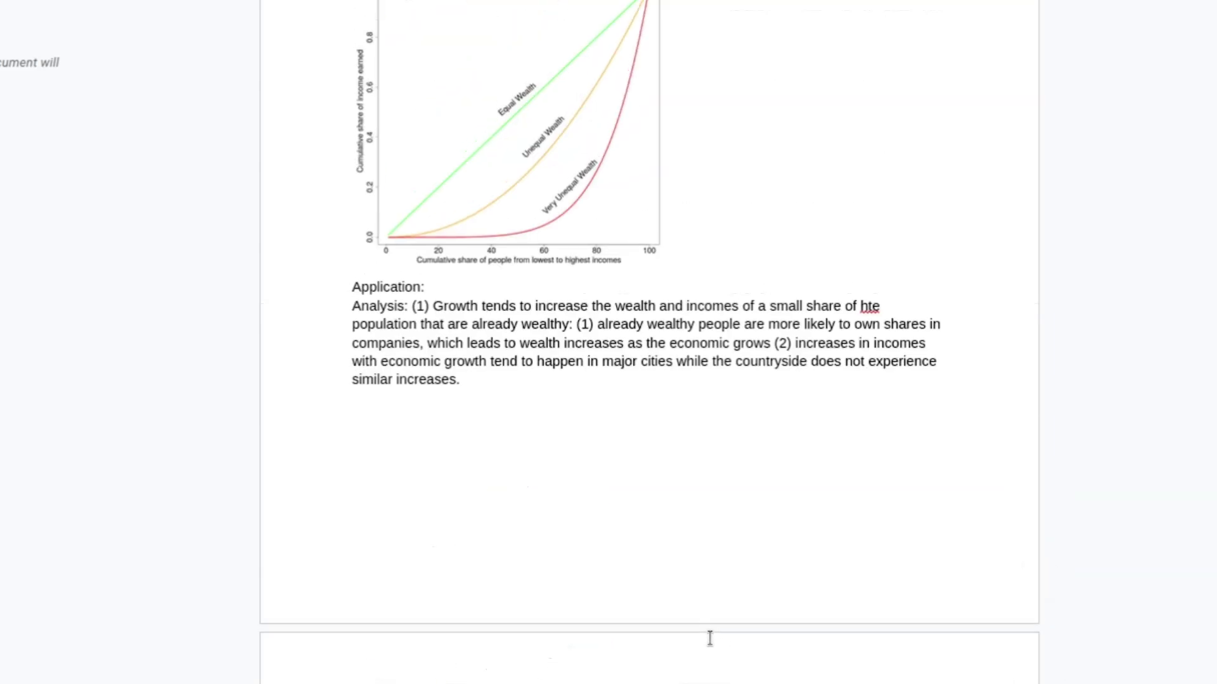
{"action": "left_click", "coordinate": [475, 379]}
{"action": "left_click", "coordinate": [454, 281]}
{"action": "type", "text": "Brra"}
{"action": "key", "text": "BackSpace"}
{"action": "key", "text": "BackSpace"}
{"action": "type", "text": "azil ="}
{"action": "key", "text": "BackSpace"}
{"action": "type", "text": "- Sao Paulo and Rio get most of hte investment"}
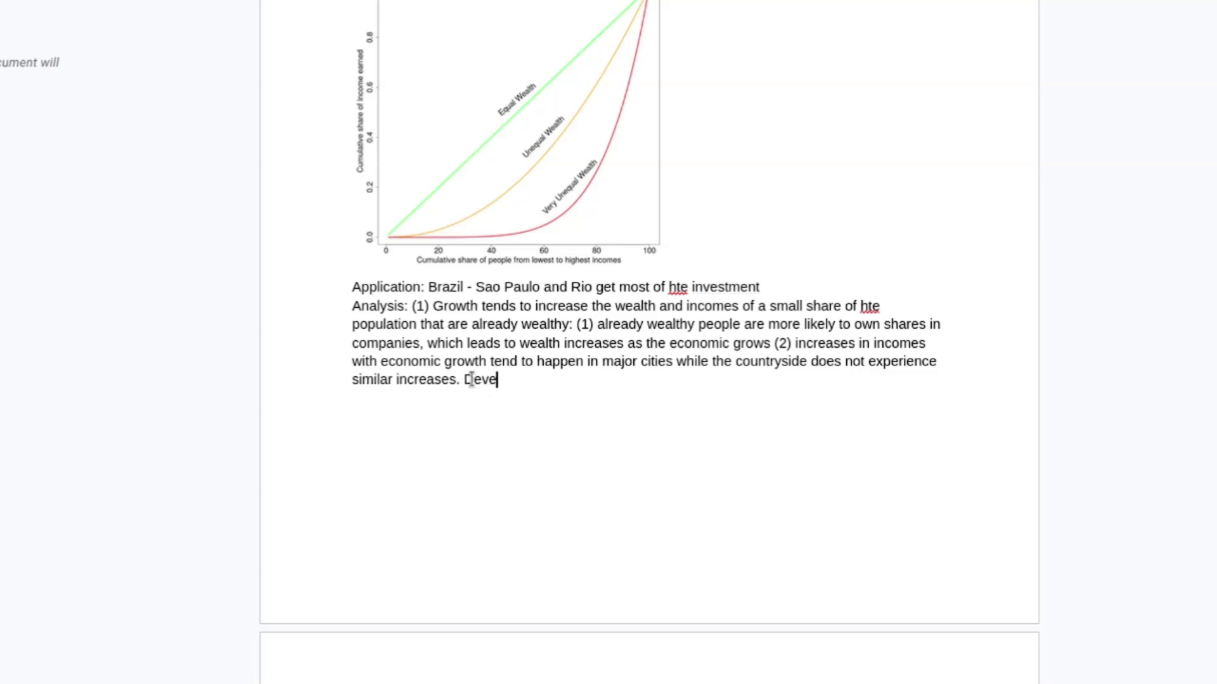
Add that developing economies grow around 8% versus 1-3% and have worse transport infrastructure.
{"action": "type", "text": " economies tend to have "}
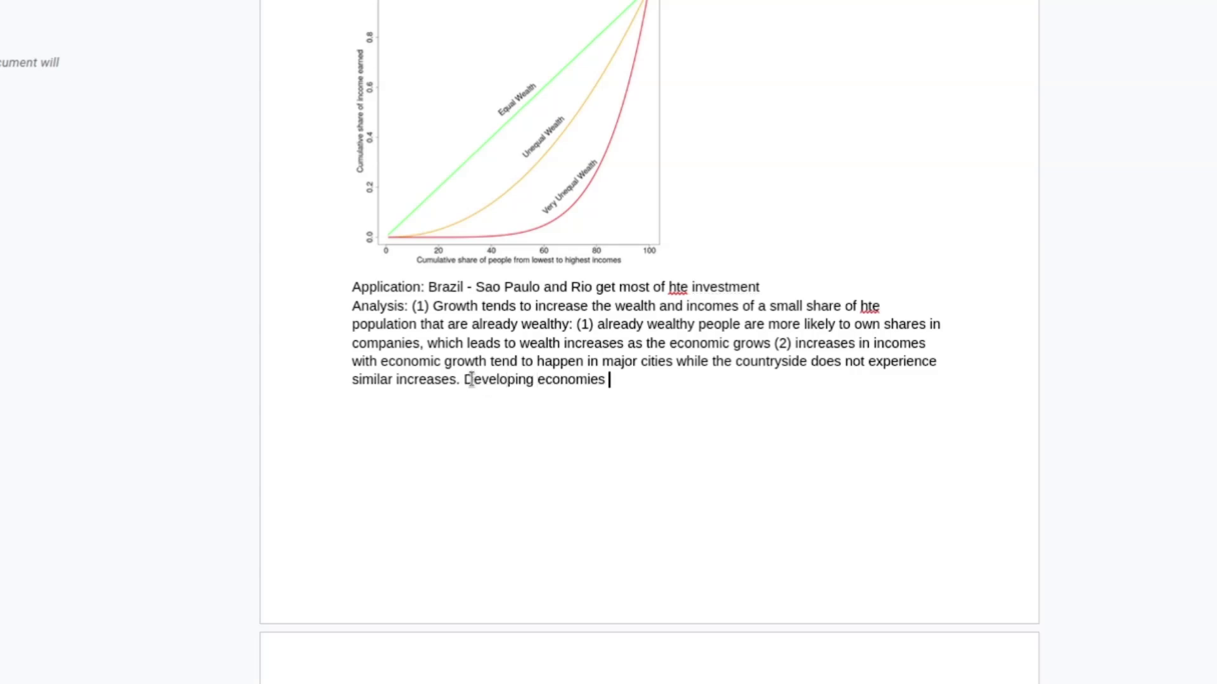
{"action": "type", "text": "extremely high grwo"}
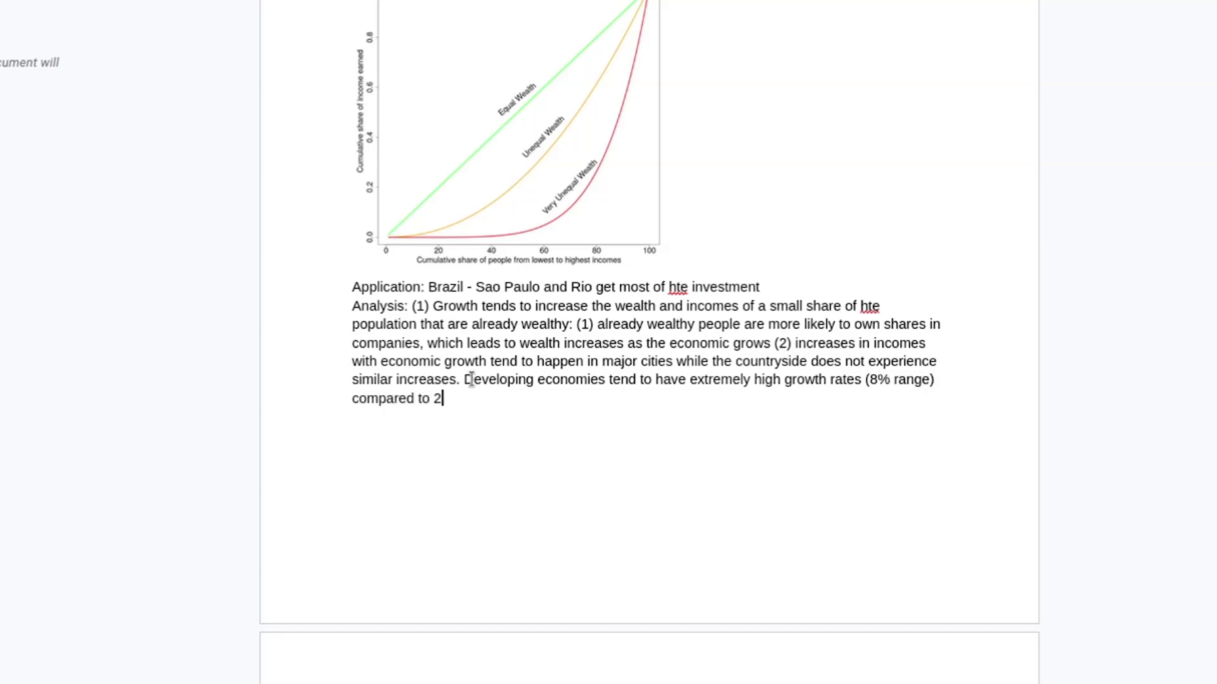
{"action": "type", "text": "1 -3 % for developed economies AND tend to have worse transport infras"}
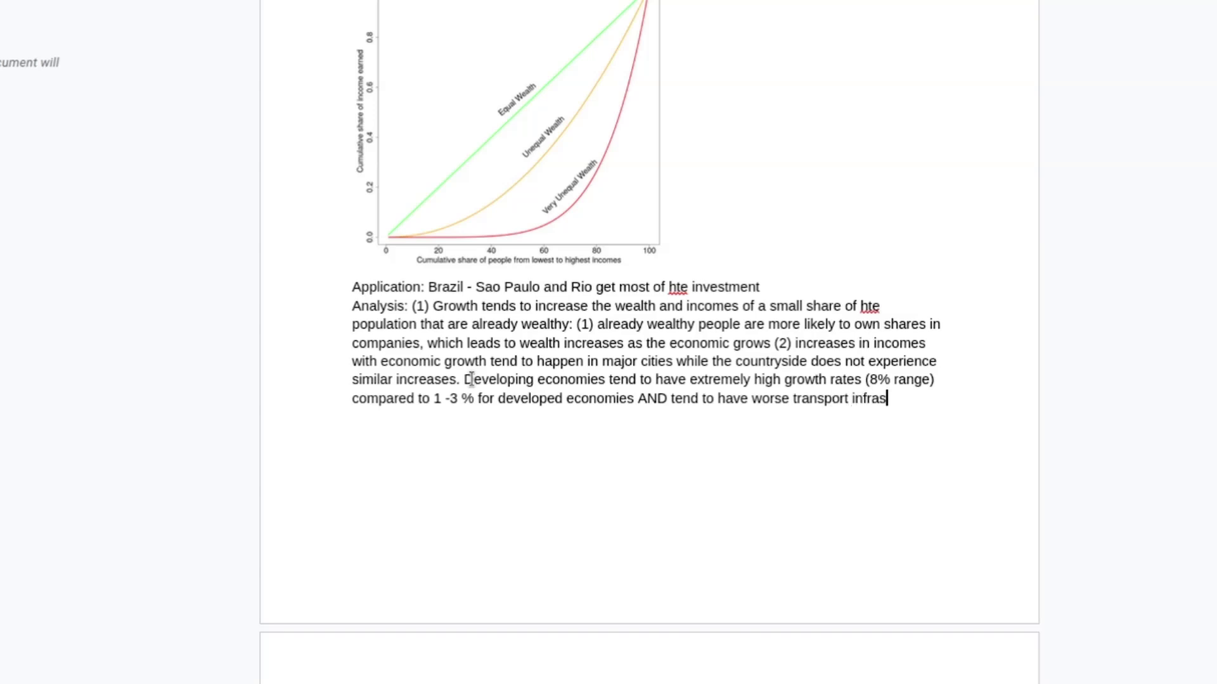
{"action": "type", "text": "ructure."}
Start Topic A's Evaluation with a numbered point '(1)'.
{"action": "scroll", "coordinate": [471, 379], "scroll_direction": "down", "scroll_amount": 5}
{"action": "scroll", "coordinate": [472, 379], "scroll_direction": "up", "scroll_amount": 5}
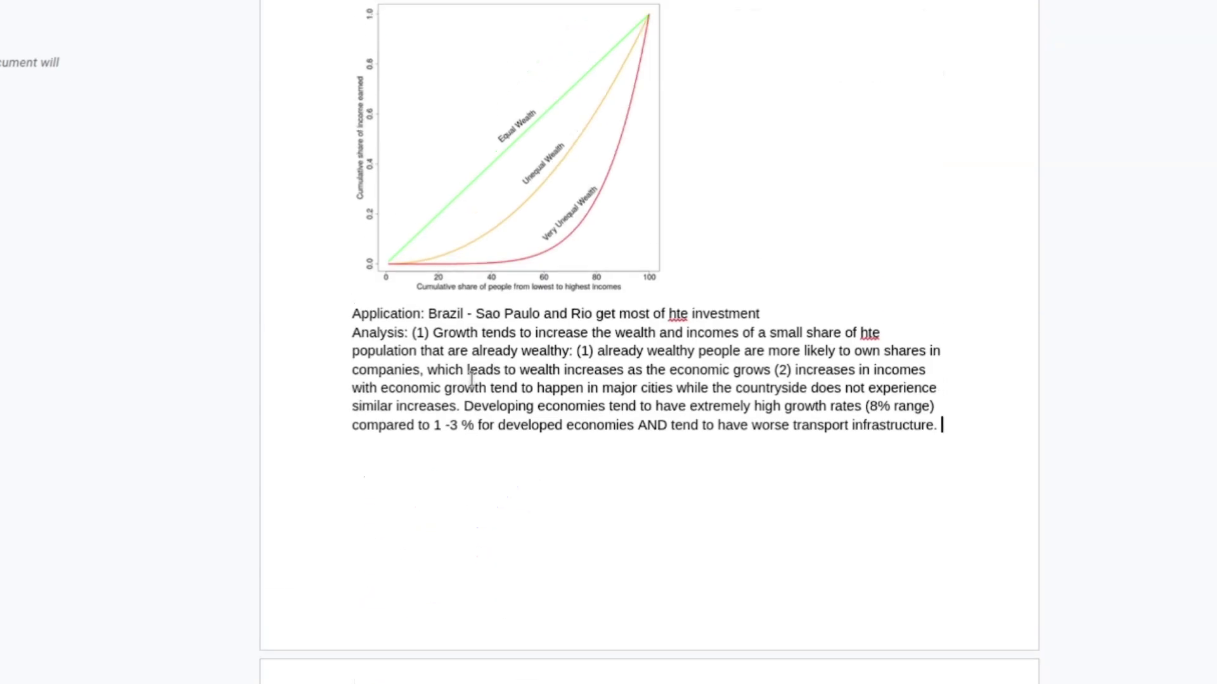
{"action": "scroll", "coordinate": [471, 379], "scroll_direction": "up", "scroll_amount": 3}
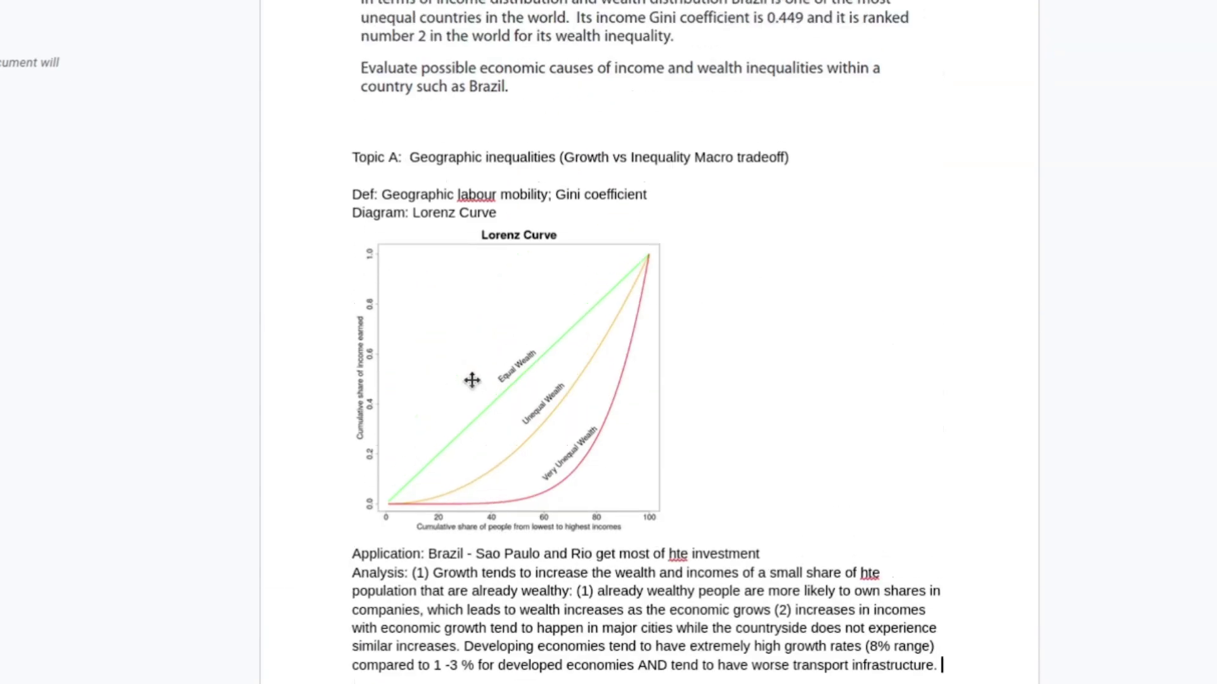
{"action": "scroll", "coordinate": [472, 379], "scroll_direction": "down", "scroll_amount": 12}
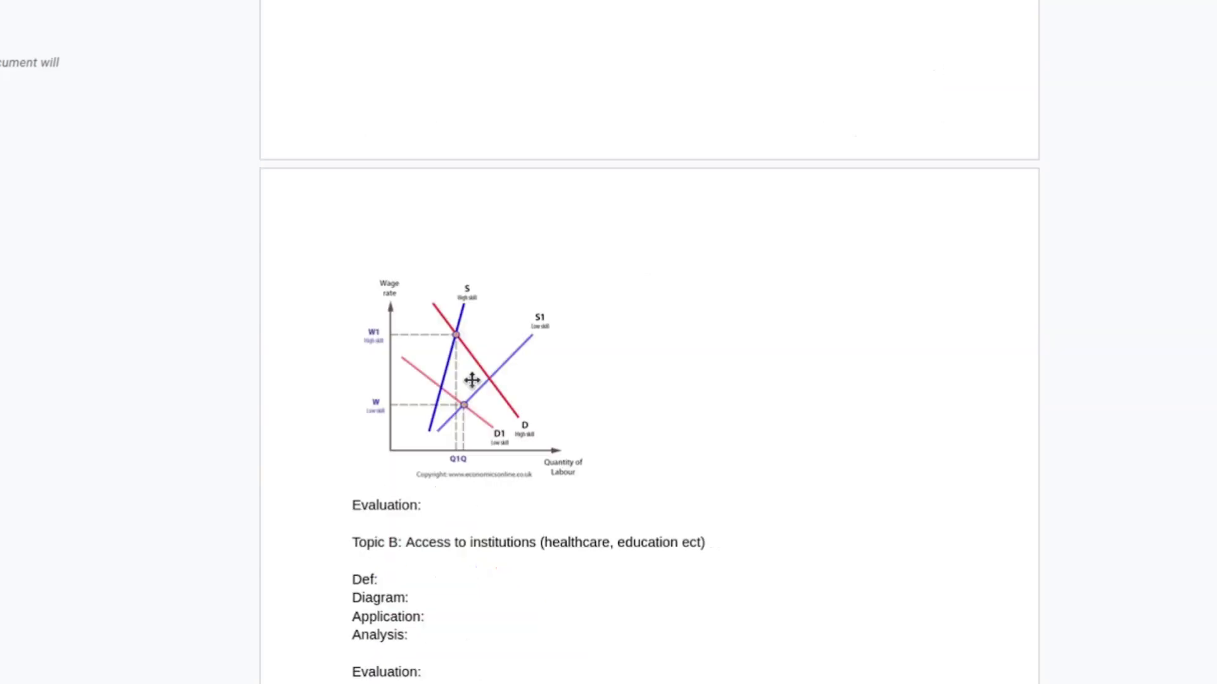
{"action": "left_click", "coordinate": [470, 378]}
{"action": "scroll", "coordinate": [473, 182], "scroll_direction": "up", "scroll_amount": 10}
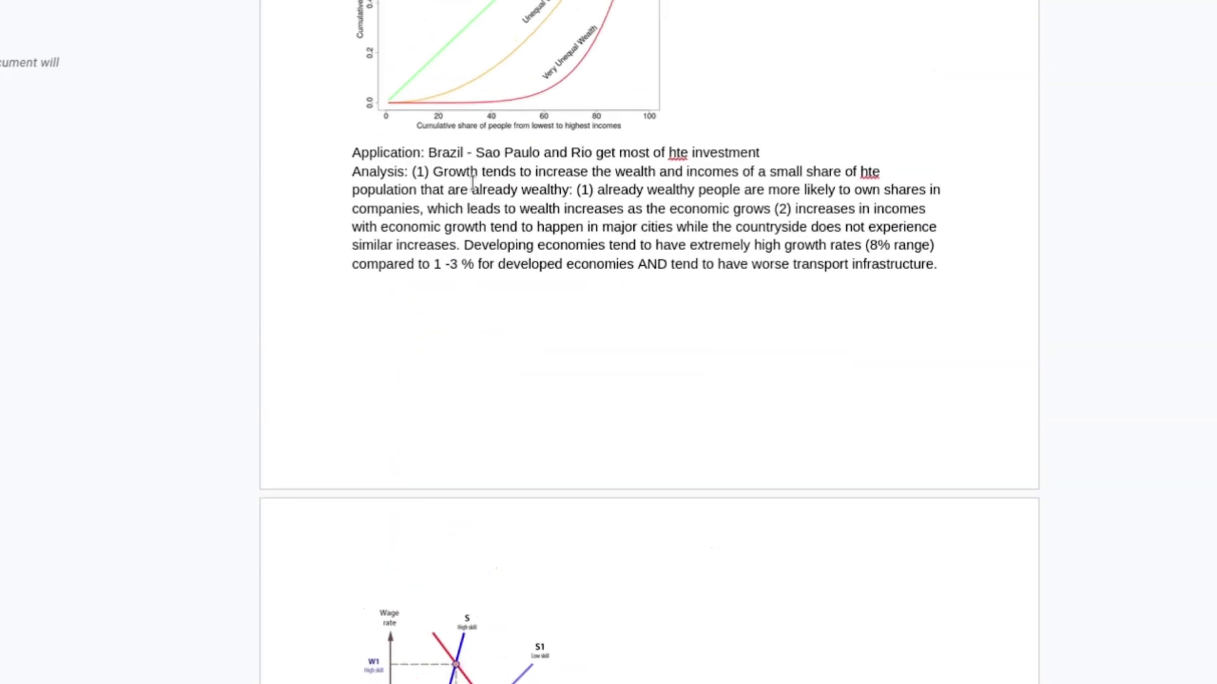
{"action": "scroll", "coordinate": [436, 361], "scroll_direction": "down", "scroll_amount": 6}
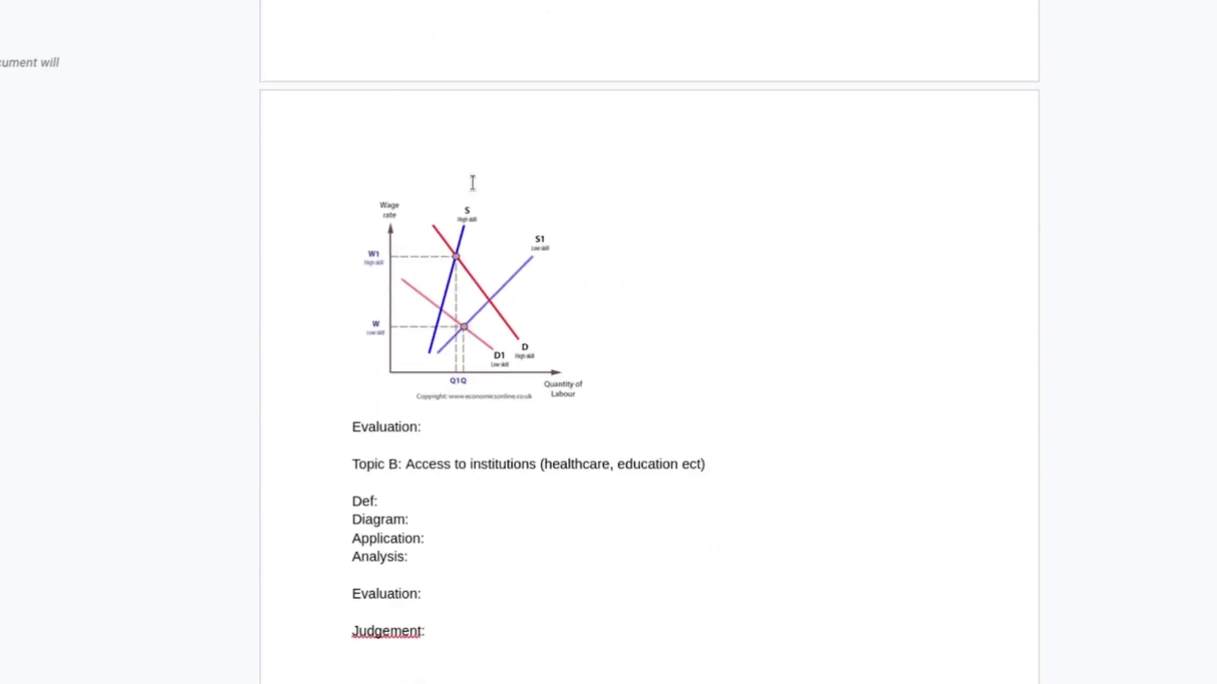
{"action": "left_click", "coordinate": [462, 412]}
{"action": "left_click", "coordinate": [691, 441]}
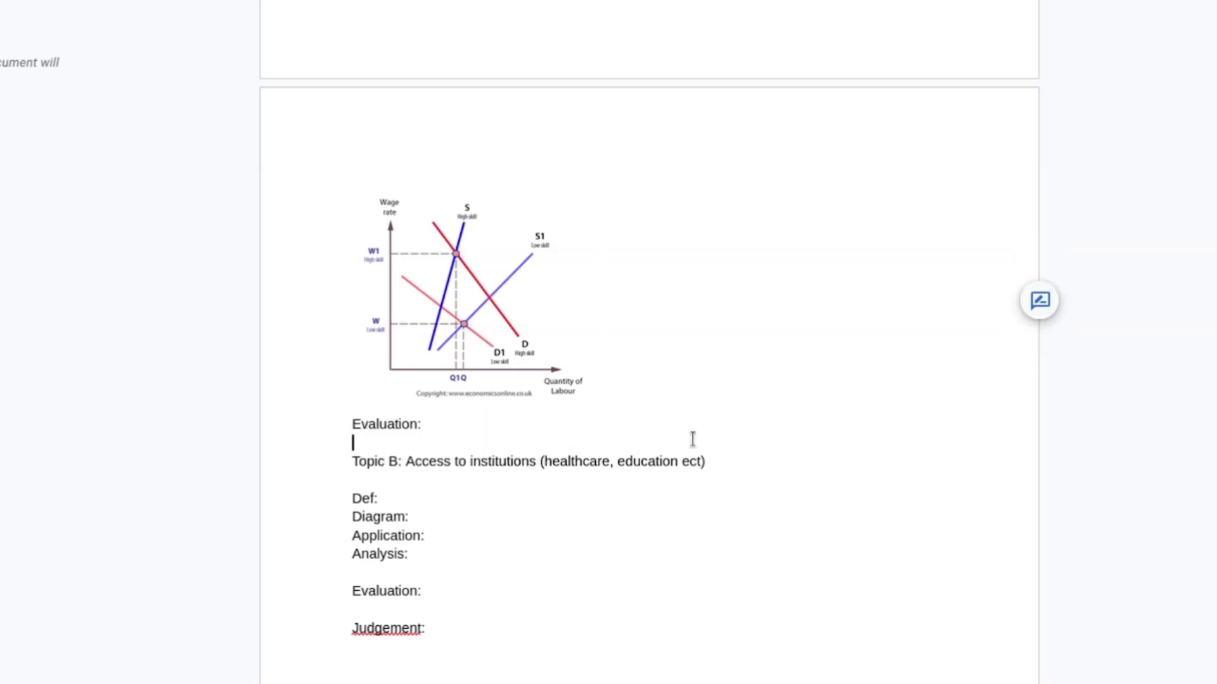
{"action": "left_click", "coordinate": [621, 423]}
{"action": "type", "text": "()"}
{"action": "key", "text": "Left"}
{"action": "type", "text": "1"}
{"action": "key", "text": "Right"}
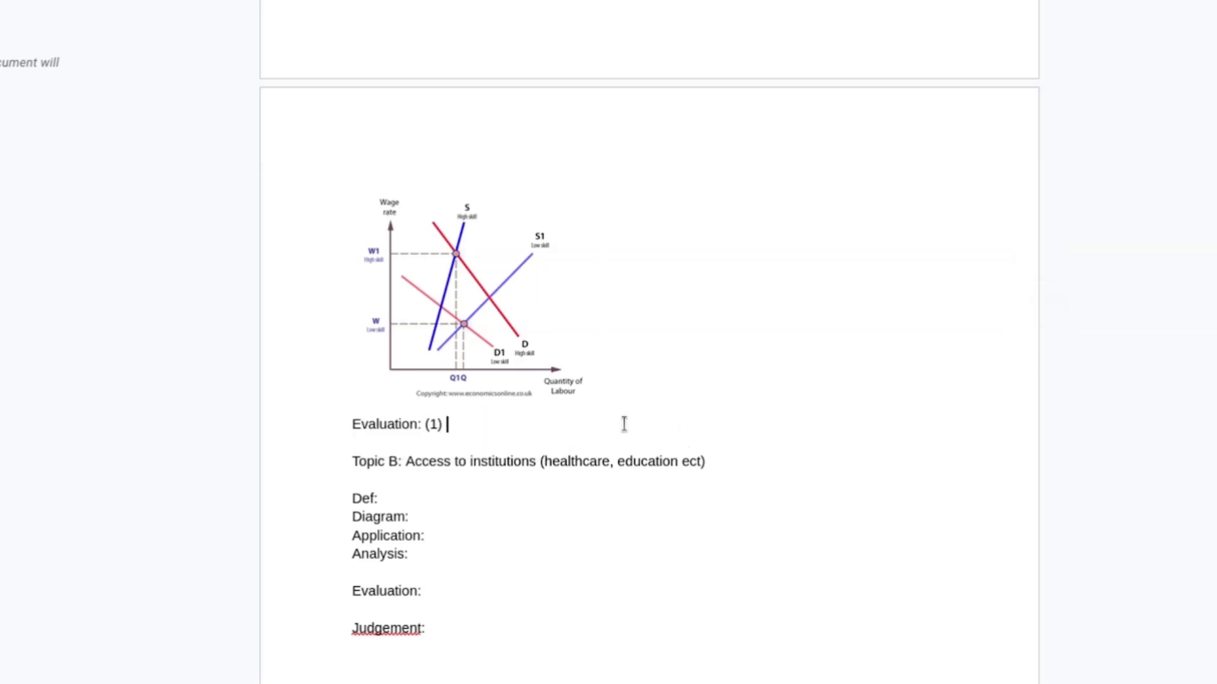
Argue higher city living costs shrink adjusted income gaps; begin point (2) on infrastructure strain.
{"action": "type", "text": "but costs of living also rise fas"}
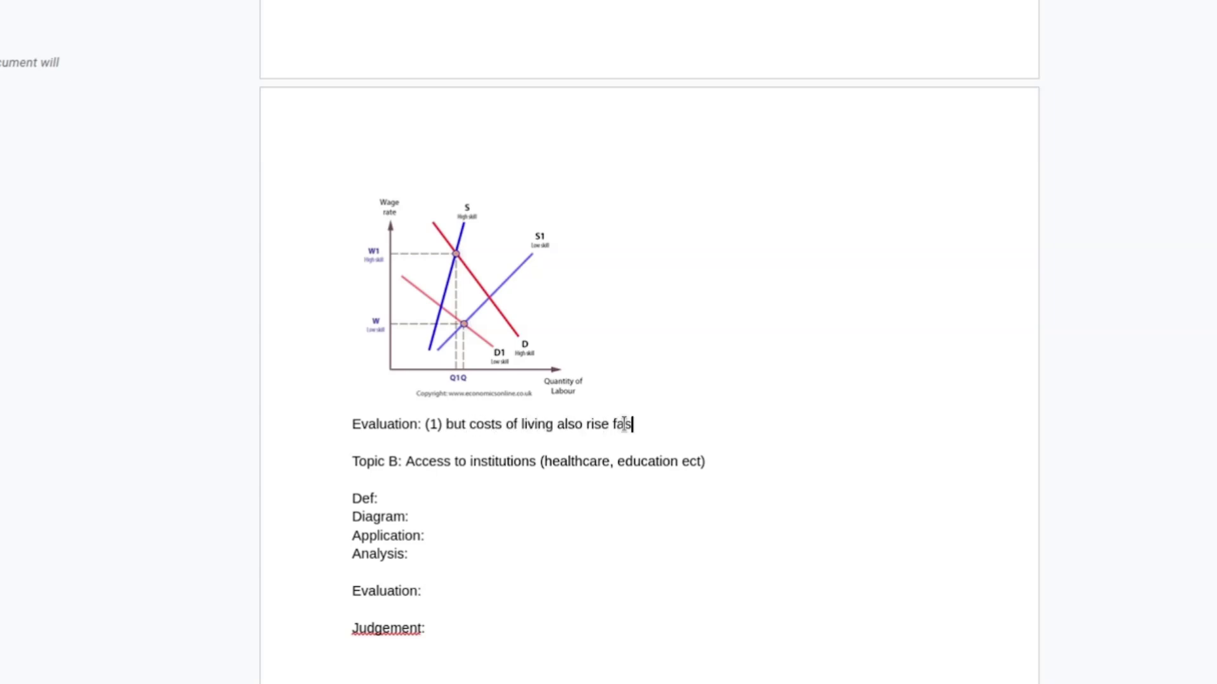
{"action": "type", "text": "ter in major ci"}
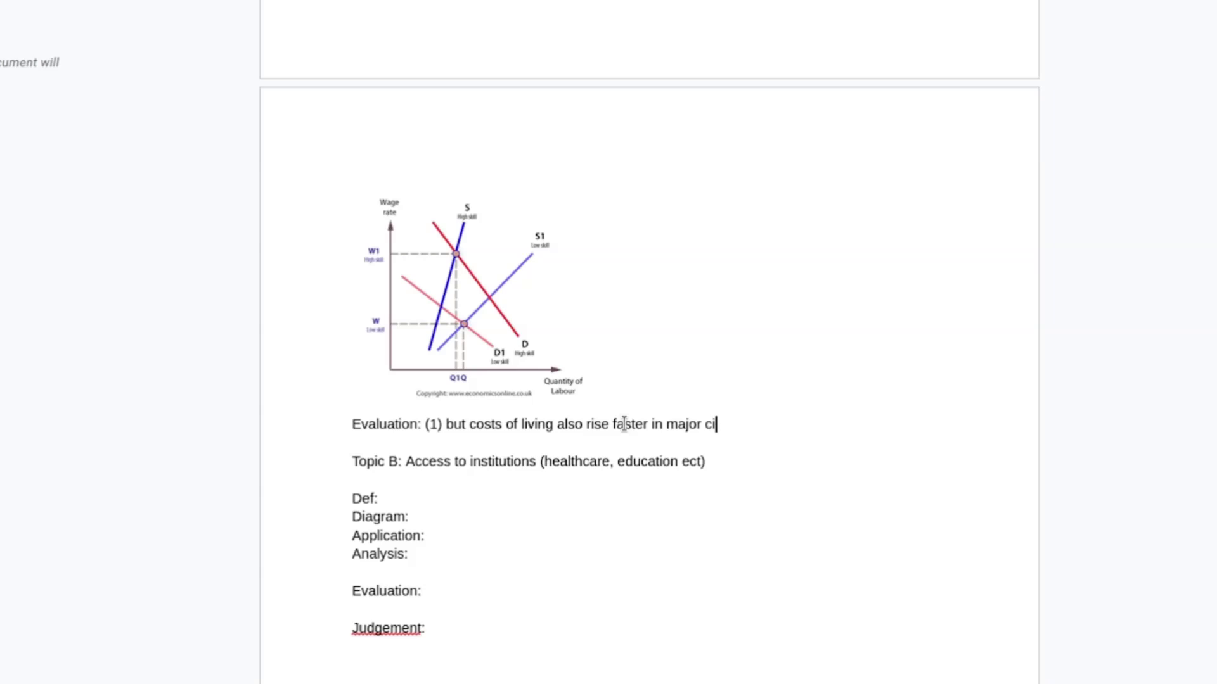
{"action": "type", "text": "ties, so the actual i"}
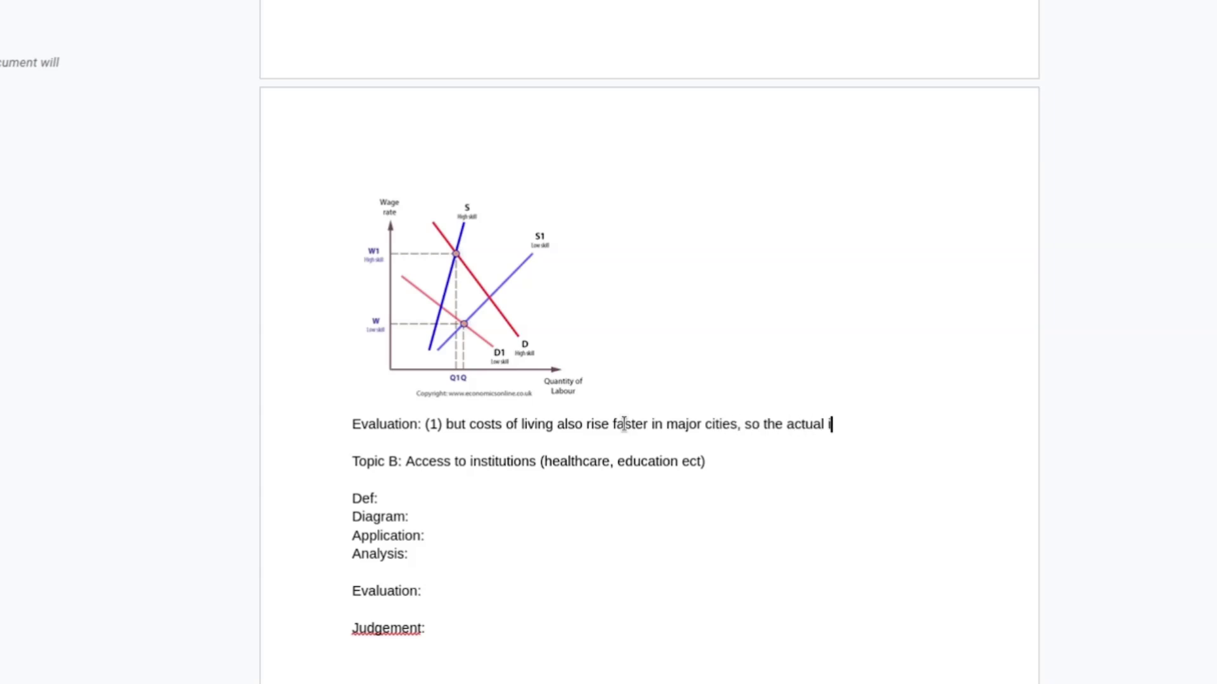
{"action": "type", "text": "ncome once adjus"}
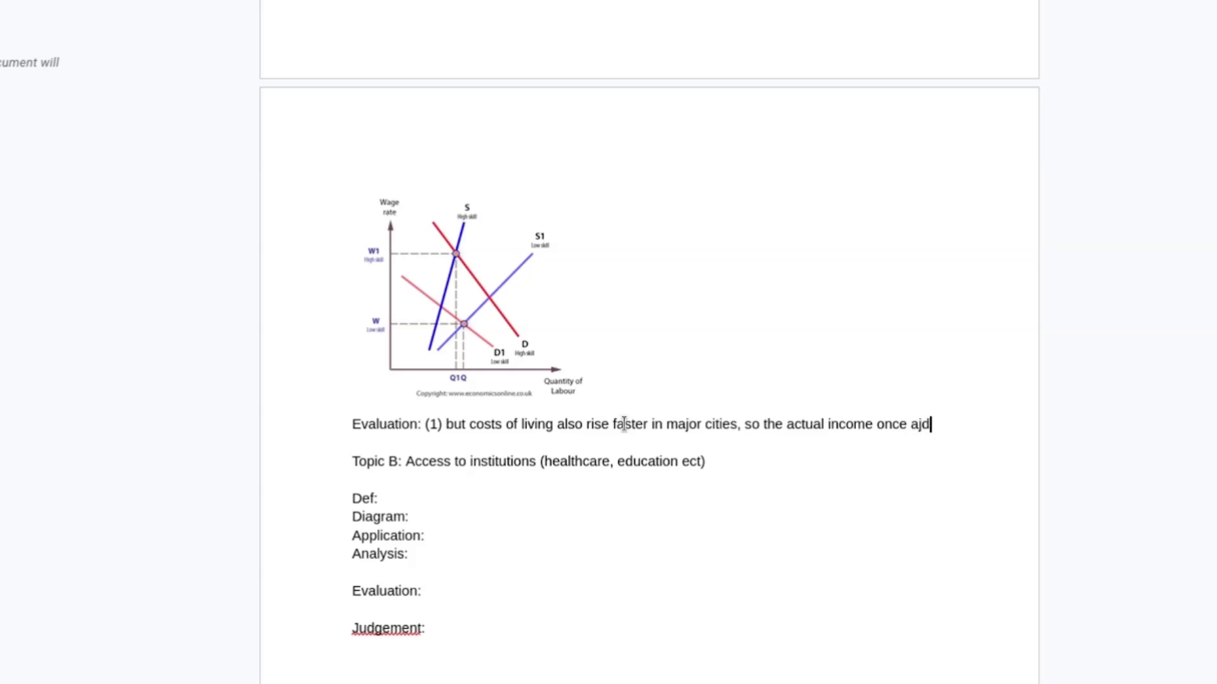
{"action": "type", "text": "ted for "}
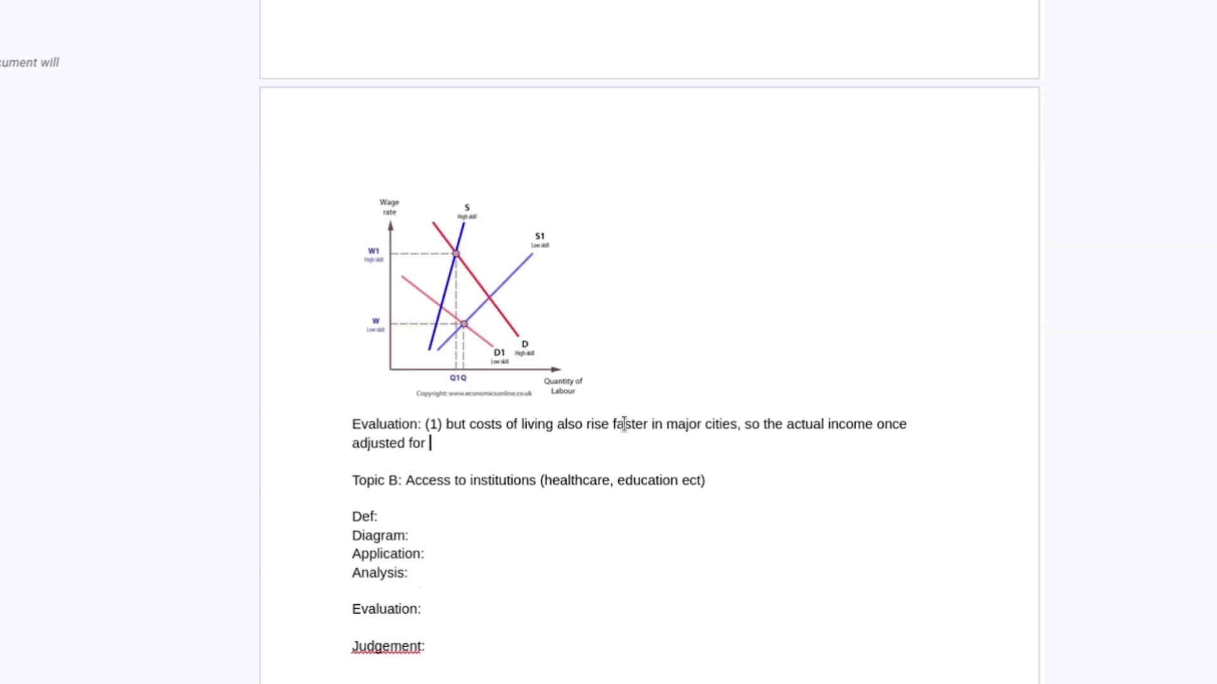
{"action": "type", "text": "costs of living ma ybe"}
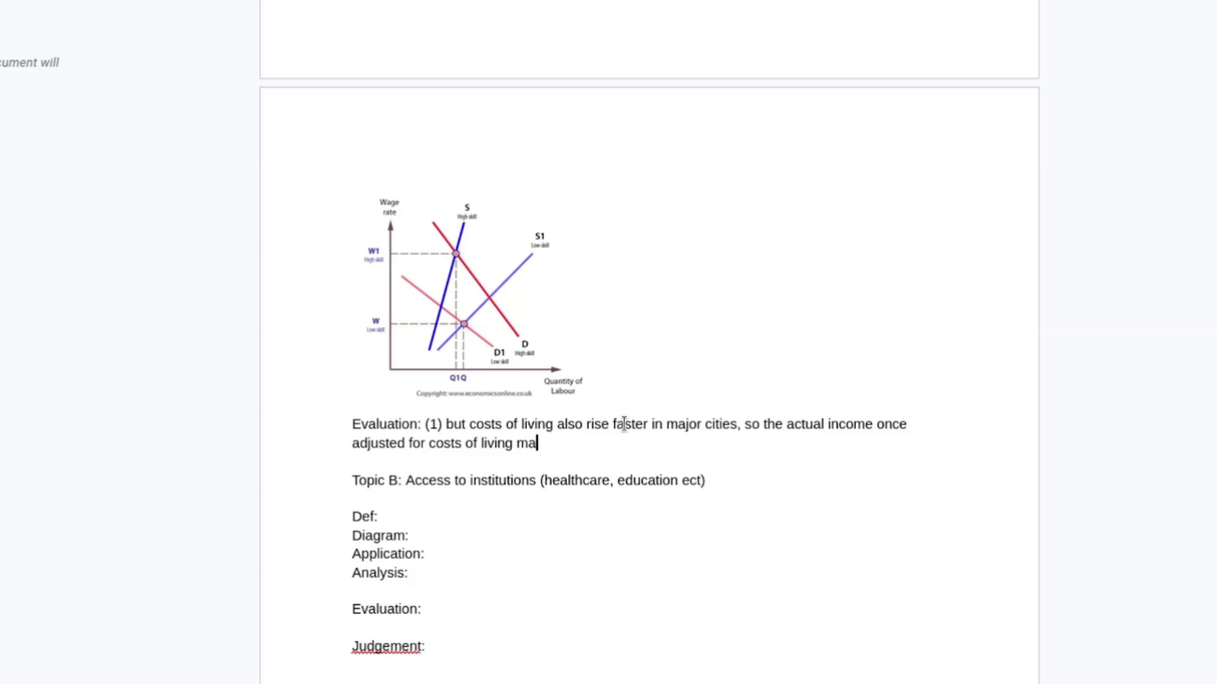
{"action": "key", "text": "BackSpace"}
{"action": "key", "text": "BackSpace"}
{"action": "key", "text": "BackSpace"}
{"action": "key", "text": "BackSpace"}
{"action": "key", "text": "BackSpace"}
{"action": "type", "text": "y be a less dramatic difference than "}
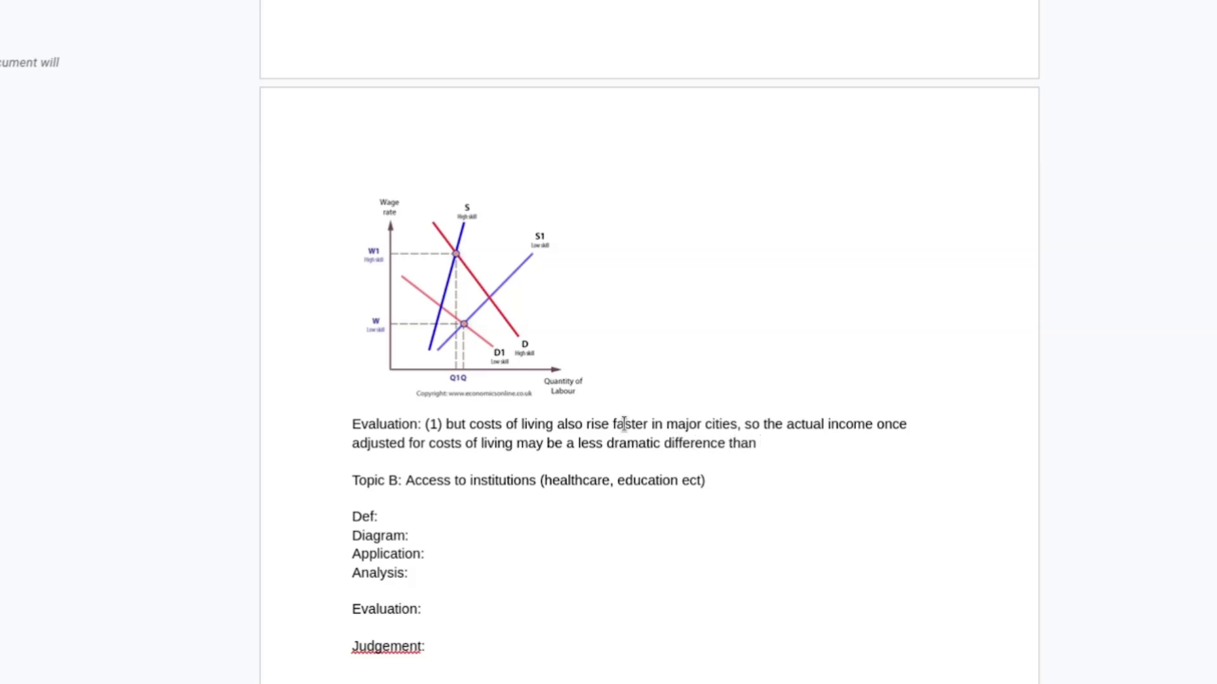
{"action": "type", "text": "original appears"}
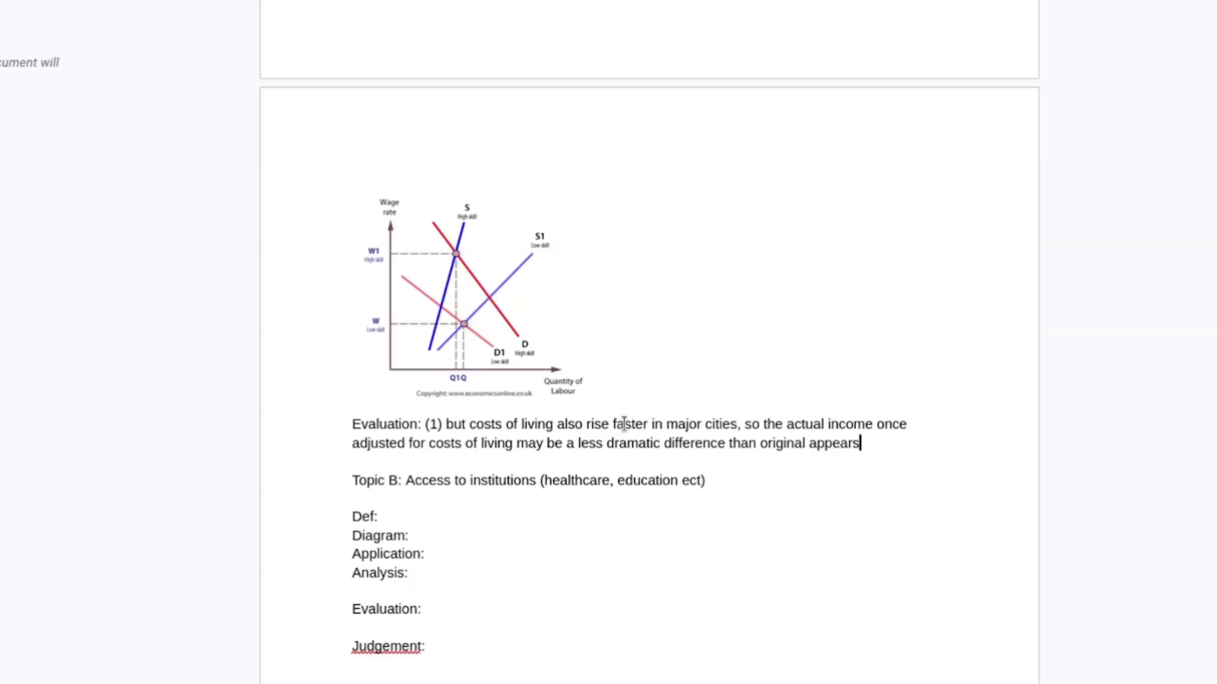
{"action": "type", "text": "."}
{"action": "scroll", "coordinate": [624, 423], "scroll_direction": "up", "scroll_amount": 4}
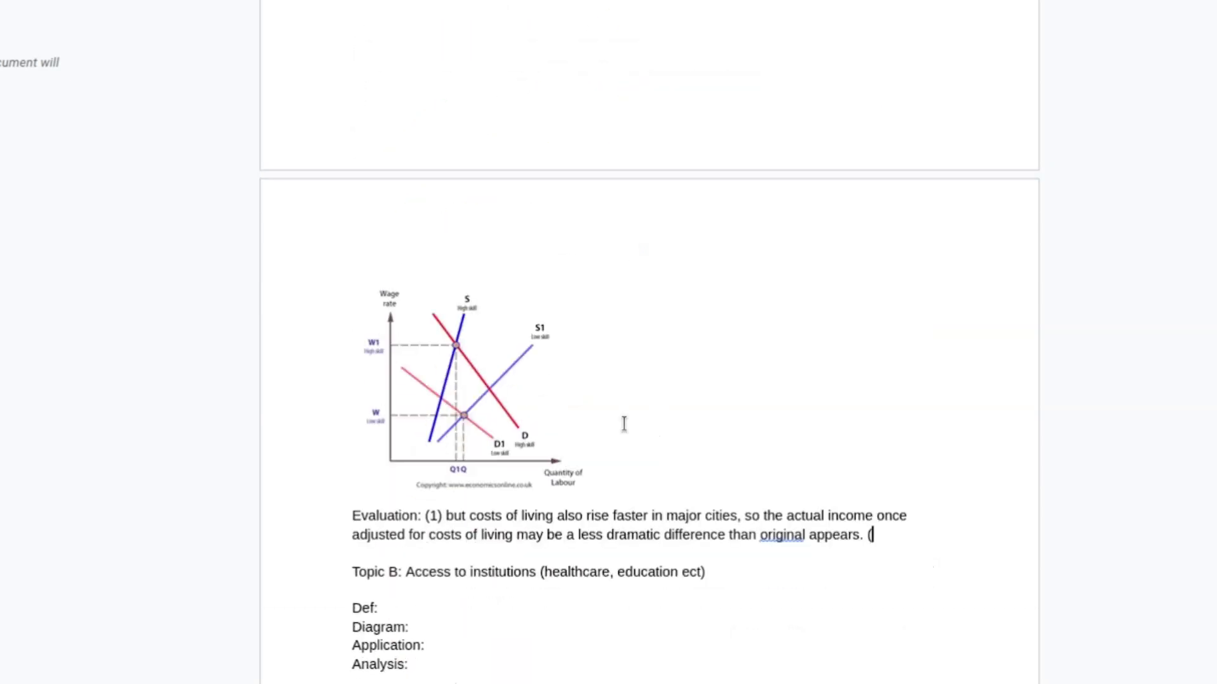
{"action": "type", "text": "2) major cities mig"}
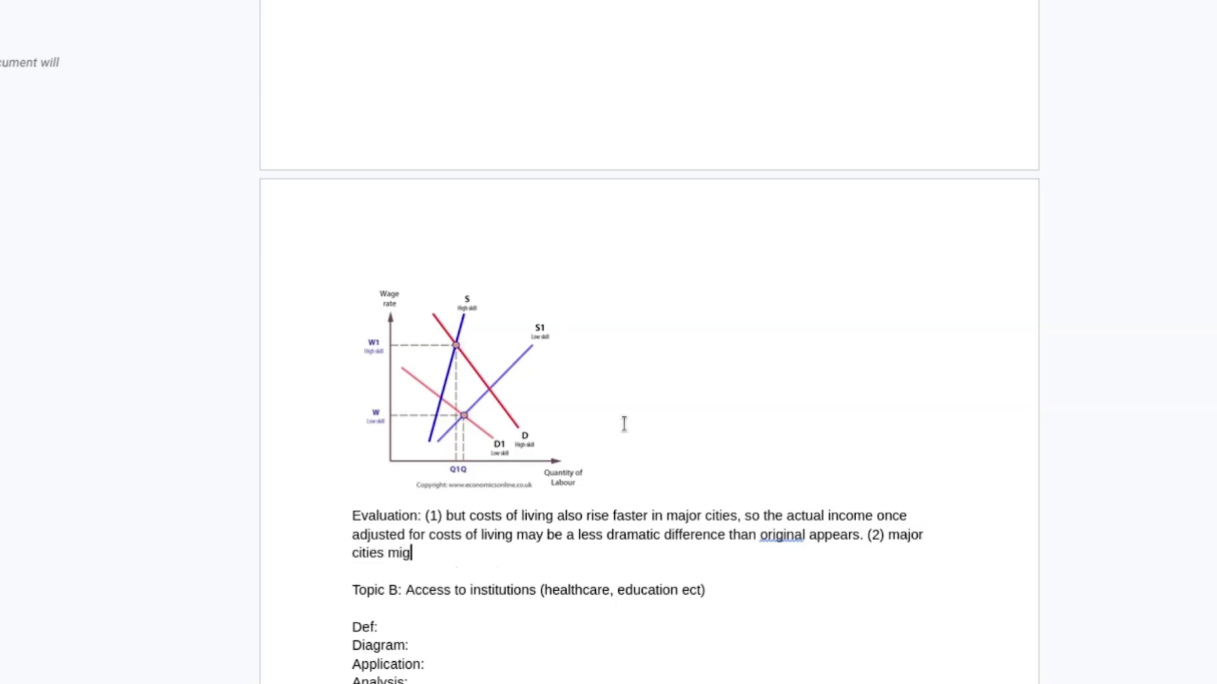
{"action": "type", "text": "ht get a strain on in"}
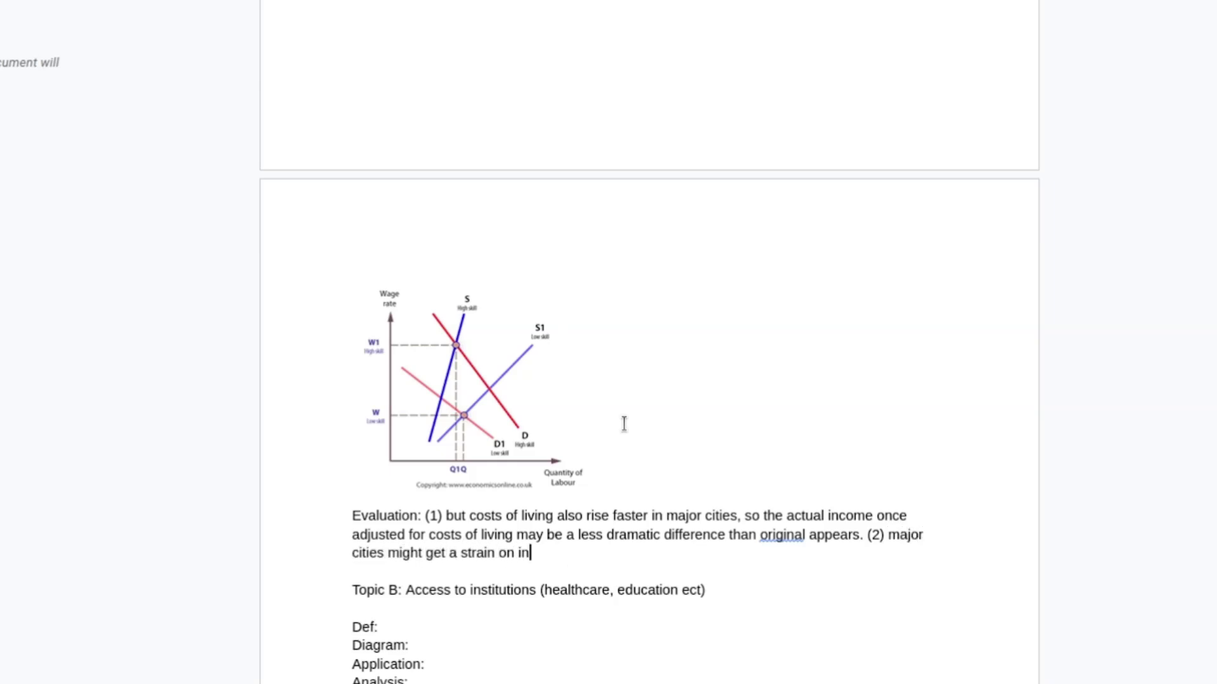
{"action": "type", "text": "frastructure and gov"}
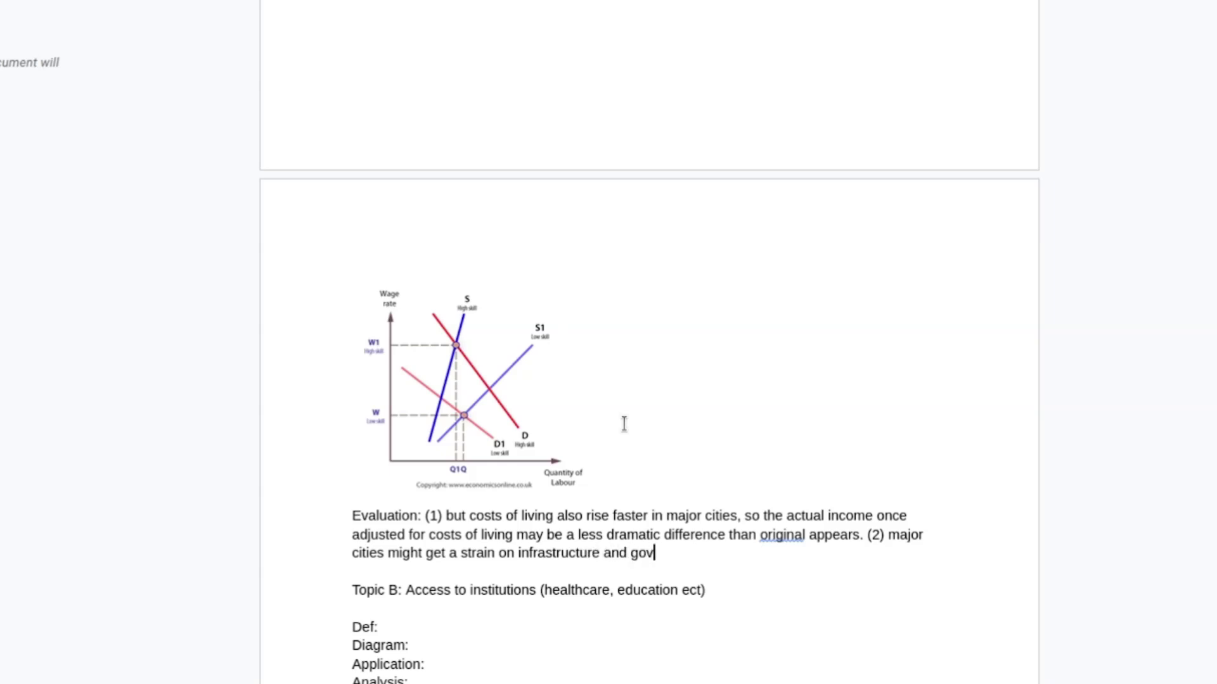
{"action": "type", "text": "ernment resource"}
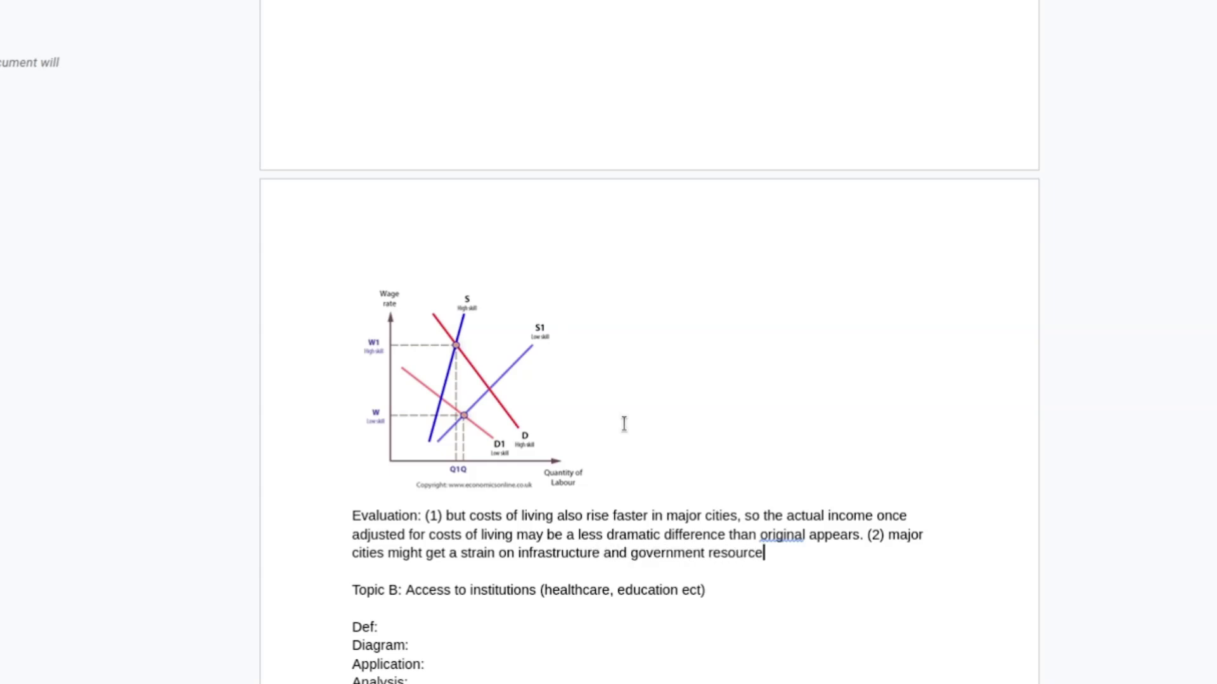
{"action": "type", "text": "s as they grow rapidly."}
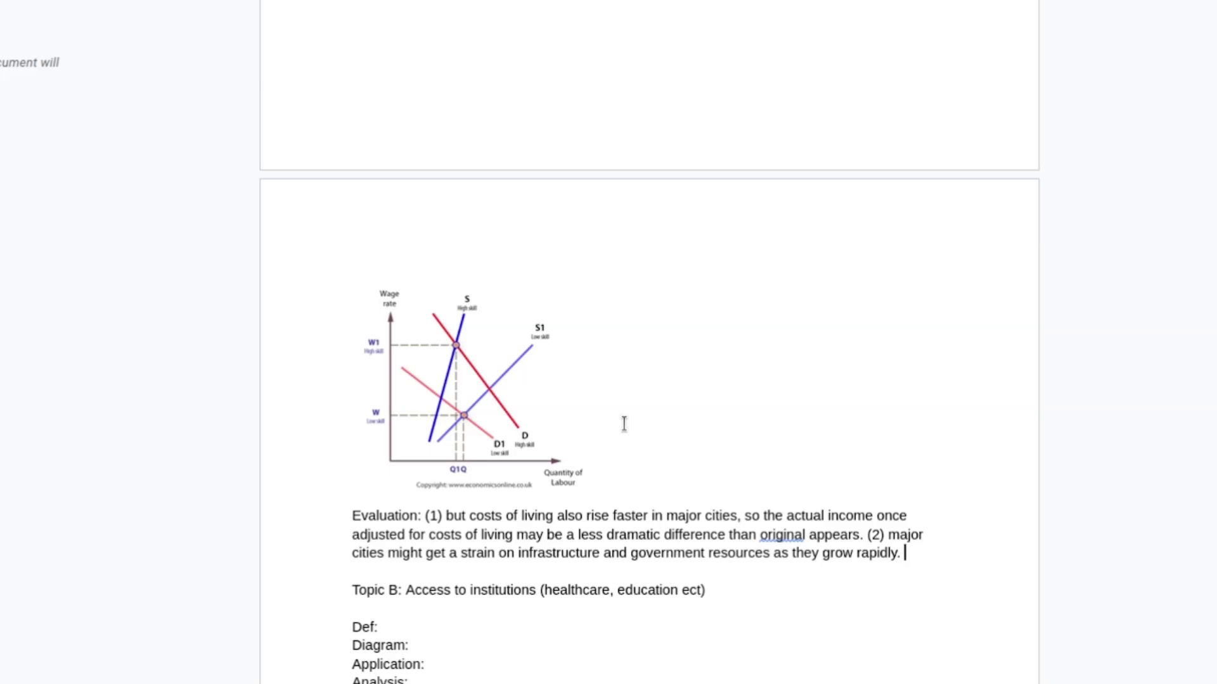
Insert blank space above the Topic B heading.
{"action": "scroll", "coordinate": [624, 423], "scroll_direction": "up", "scroll_amount": 12}
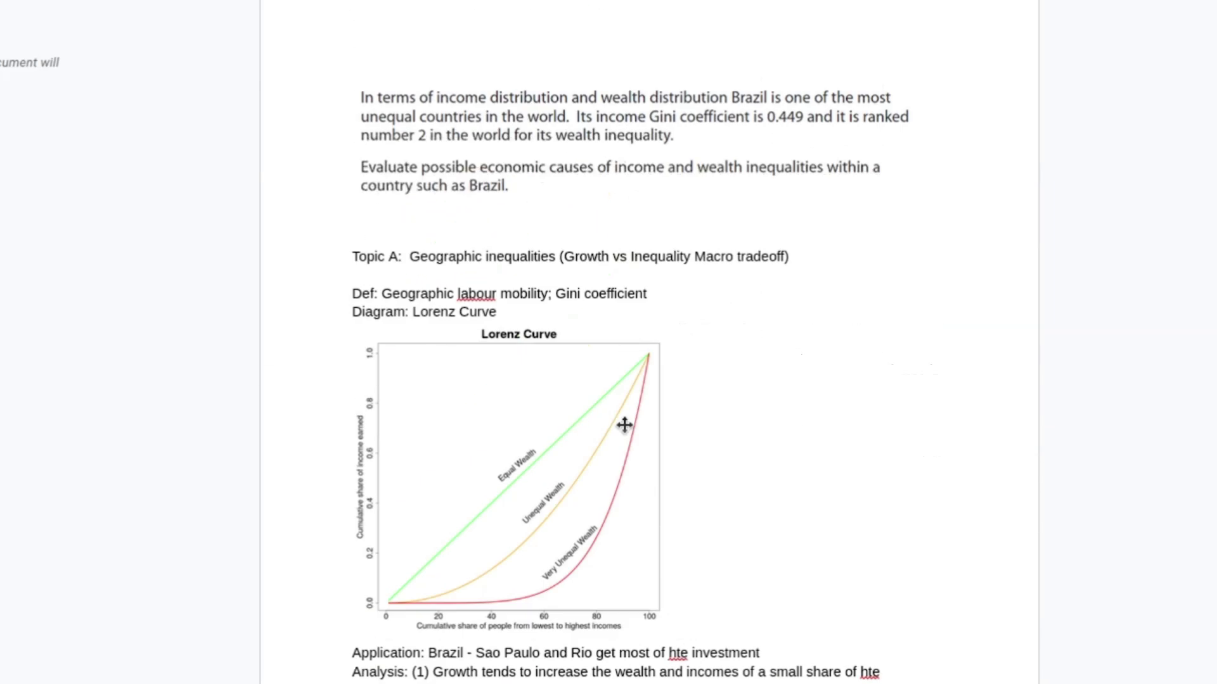
{"action": "scroll", "coordinate": [625, 423], "scroll_direction": "down", "scroll_amount": 15}
{"action": "left_click", "coordinate": [624, 423]}
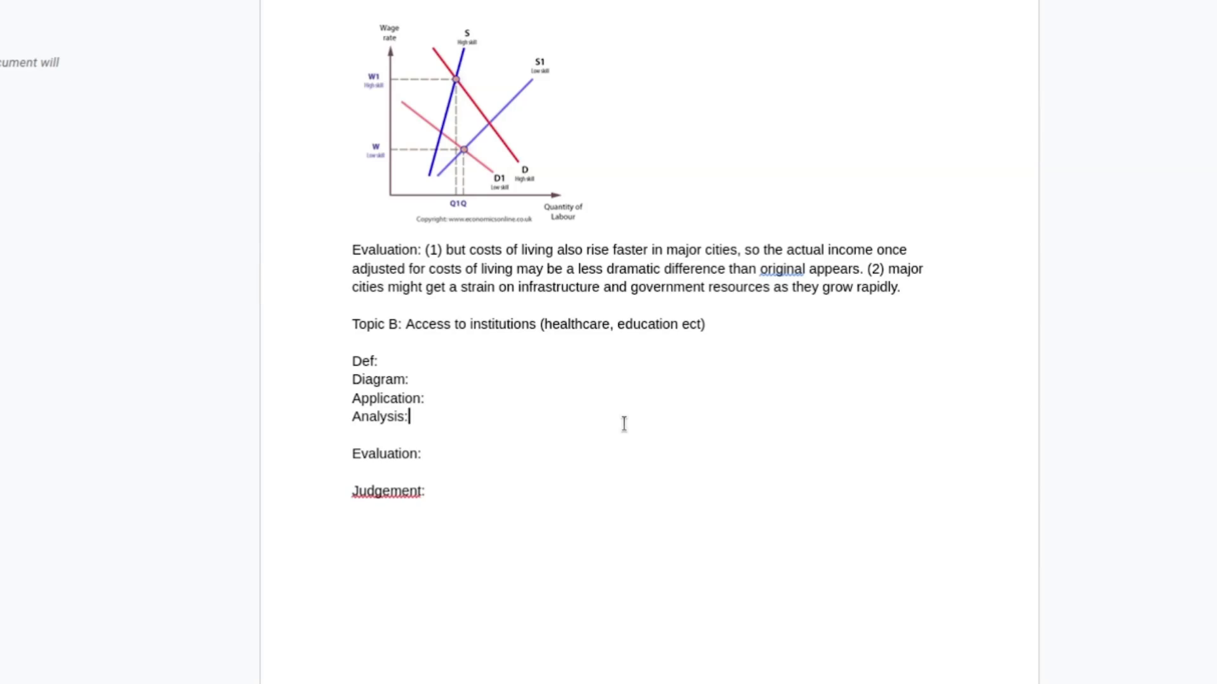
{"action": "scroll", "coordinate": [625, 423], "scroll_direction": "up", "scroll_amount": 7}
{"action": "scroll", "coordinate": [624, 423], "scroll_direction": "down", "scroll_amount": 8}
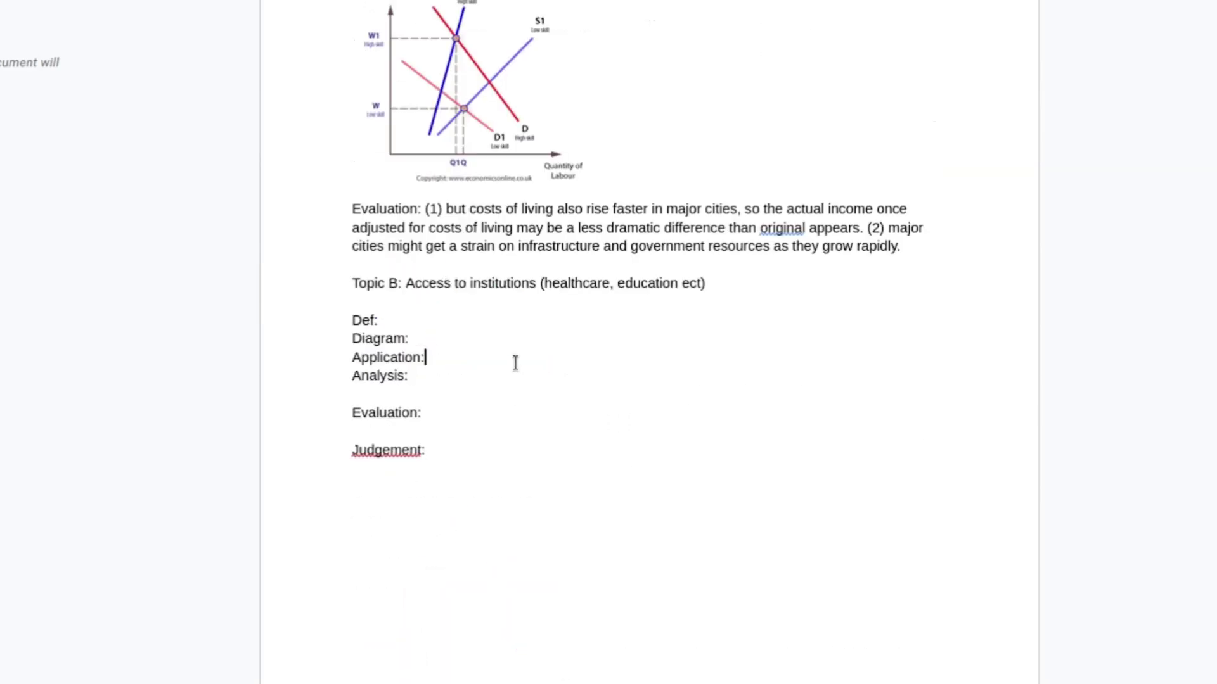
{"action": "left_click", "coordinate": [425, 309]}
{"action": "left_click", "coordinate": [317, 271]}
{"action": "key", "text": "Return"}
{"action": "key", "text": "Return"}
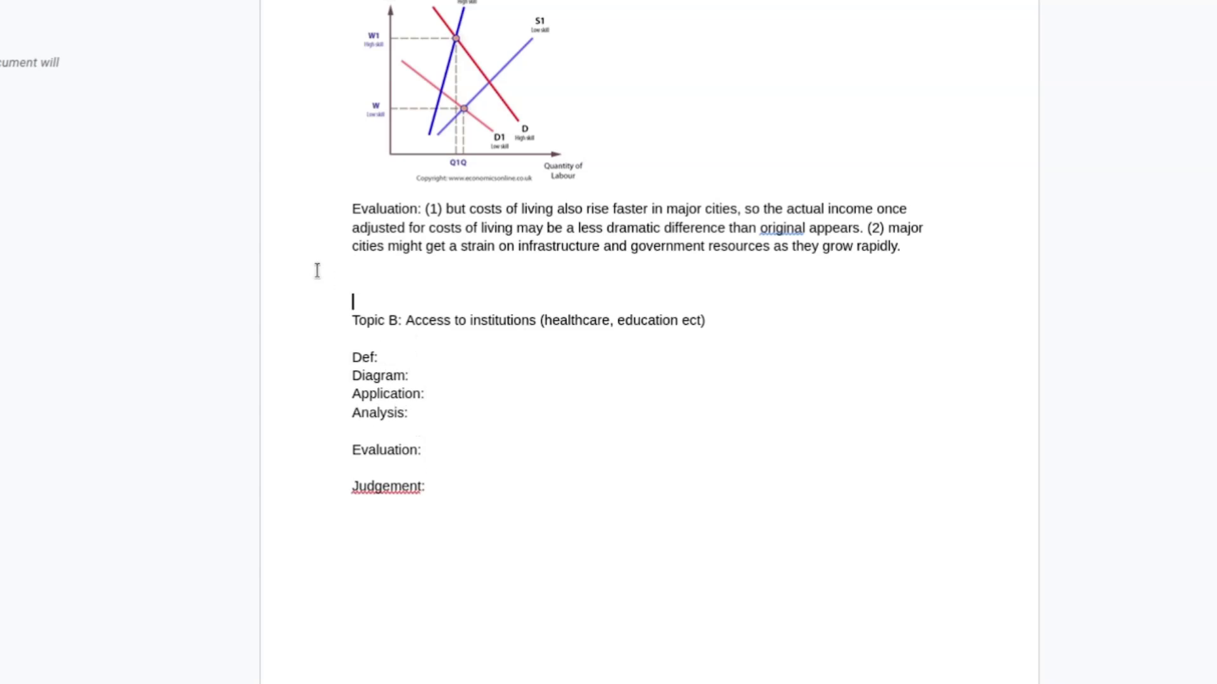
Fill Topic B's Def line with 'HDI, Measures of standard of living.'.
{"action": "key", "text": "Down"}
{"action": "key", "text": "Down"}
{"action": "key", "text": "Down"}
{"action": "key", "text": "End"}
{"action": "type", "text": "HDI,"}
{"action": "type", "text": "Measures o"}
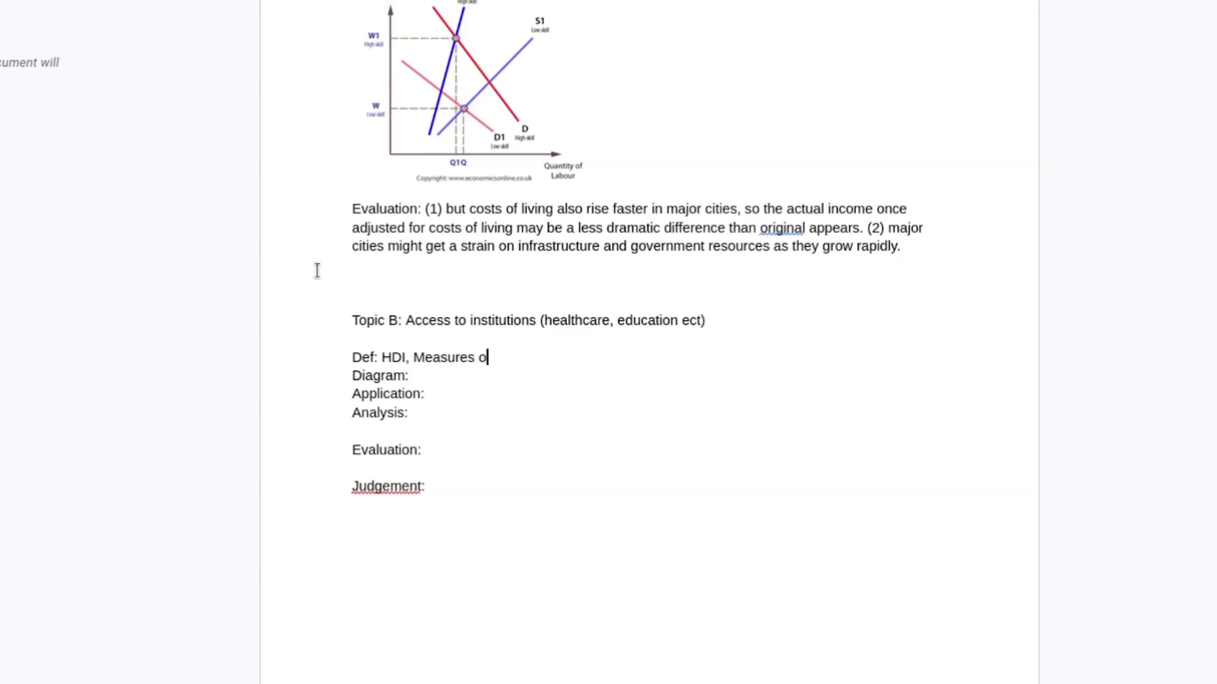
{"action": "type", "text": "f standard ou"}
{"action": "key", "text": "BackSpace"}
{"action": "type", "text": "f livi"}
{"action": "key", "text": "BackSpace"}
{"action": "key", "text": "BackSpace"}
{"action": "key", "text": "BackSpace"}
{"action": "type", "text": "iving."}
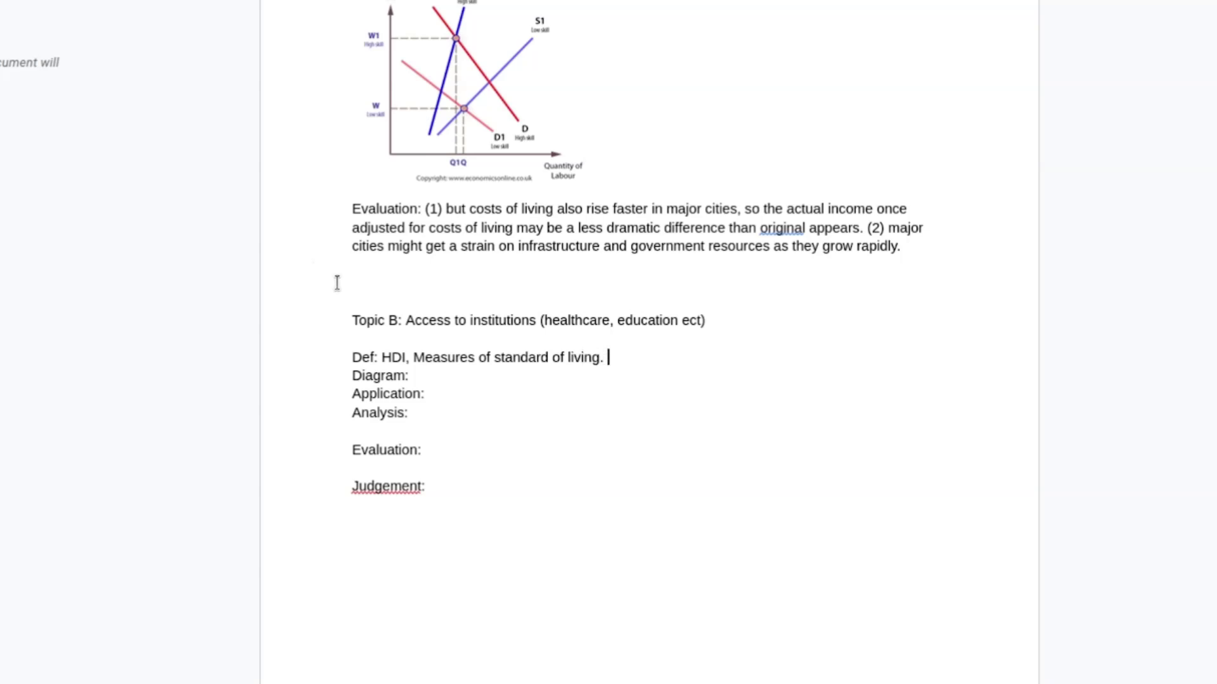
{"action": "left_click", "coordinate": [486, 392]}
Add 'shifts in LRAS with increase in investment in education and healthcare.' to Topic B's Diagram line.
{"action": "key", "text": "Down"}
{"action": "key", "text": "Up"}
{"action": "type", "text": "shifts in LRAS with increase in investment in education and health."}
{"action": "key", "text": "BackSpace"}
{"action": "key", "text": "BackSpace"}
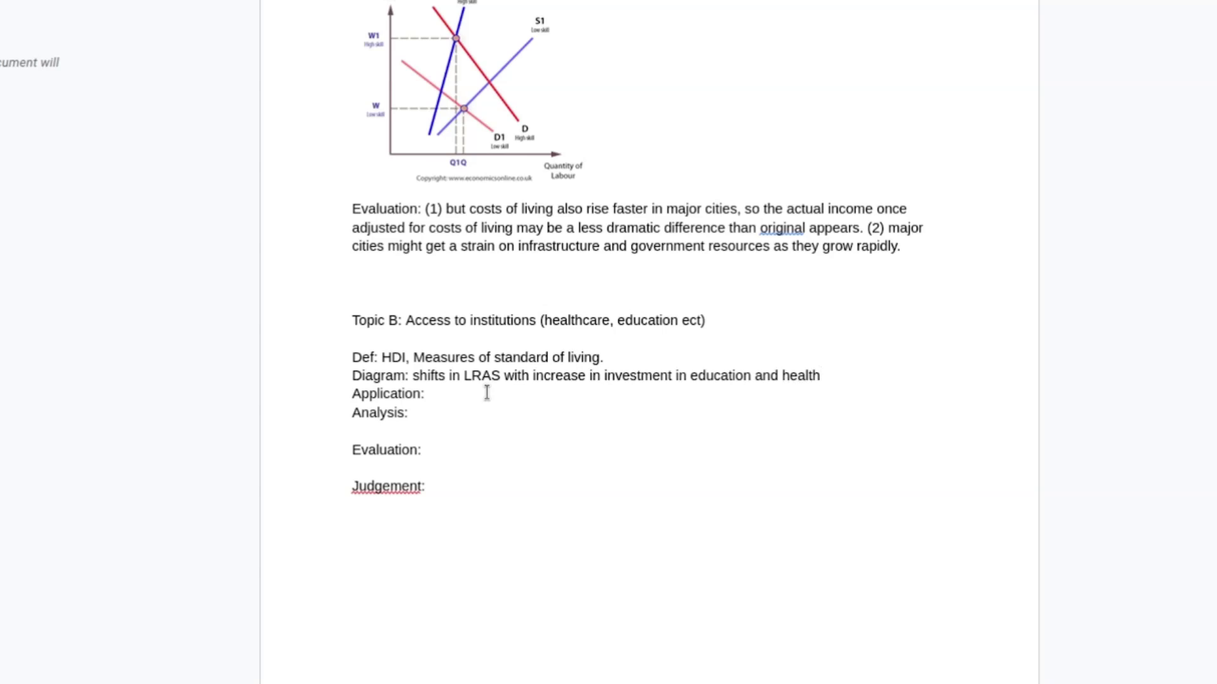
{"action": "type", "text": "care."}
Write Topic B's Application: lack of education and healthcare access in Brazil's Amazon region.
{"action": "key", "text": "Down"}
{"action": "key", "text": "Down"}
{"action": "key", "text": "Up"}
{"action": "scroll", "coordinate": [487, 393], "scroll_direction": "up", "scroll_amount": 15}
{"action": "scroll", "coordinate": [486, 394], "scroll_direction": "down", "scroll_amount": 10}
{"action": "scroll", "coordinate": [487, 394], "scroll_direction": "down", "scroll_amount": 5}
{"action": "scroll", "coordinate": [486, 394], "scroll_direction": "up", "scroll_amount": 10}
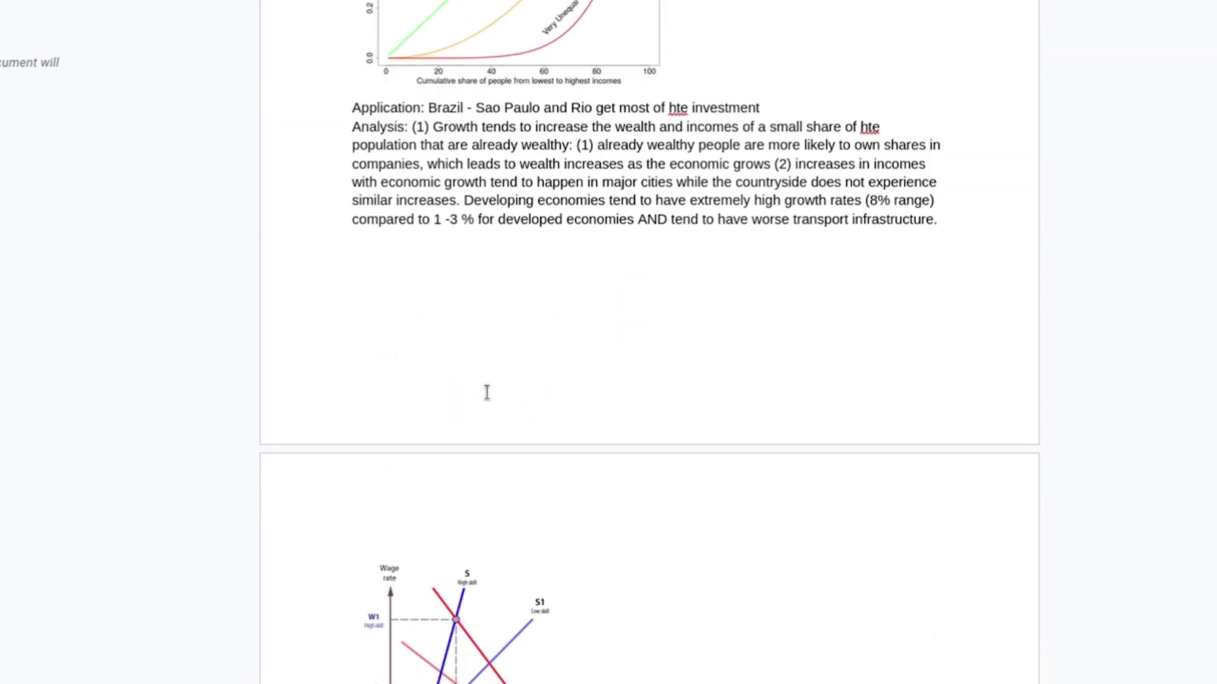
{"action": "scroll", "coordinate": [487, 394], "scroll_direction": "up", "scroll_amount": 8}
{"action": "scroll", "coordinate": [487, 394], "scroll_direction": "down", "scroll_amount": 16}
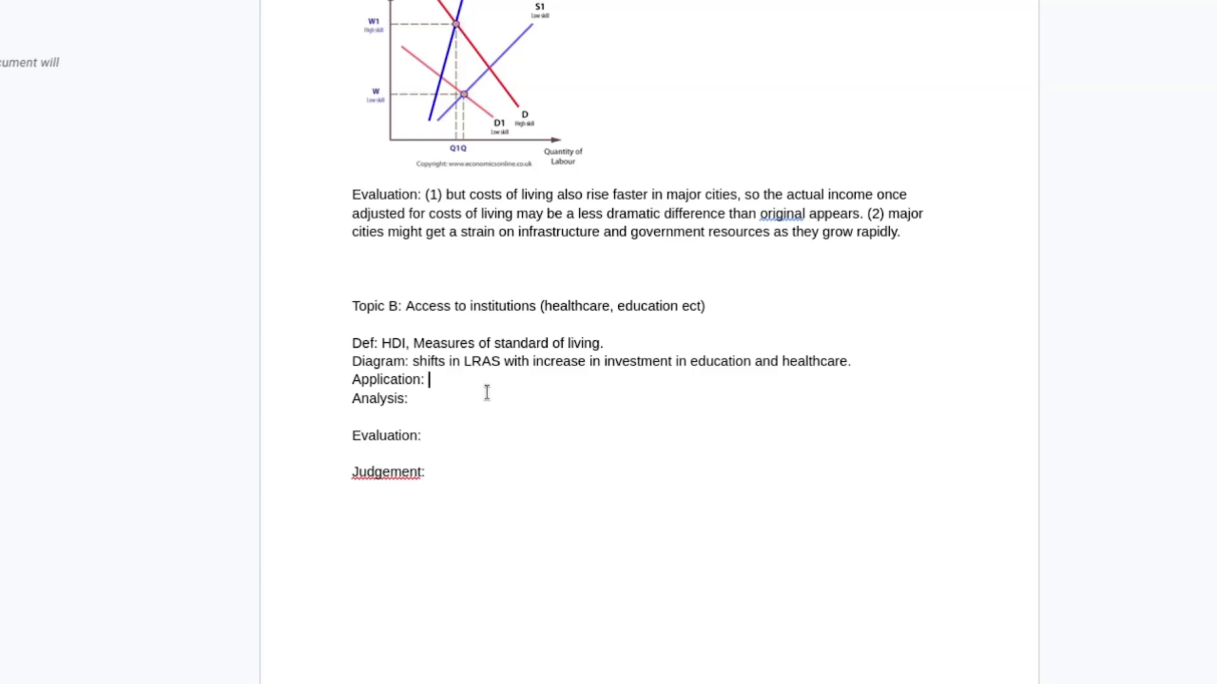
{"action": "type", "text": "Lack of education in the Amazon "}
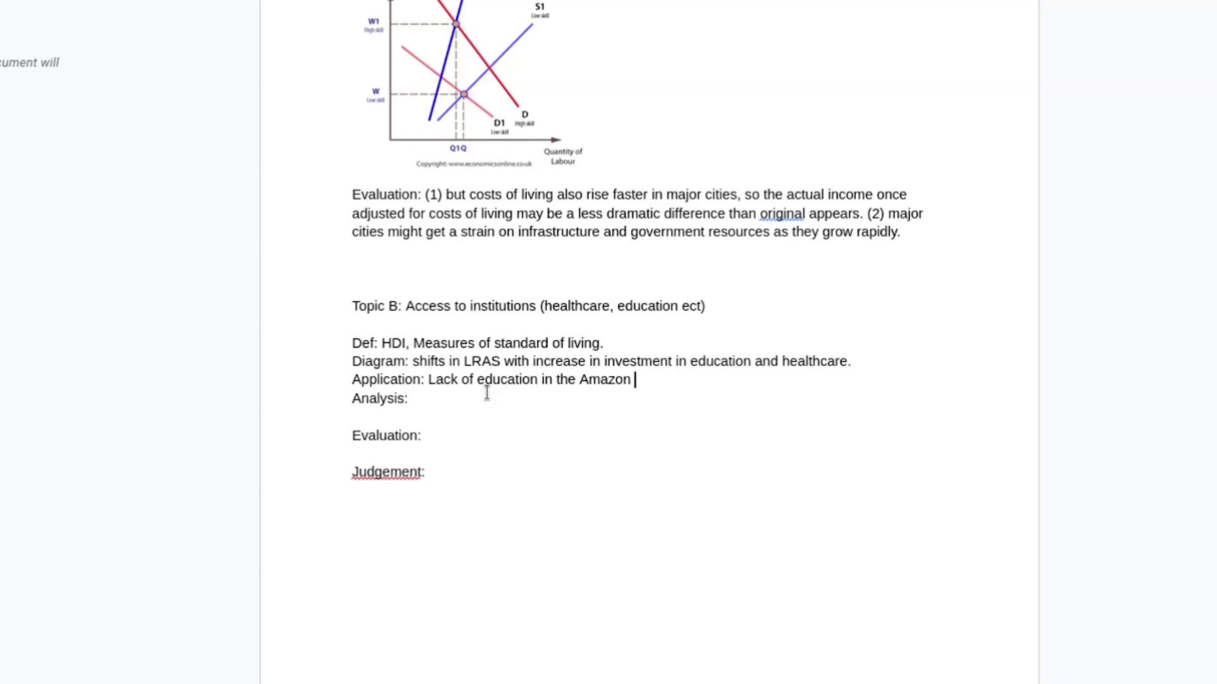
{"action": "type", "text": "region of Braz"}
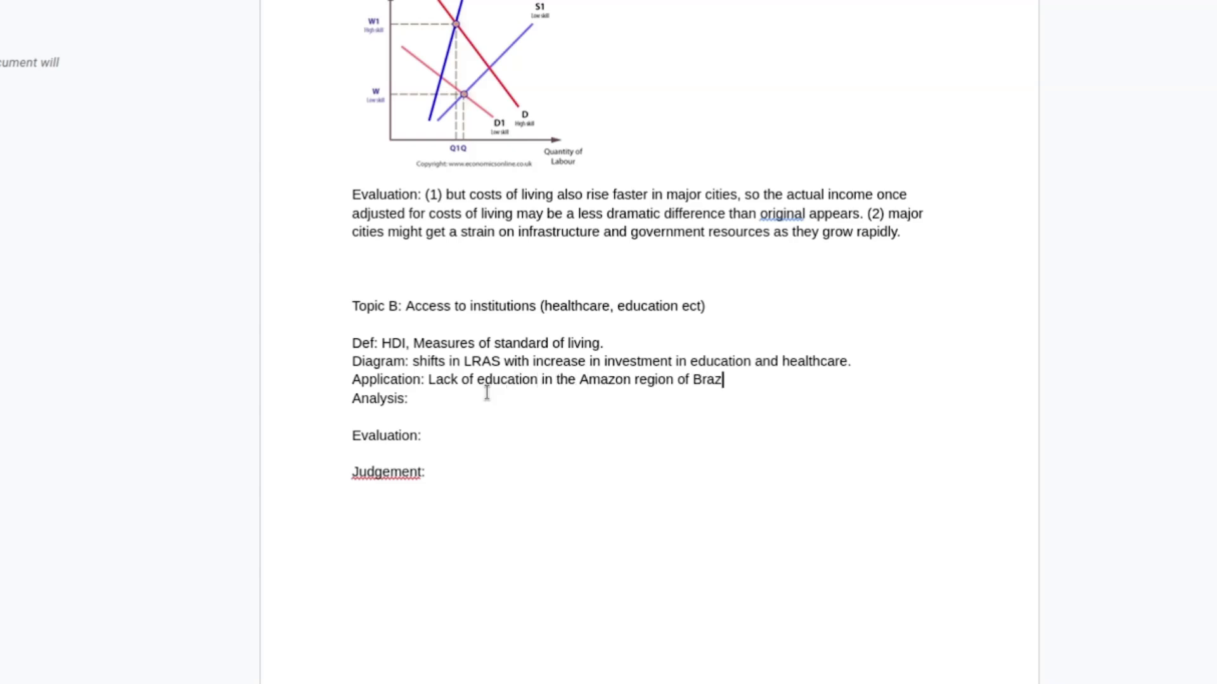
{"action": "type", "text": "il, lack of access "}
{"action": "type", "text": "to healthcare."}
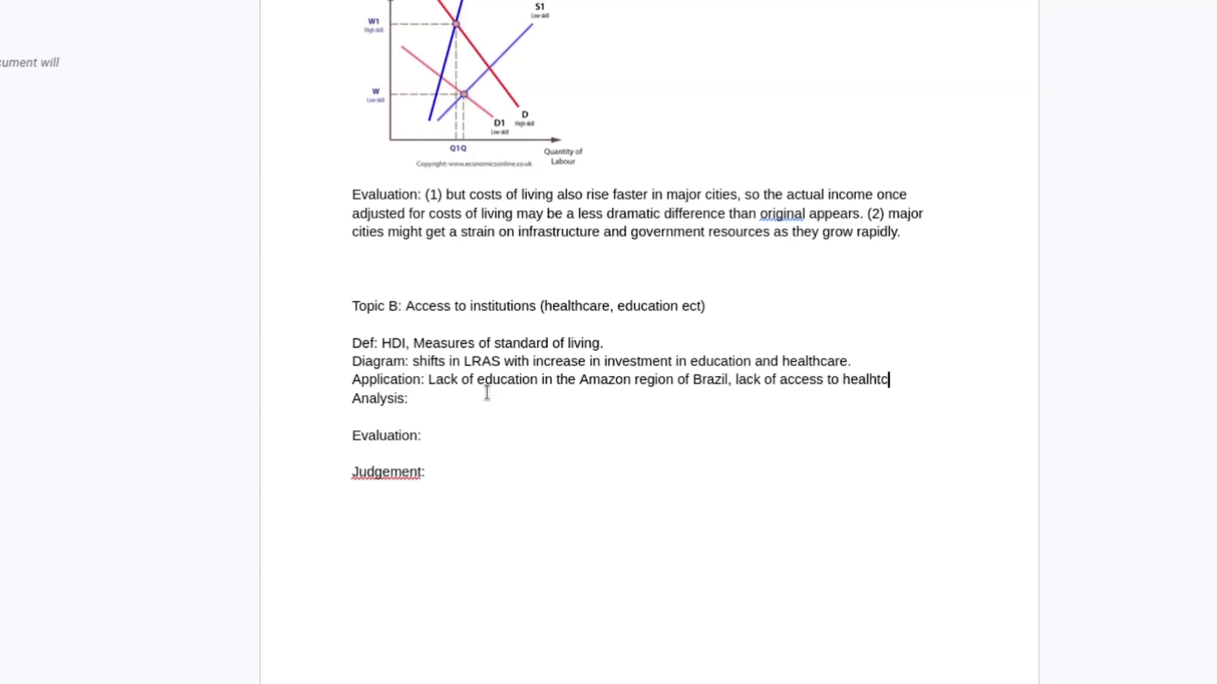
Write Analysis point (1): low government spending on education and healthcare means a smaller safety net.
{"action": "key", "text": "Down"}
{"action": "type", "text": "(1) one reason why incomes may not increase for "}
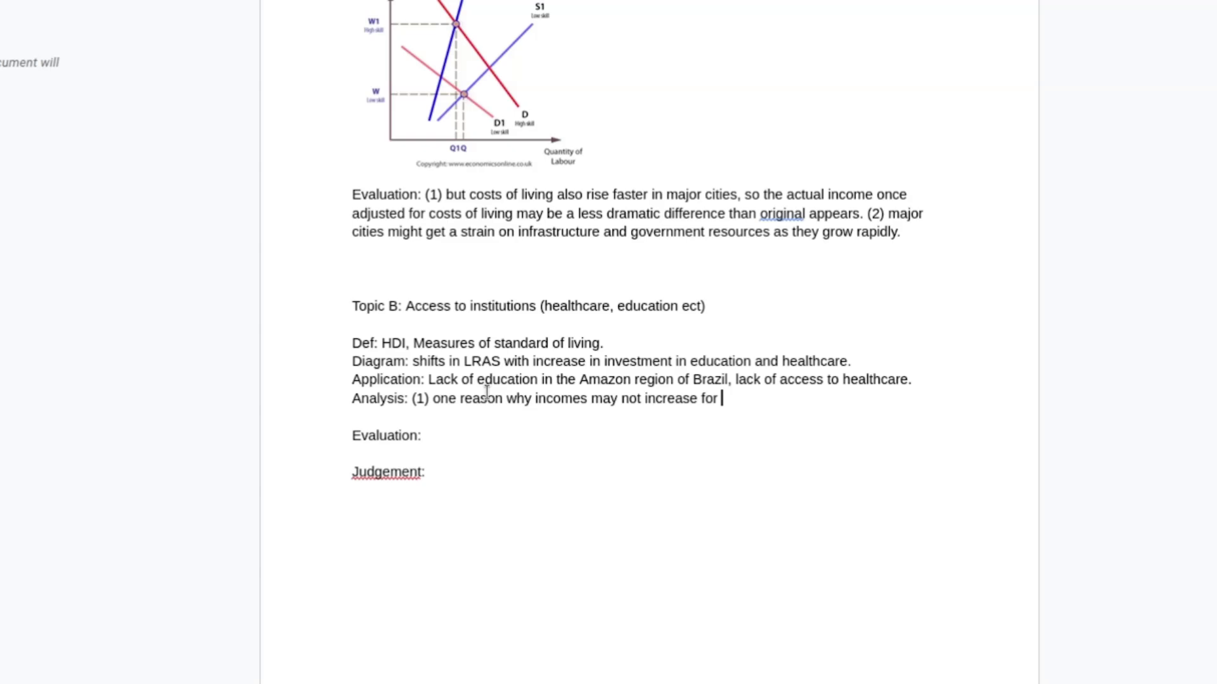
{"action": "type", "text": "low income families"}
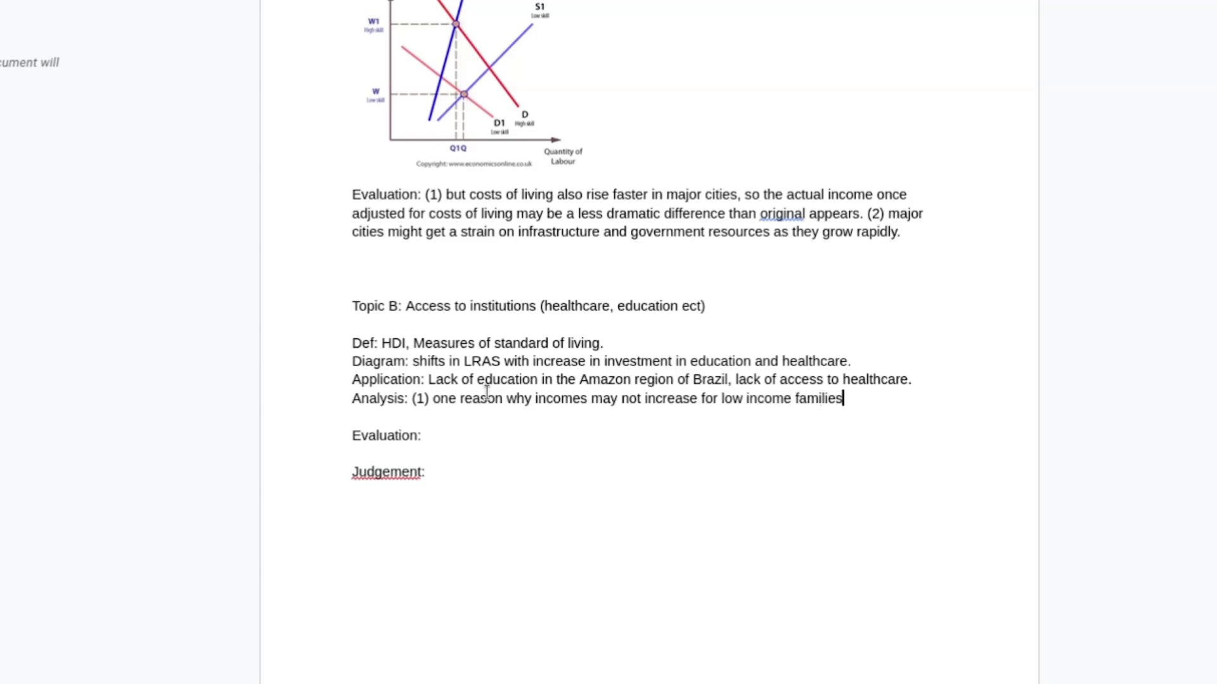
{"action": "type", "text": " is the lack of govern"}
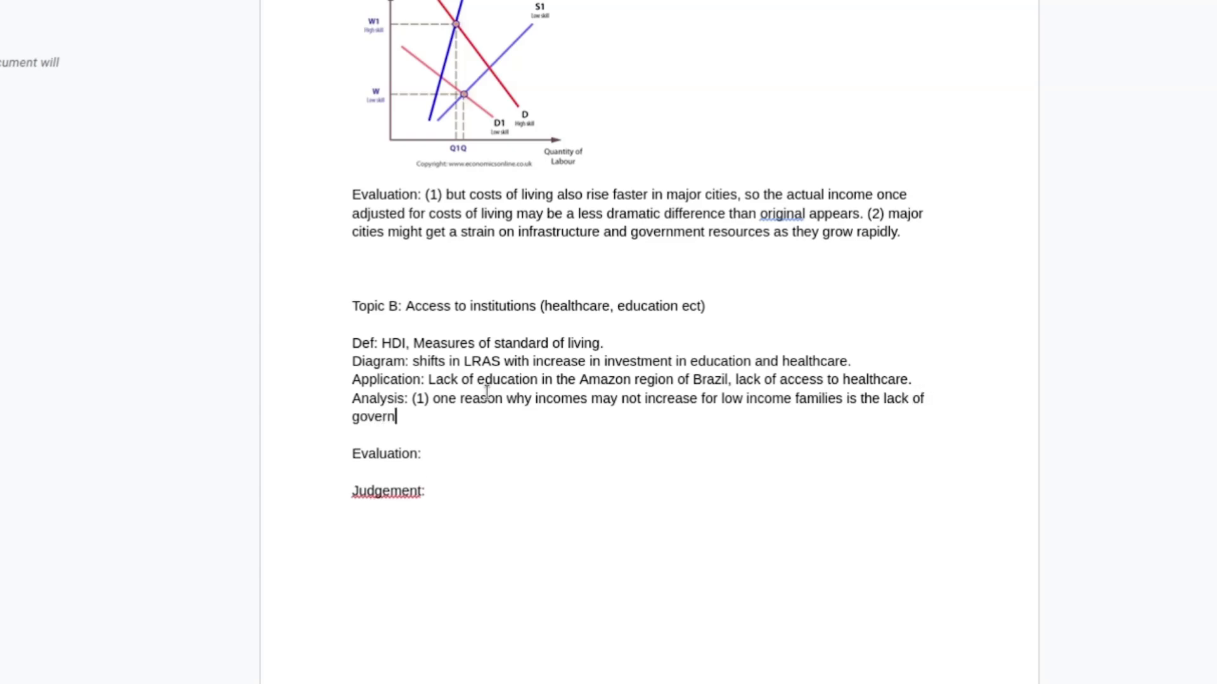
{"action": "type", "text": "ment spending on "}
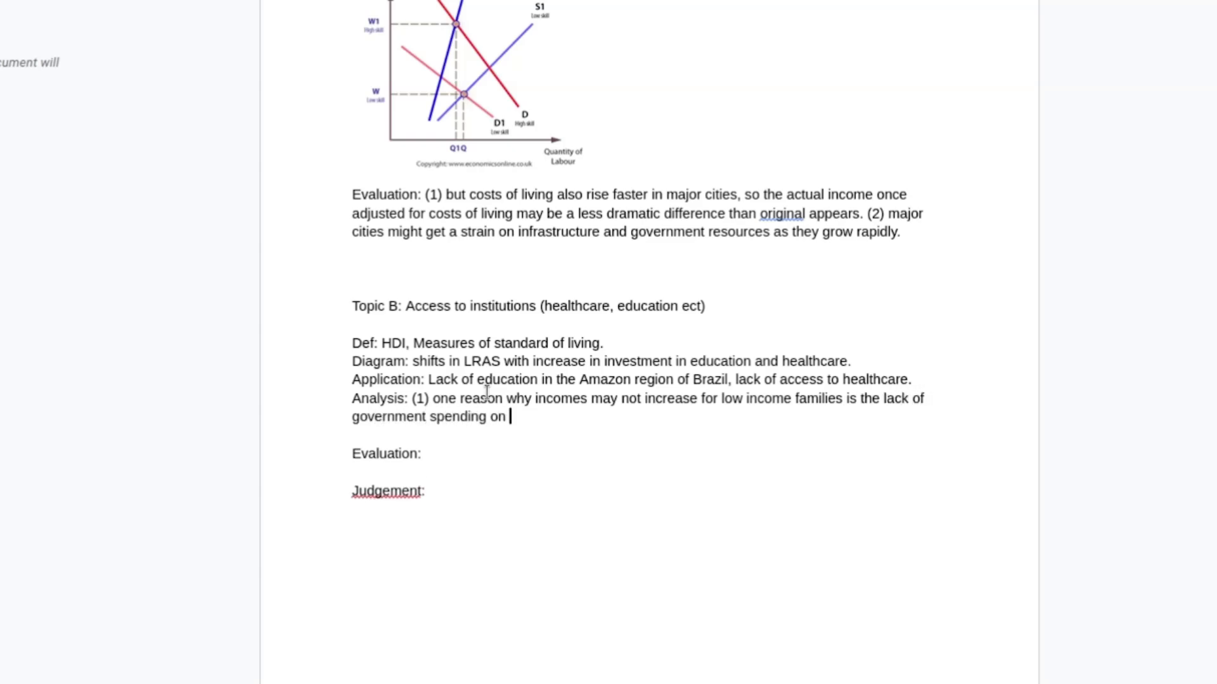
{"action": "type", "text": "education and healthcar"}
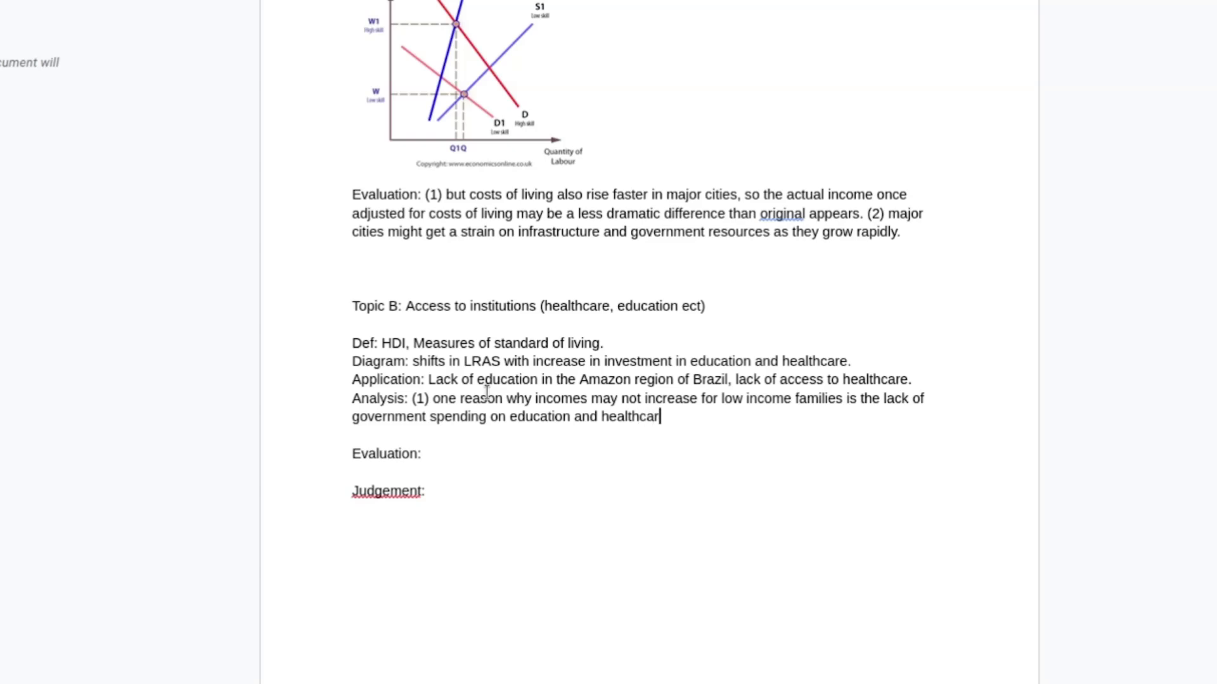
{"action": "type", "text": "e -> n"}
{"action": "type", "text": "o safety net "}
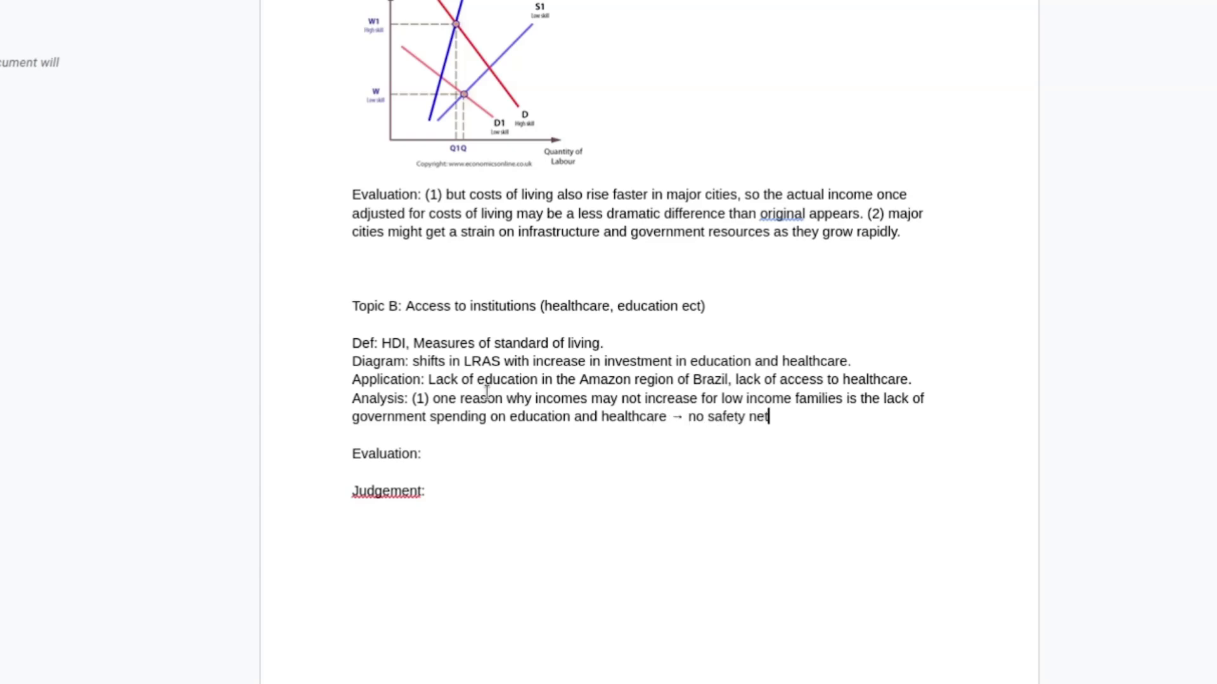
{"action": "type", "text": "compared to deve"}
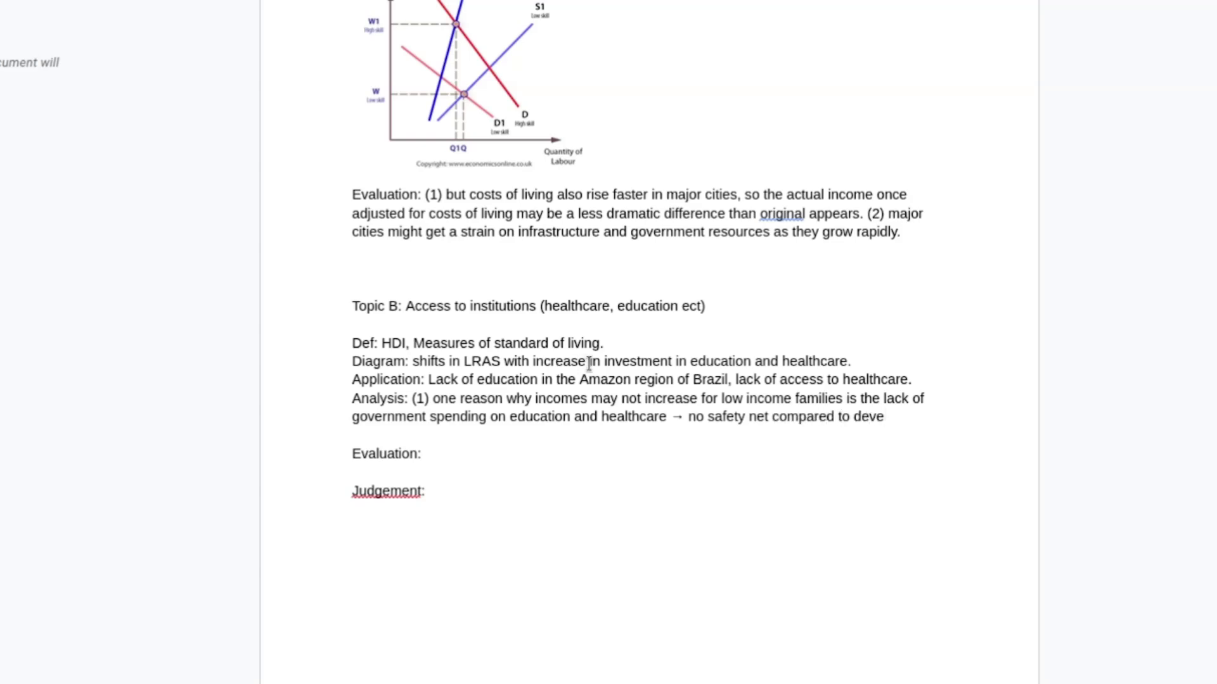
{"action": "left_click", "coordinate": [705, 411]}
{"action": "key", "text": "BackSpace"}
{"action": "key", "text": "BackSpace"}
{"action": "key", "text": "BackSpace"}
{"action": "type", "text": "a smaller"}
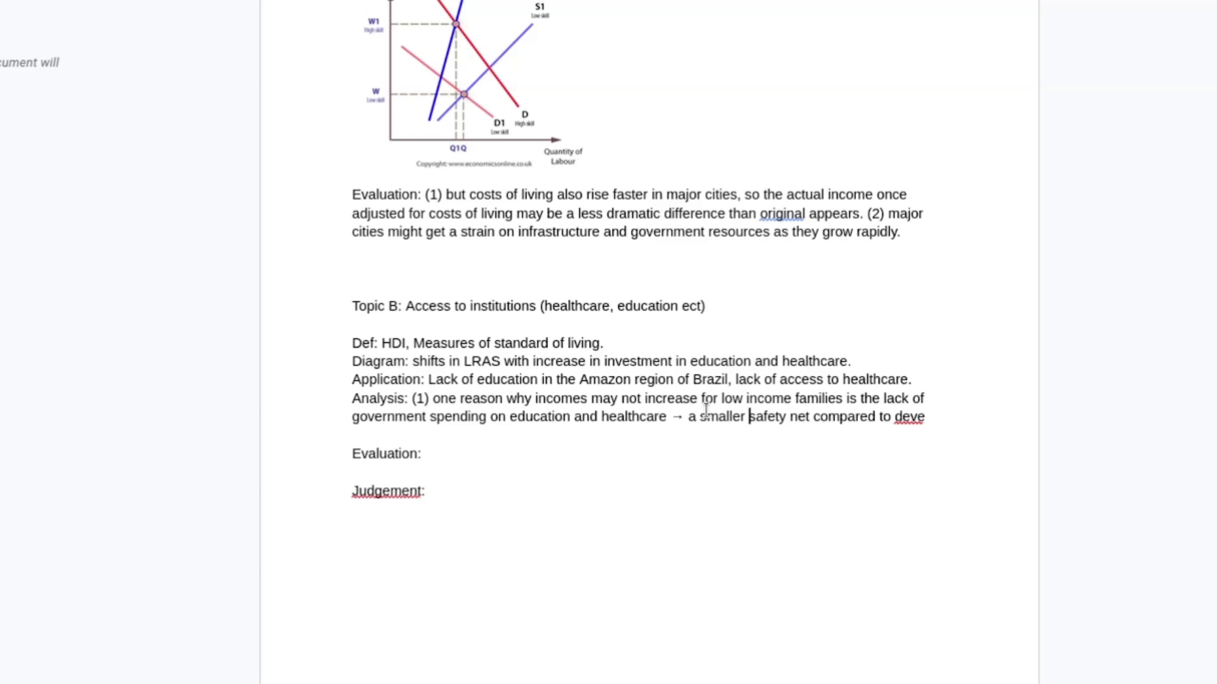
Extend the Analysis with lower labour occupational mobility and worse life expectancy and literacy measures.
{"action": "key", "text": "Right"}
{"action": "key", "text": "Right"}
{"action": "key", "text": "Right"}
{"action": "key", "text": "Right"}
{"action": "key", "text": "Right"}
{"action": "key", "text": "Right"}
{"action": "key", "text": "Right"}
{"action": "key", "text": "Right"}
{"action": "key", "text": "Right"}
{"action": "key", "text": "Right"}
{"action": "key", "text": "Right"}
{"action": "key", "text": "Right"}
{"action": "key", "text": "Right"}
{"action": "key", "text": "Right"}
{"action": "key", "text": "Right"}
{"action": "key", "text": "Right"}
{"action": "key", "text": "Right"}
{"action": "key", "text": "Right"}
{"action": "key", "text": "Right"}
{"action": "key", "text": "Right"}
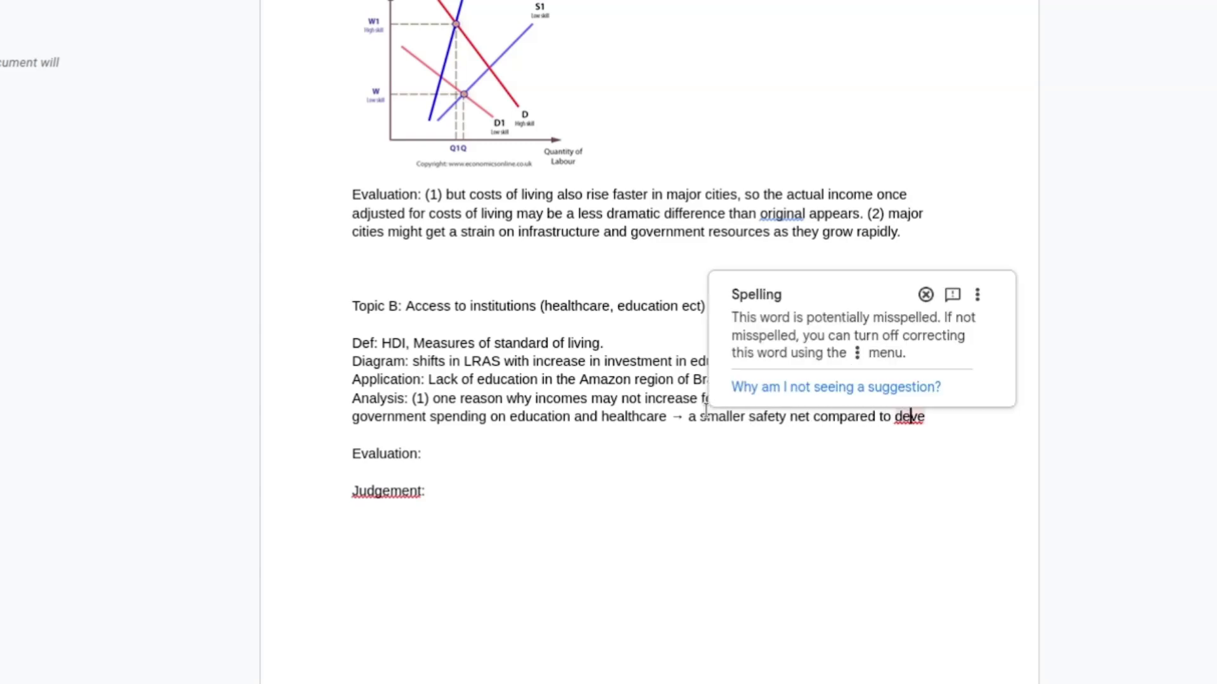
{"action": "key", "text": "Right"}
{"action": "key", "text": "Right"}
{"action": "type", "text": "lope"}
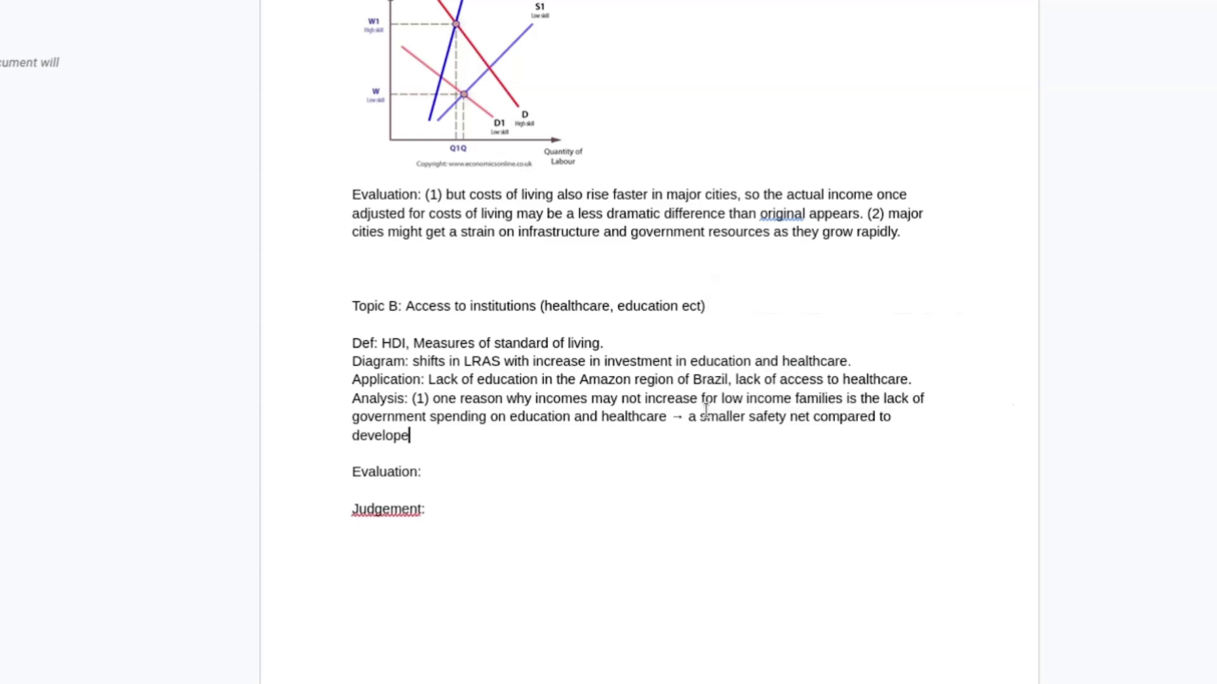
{"action": "type", "text": "d economies -> low"}
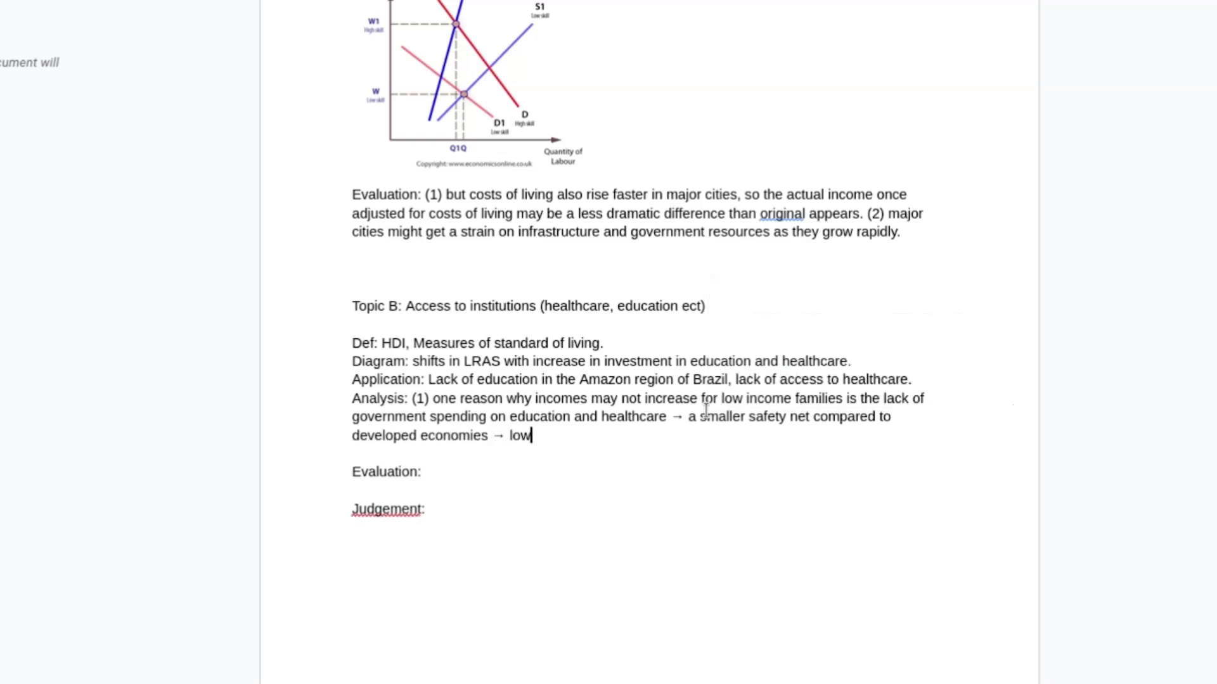
{"action": "type", "text": "er labour mobility,"}
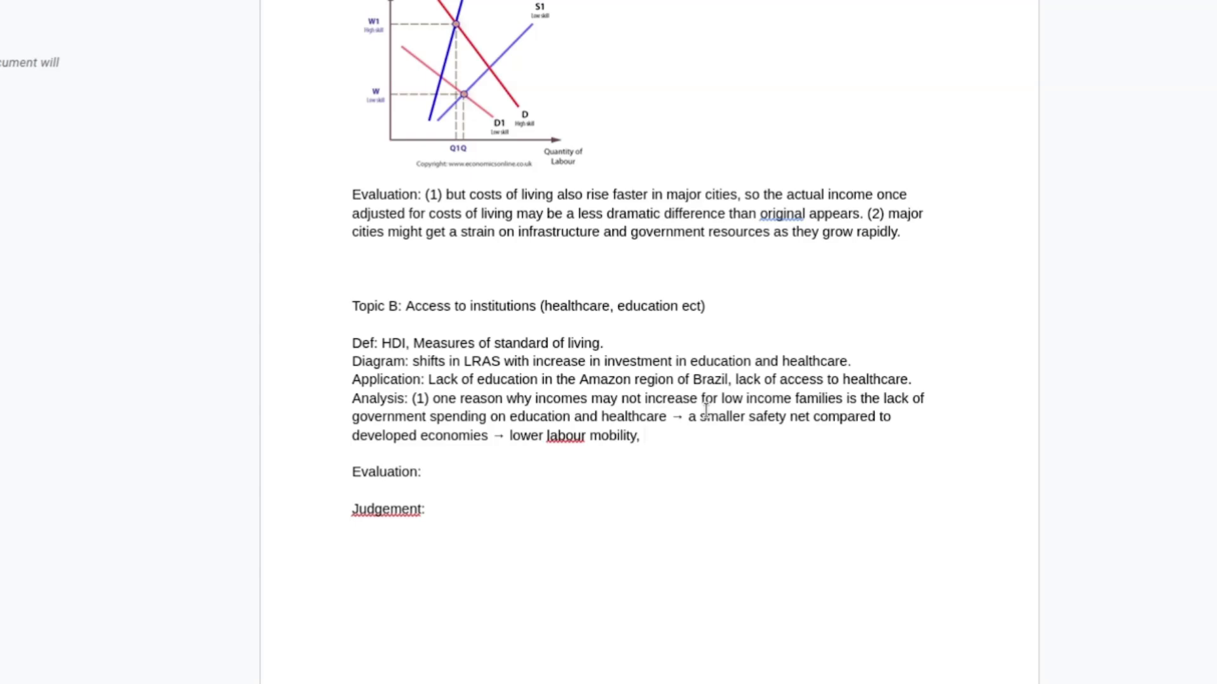
{"action": "key", "text": "Left"}
{"action": "key", "text": "Left"}
{"action": "key", "text": "Left"}
{"action": "key", "text": "Left"}
{"action": "key", "text": "Left"}
{"action": "key", "text": "Left"}
{"action": "key", "text": "Left"}
{"action": "key", "text": "Left"}
{"action": "key", "text": "Left"}
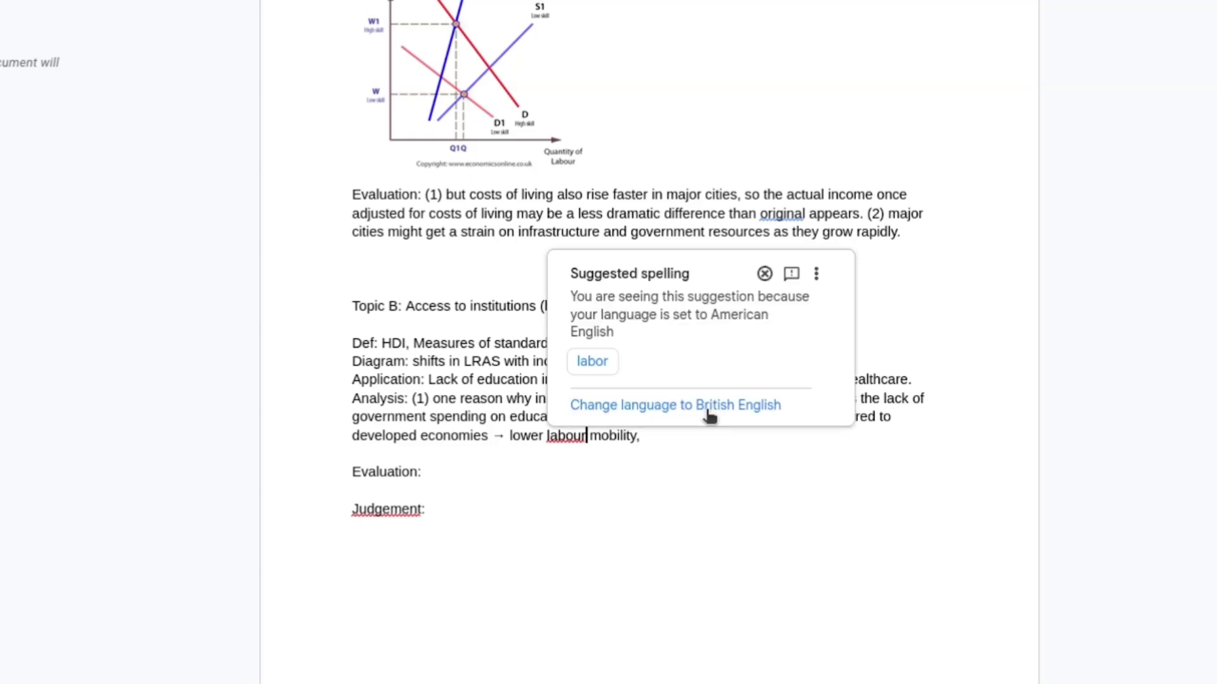
{"action": "type", "text": "occupational"}
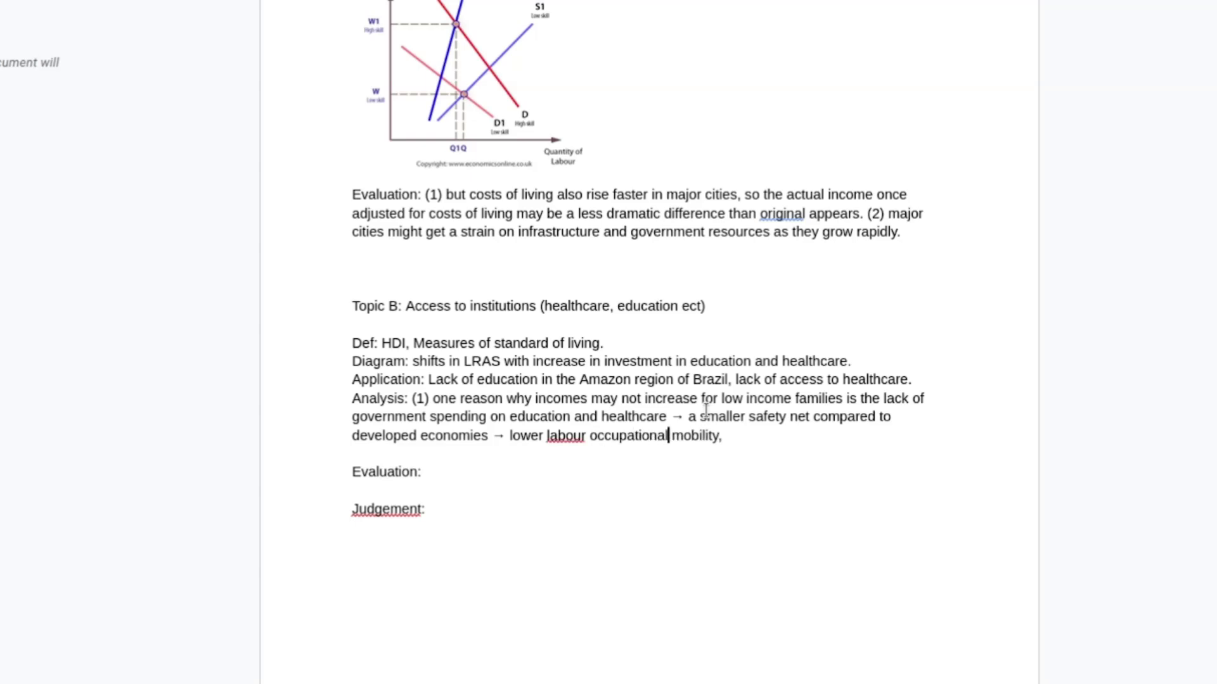
{"action": "key", "text": "Right"}
{"action": "key", "text": "Right"}
{"action": "key", "text": "Right"}
{"action": "key", "text": "Right"}
{"action": "key", "text": "Right"}
{"action": "key", "text": "Right"}
{"action": "key", "text": "Right"}
{"action": "key", "text": "Right"}
{"action": "key", "text": "Right"}
{"action": "type", "text": "and worse mean"}
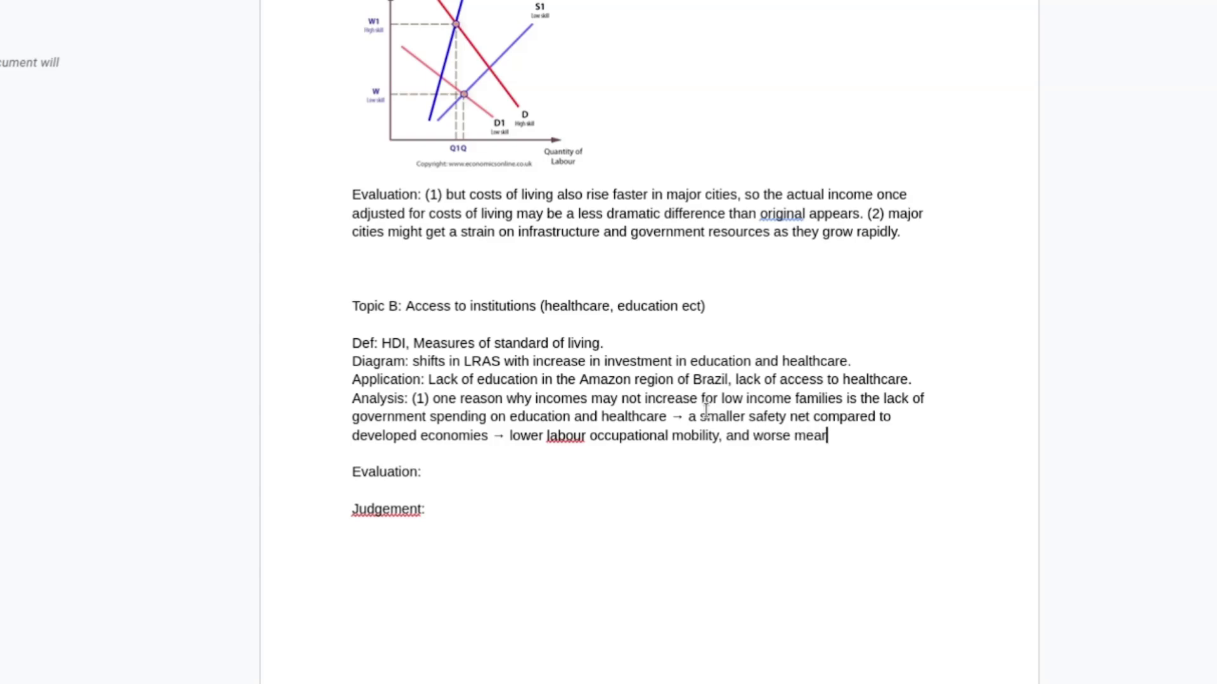
{"action": "key", "text": "BackSpace"}
{"action": "type", "text": "sures in terms of "}
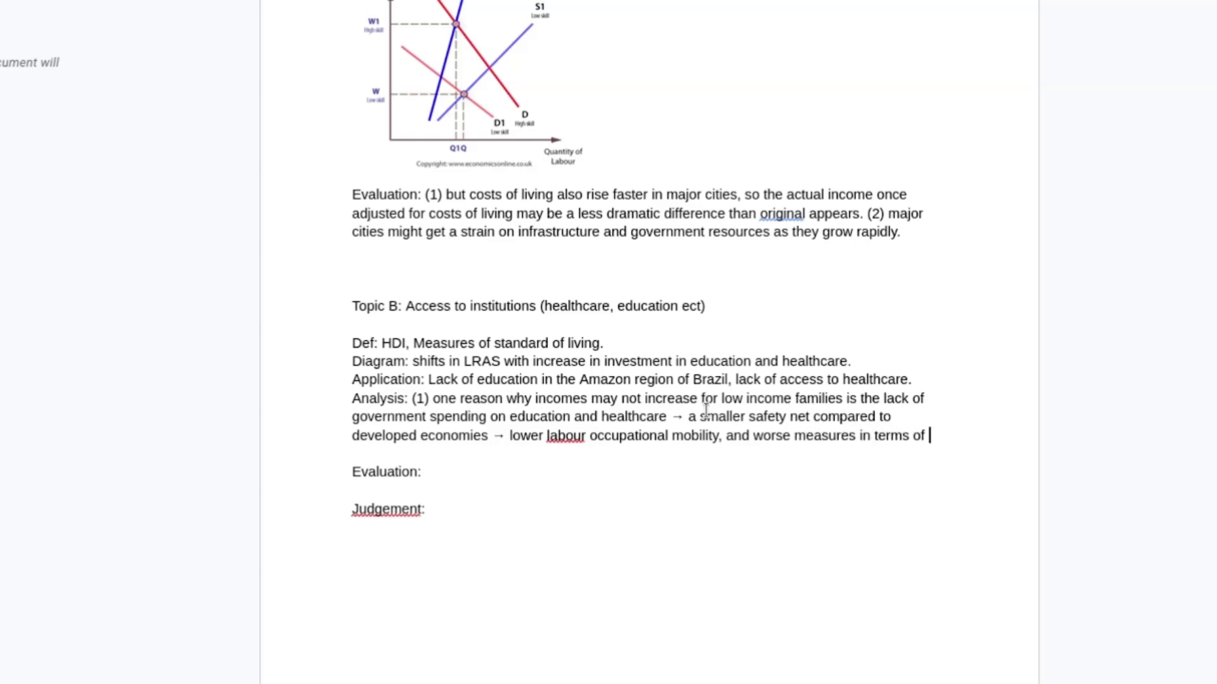
{"action": "type", "text": "life expe"}
{"action": "type", "text": "ctancy, litera"}
{"action": "type", "text": "cy, ect."}
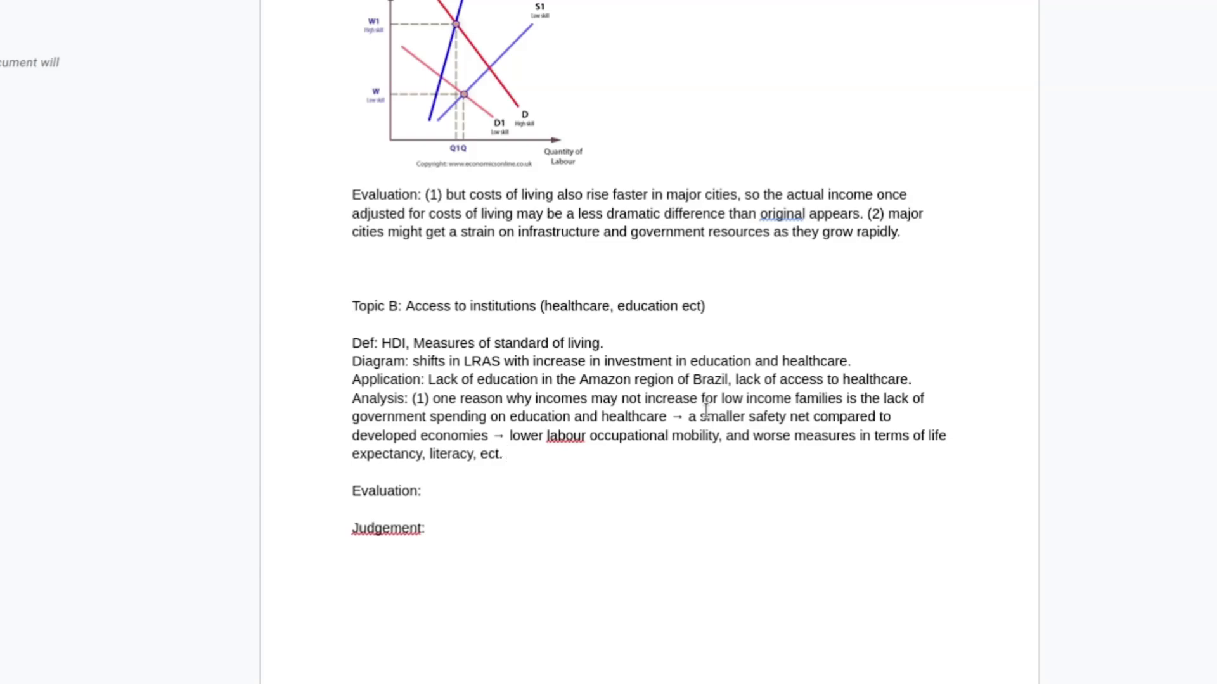
{"action": "scroll", "coordinate": [706, 411], "scroll_direction": "up", "scroll_amount": 15}
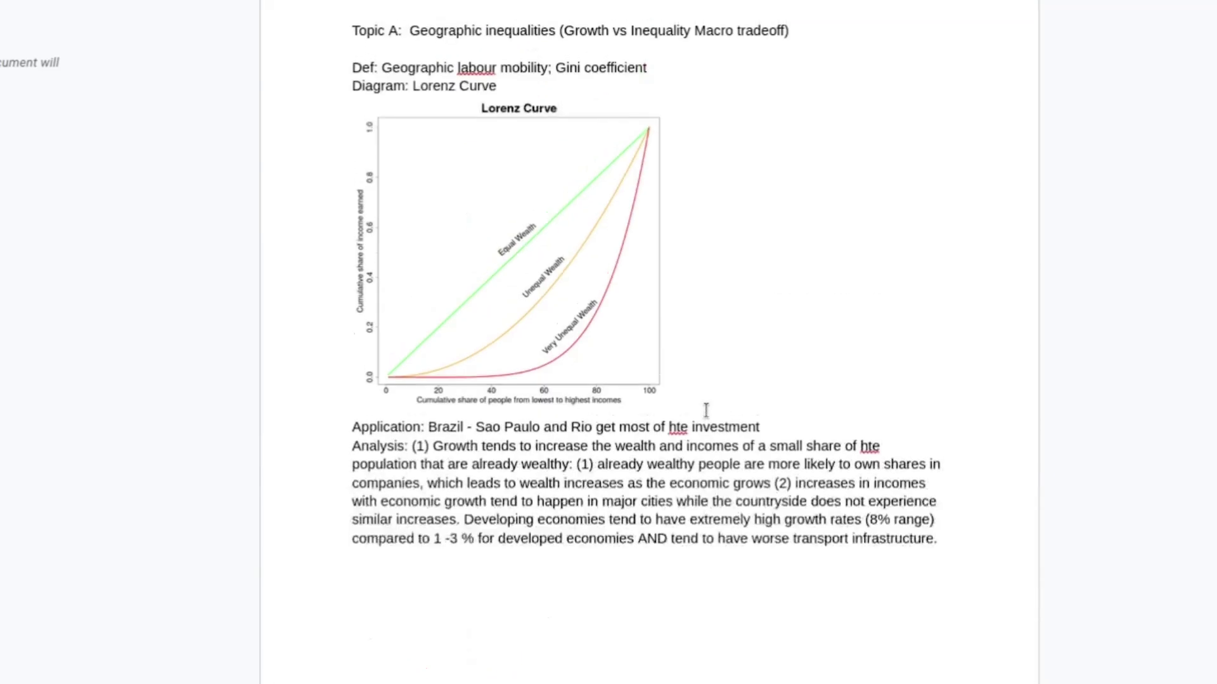
{"action": "scroll", "coordinate": [706, 411], "scroll_direction": "up", "scroll_amount": 3}
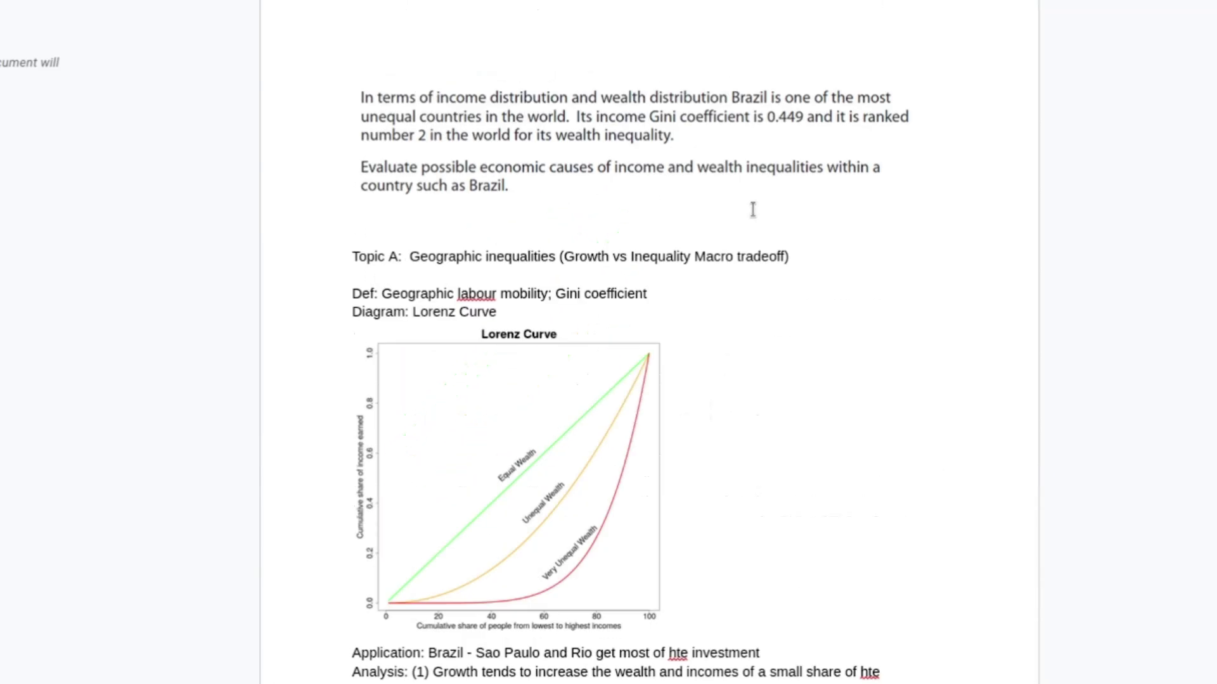
{"action": "scroll", "coordinate": [592, 237], "scroll_direction": "down", "scroll_amount": 15}
{"action": "scroll", "coordinate": [592, 234], "scroll_direction": "down", "scroll_amount": 1}
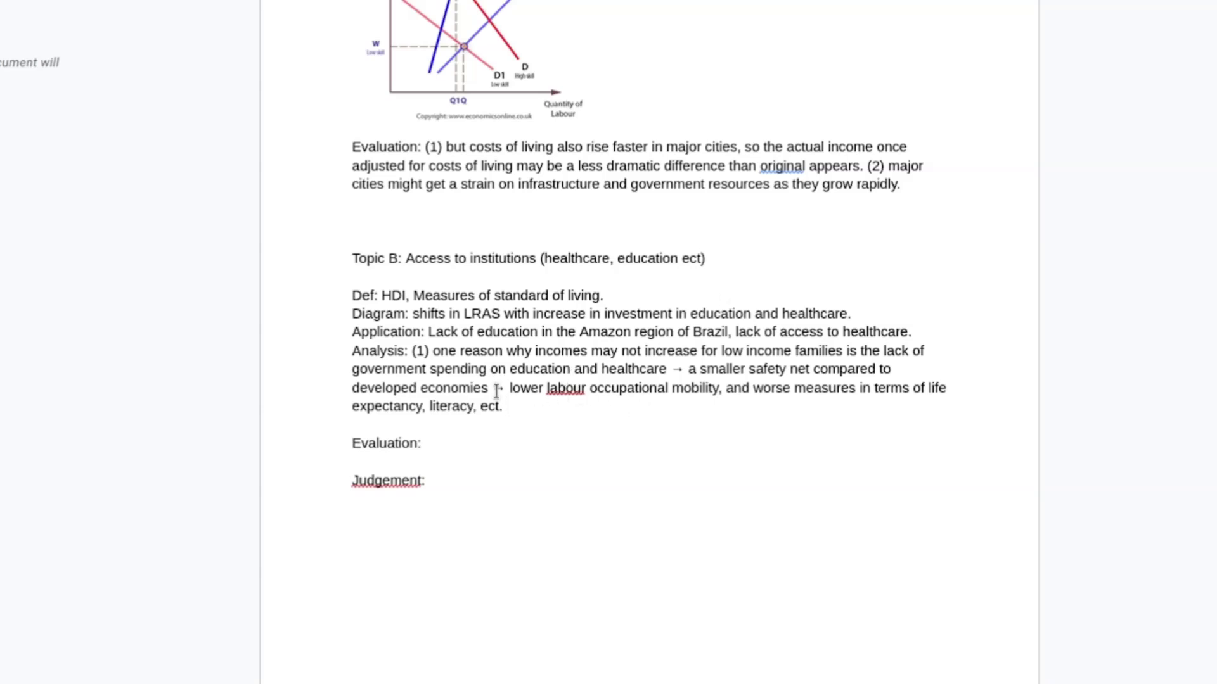
Begin Topic B's Evaluation with point (1): a trade-off in government spending.
{"action": "left_click_drag", "start_coordinate": [509, 387], "coordinate": [722, 387]}
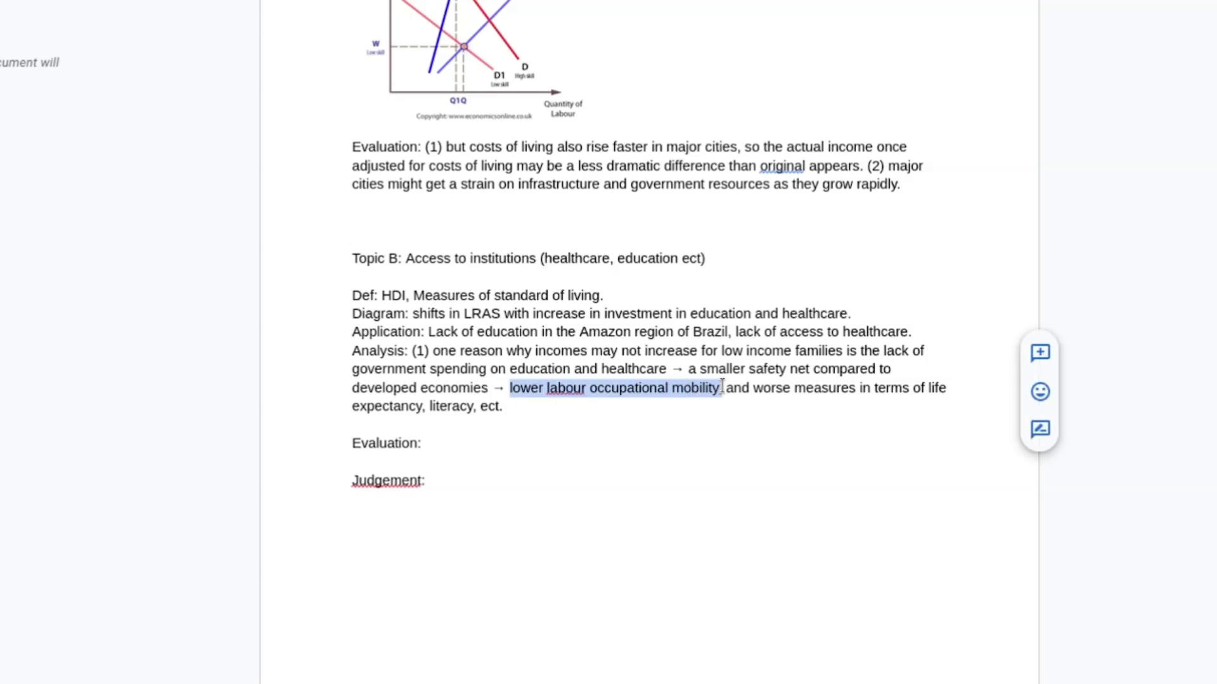
{"action": "left_click", "coordinate": [587, 429]}
{"action": "left_click", "coordinate": [526, 454]}
{"action": "type", "text": "(1) "}
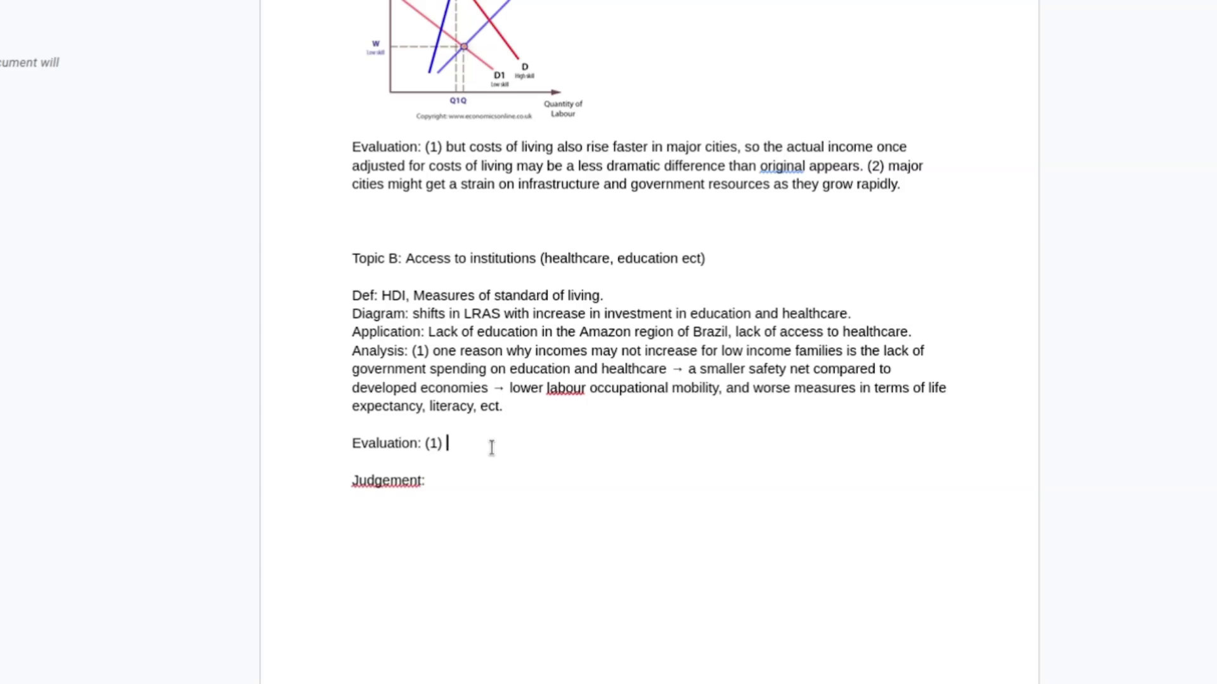
{"action": "type", "text": "trade off in government spending - governments m"}
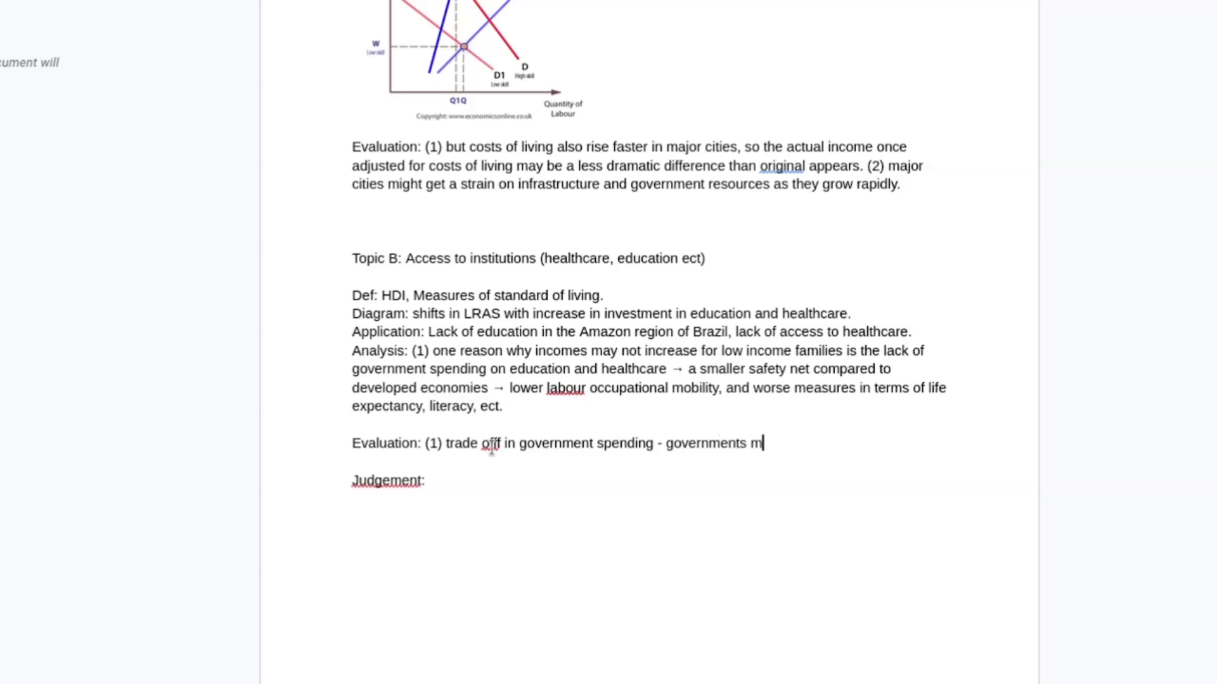
{"action": "type", "text": "ay hot have the"}
Add that governments may lack resources or investment for infrastructure due to a limited tax base.
{"action": "key", "text": "BackSpace"}
{"action": "key", "text": "BackSpace"}
{"action": "key", "text": "BackSpace"}
{"action": "key", "text": "BackSpace"}
{"action": "key", "text": "BackSpace"}
{"action": "key", "text": "BackSpace"}
{"action": "key", "text": "BackSpace"}
{"action": "key", "text": "BackSpace"}
{"action": "key", "text": "BackSpace"}
{"action": "key", "text": "BackSpace"}
{"action": "key", "text": "BackSpace"}
{"action": "key", "text": "BackSpace"}
{"action": "type", "text": "not have hte"}
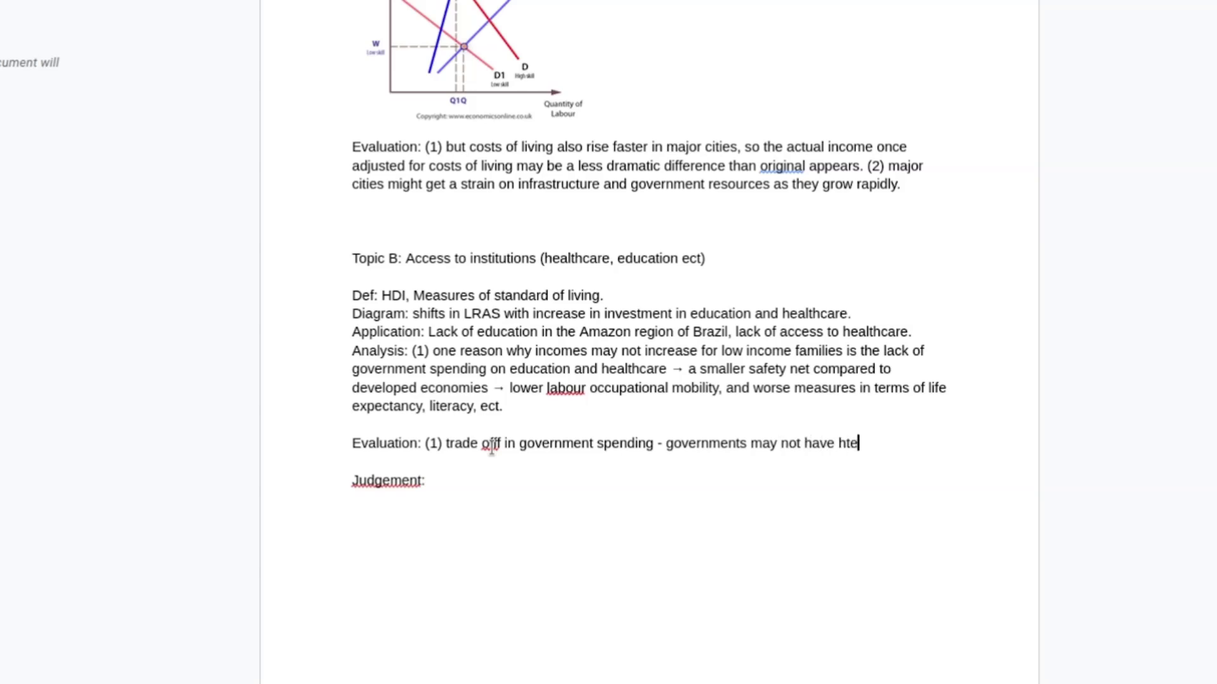
{"action": "type", "text": " resources to inv"}
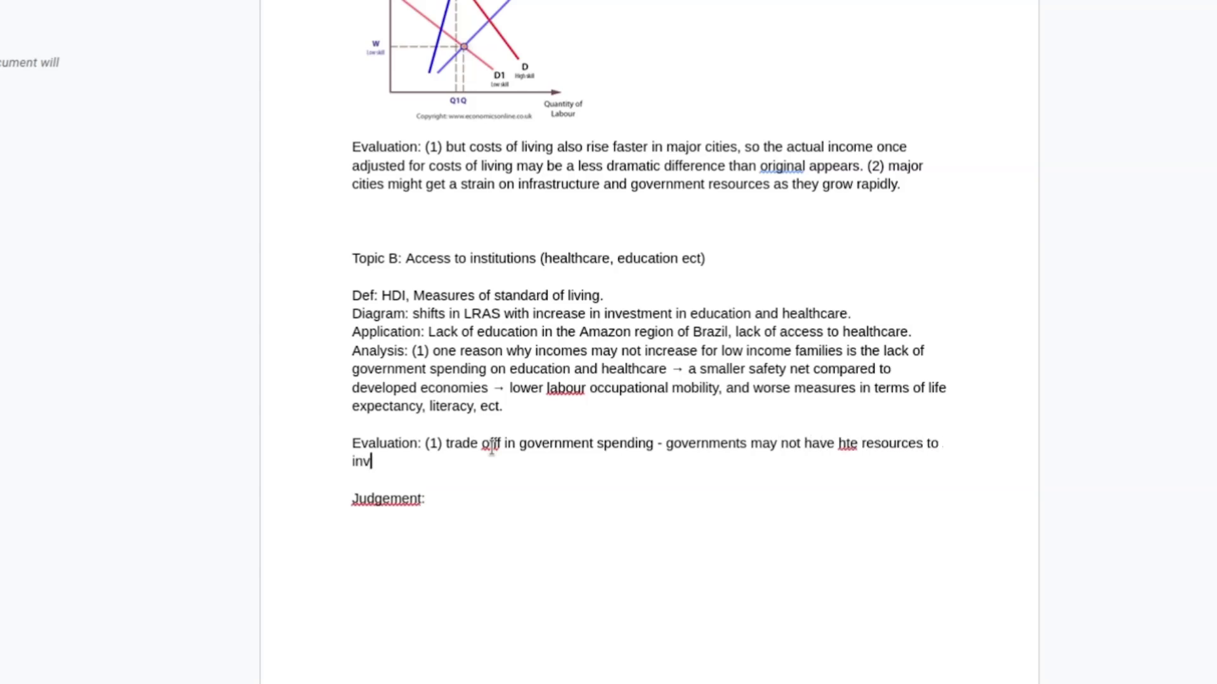
{"action": "type", "text": "est in infrsatr"}
{"action": "key", "text": "BackSpace"}
{"action": "key", "text": "BackSpace"}
{"action": "key", "text": "BackSpace"}
{"action": "key", "text": "BackSpace"}
{"action": "type", "text": "astructure or may lack"}
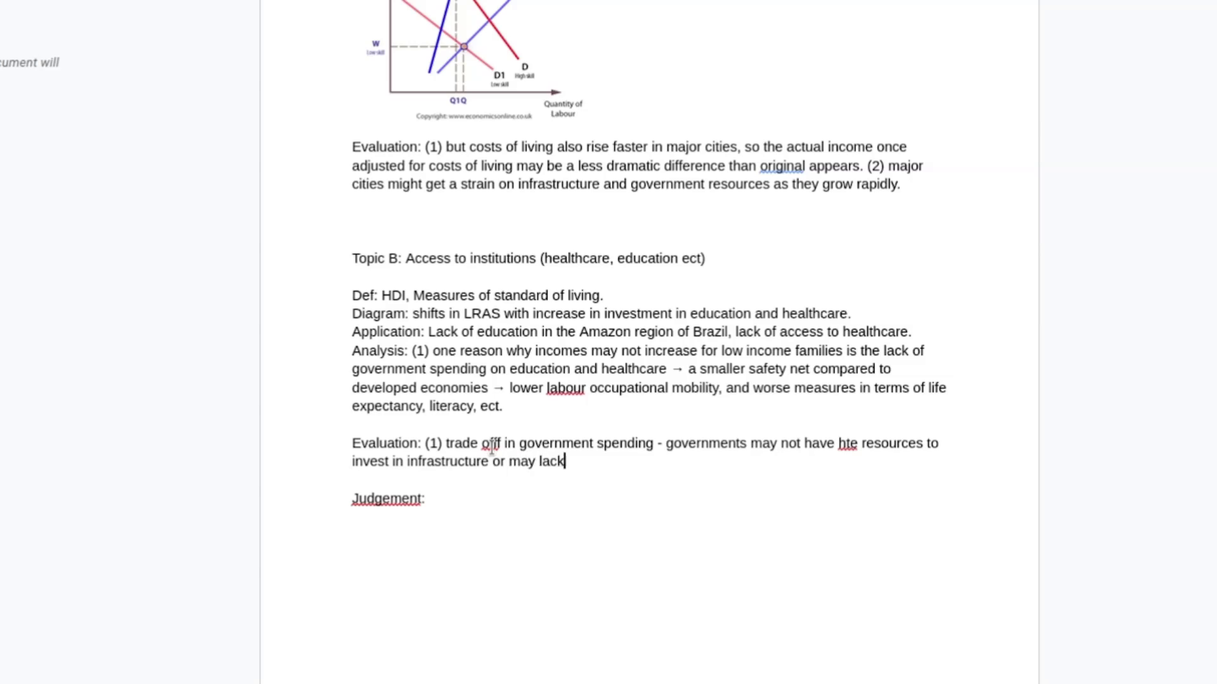
{"action": "type", "text": " access to investment "}
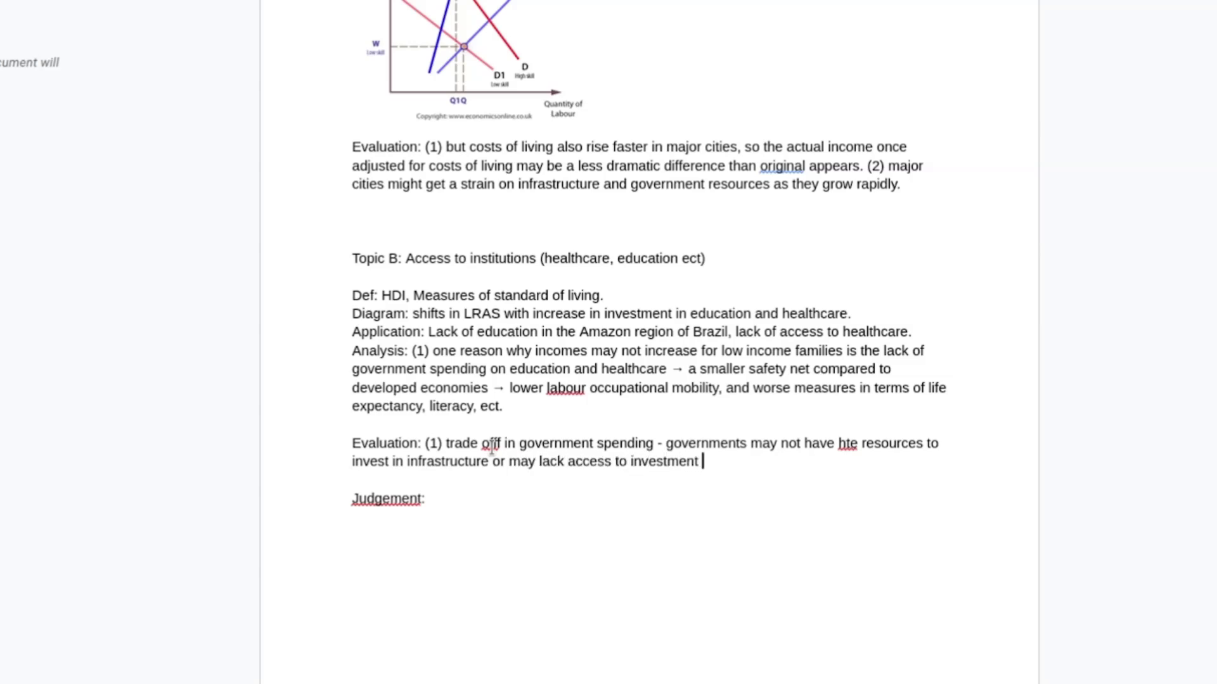
{"action": "type", "text": "because they ha"}
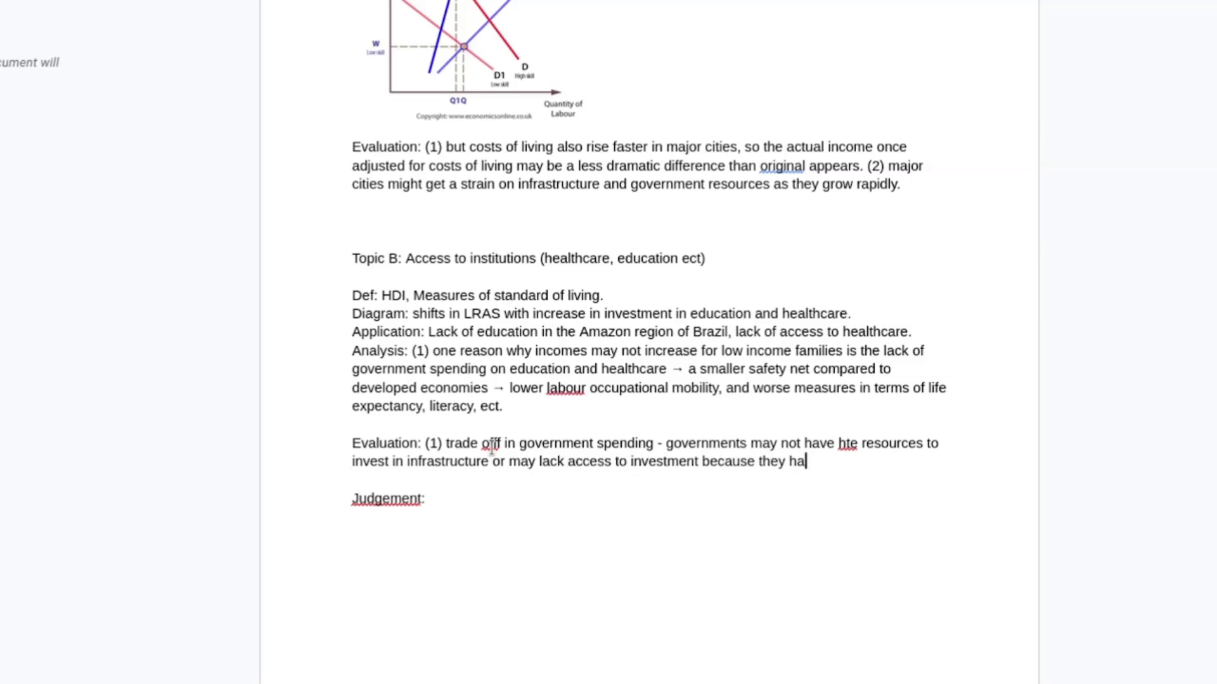
{"action": "type", "text": "ve a more limit "}
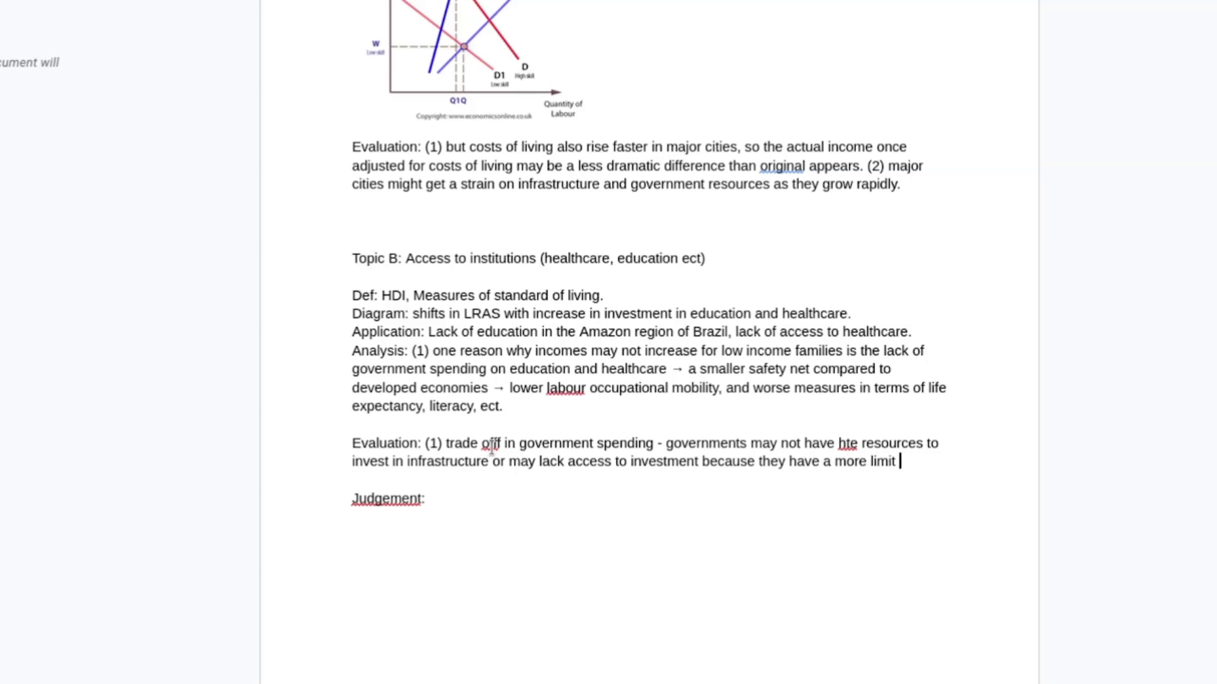
{"action": "type", "text": "tax base."}
{"action": "key", "text": "Down"}
{"action": "scroll", "coordinate": [491, 447], "scroll_direction": "down", "scroll_amount": 2}
{"action": "scroll", "coordinate": [491, 447], "scroll_direction": "down", "scroll_amount": 2}
{"action": "scroll", "coordinate": [491, 448], "scroll_direction": "up", "scroll_amount": 2}
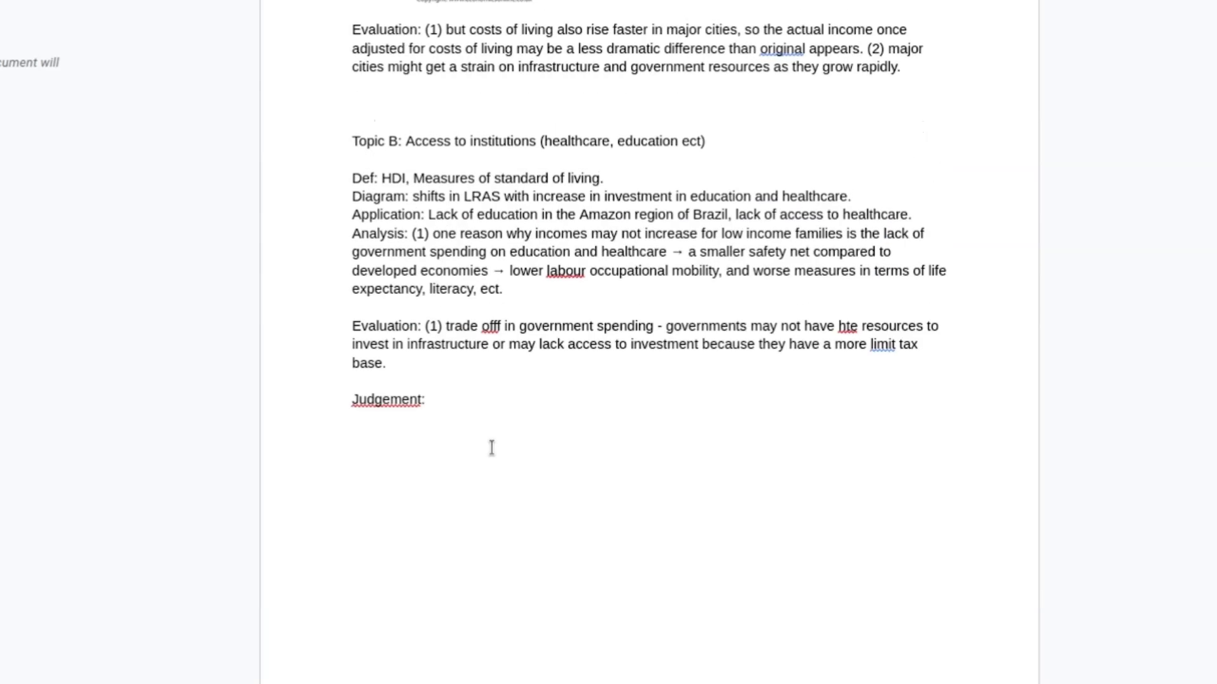
Under Judgement, write that a major cause of inequality is unevenly distributed development benefits.
{"action": "left_click", "coordinate": [492, 431]}
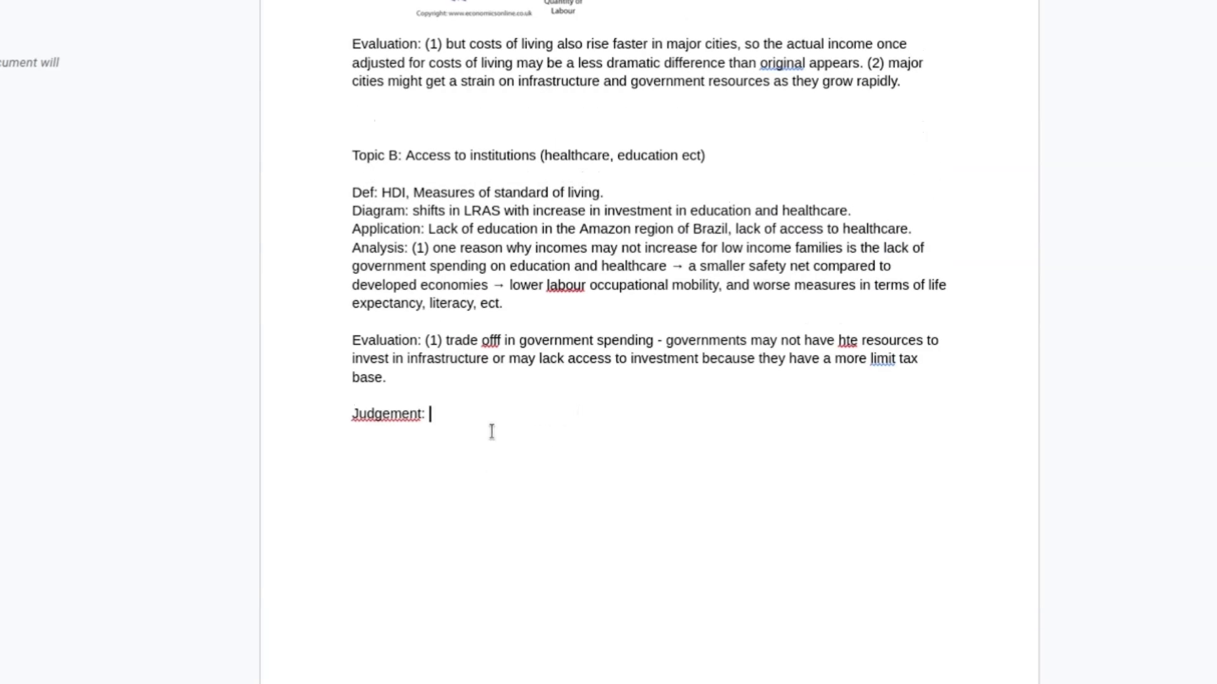
{"action": "type", "text": "One of hte major causes for incequ"}
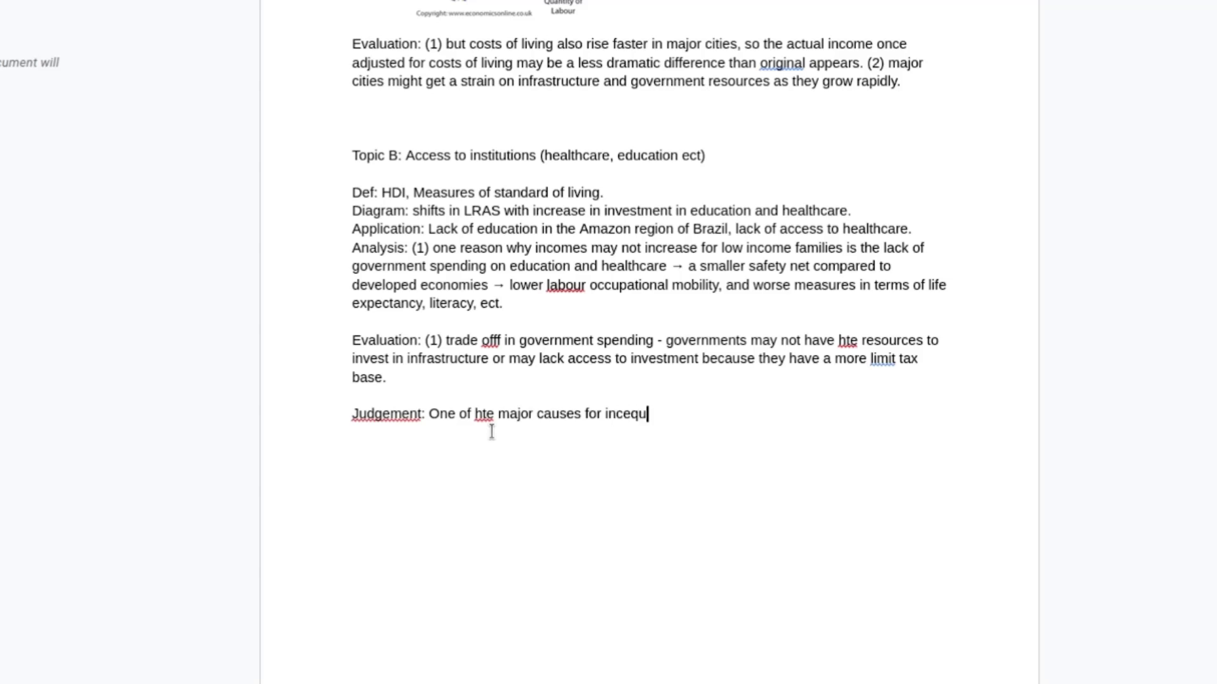
{"action": "type", "text": "alities is that the"}
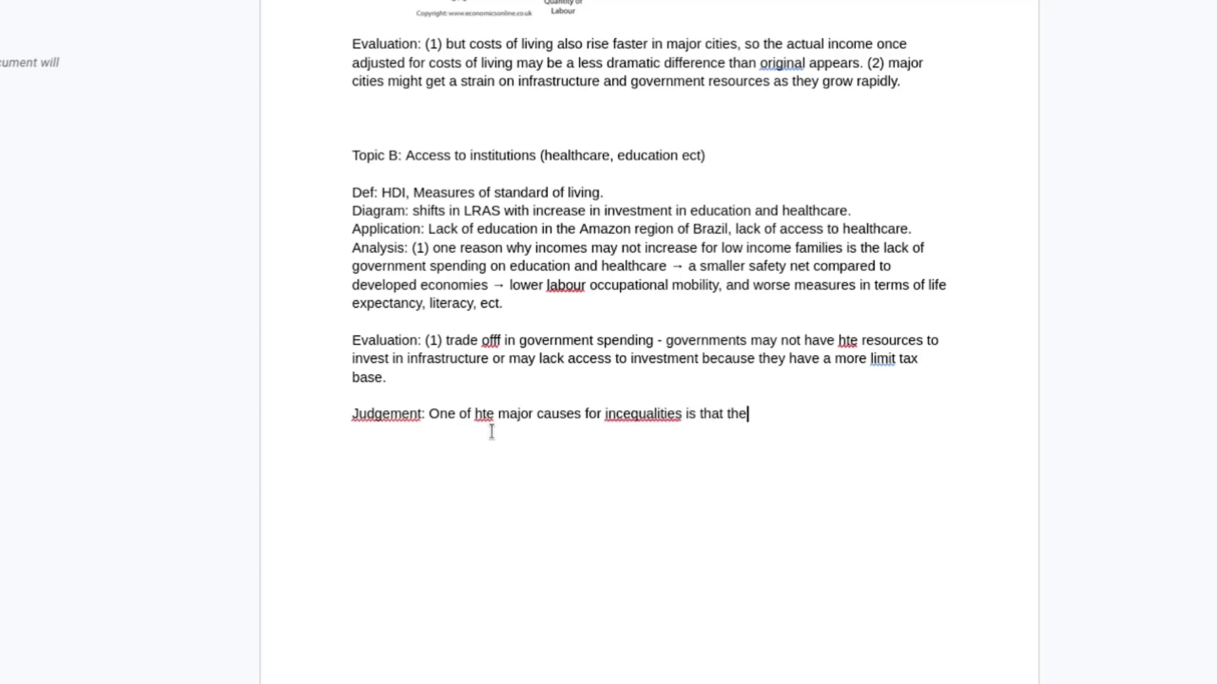
{"action": "type", "text": " benefits of development are not e"}
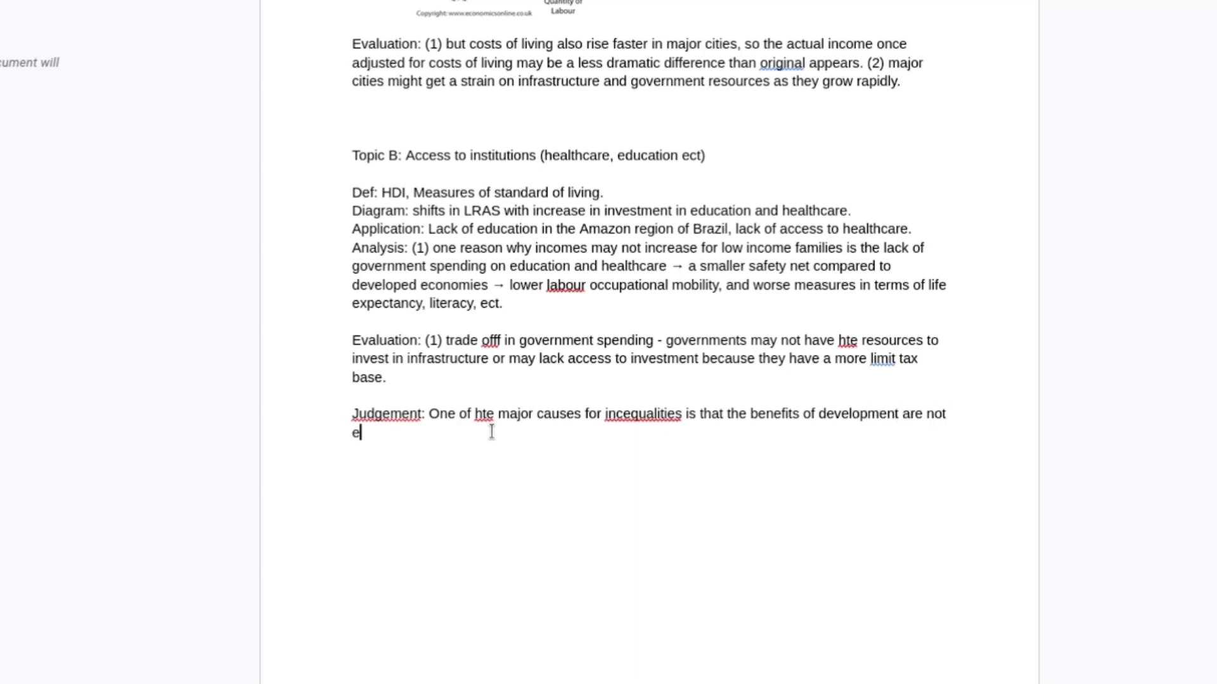
{"action": "type", "text": "venly distribu"}
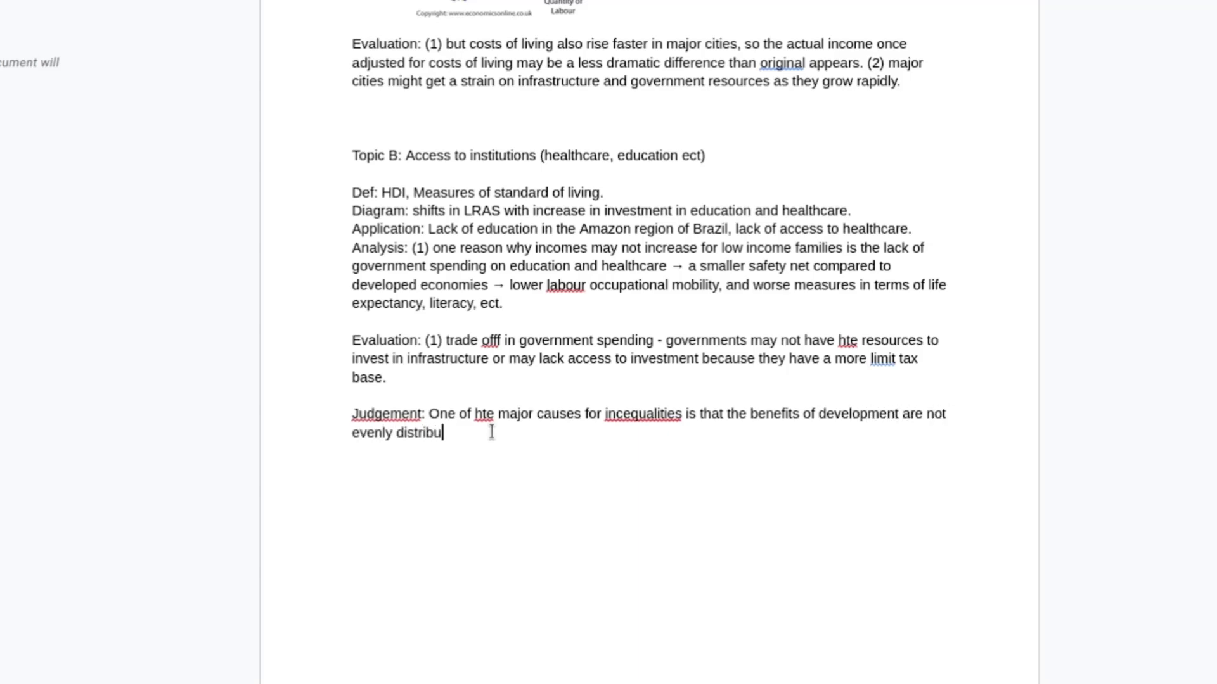
{"action": "type", "text": "ted."}
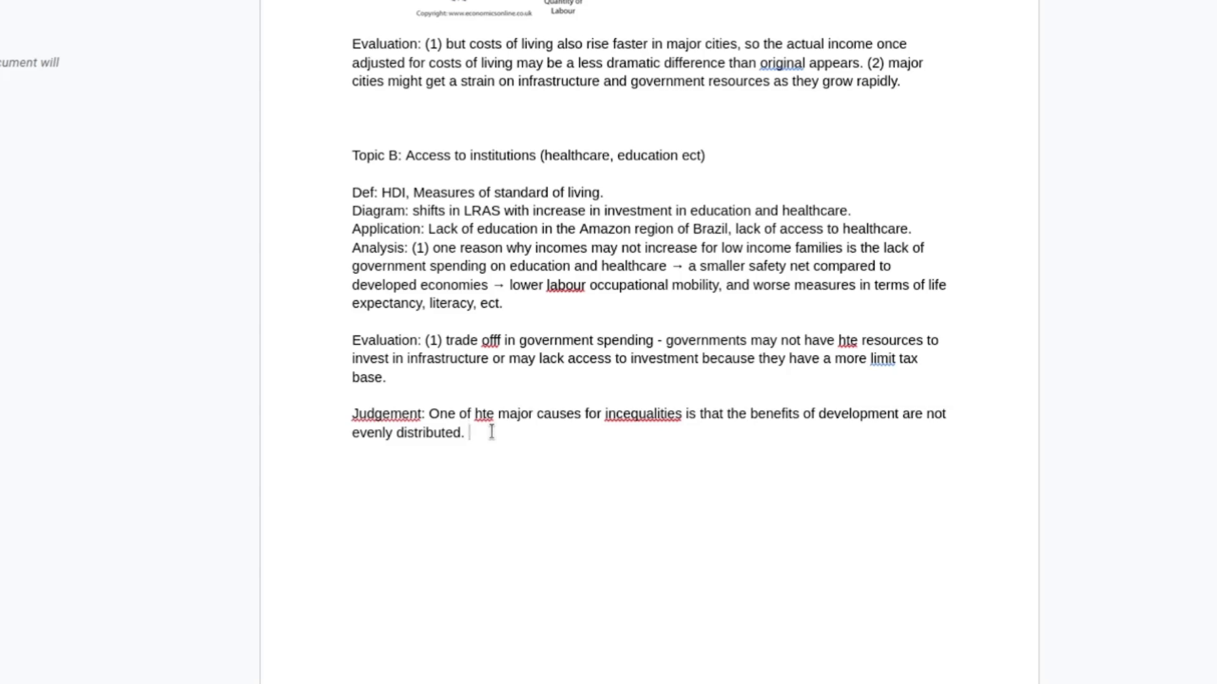